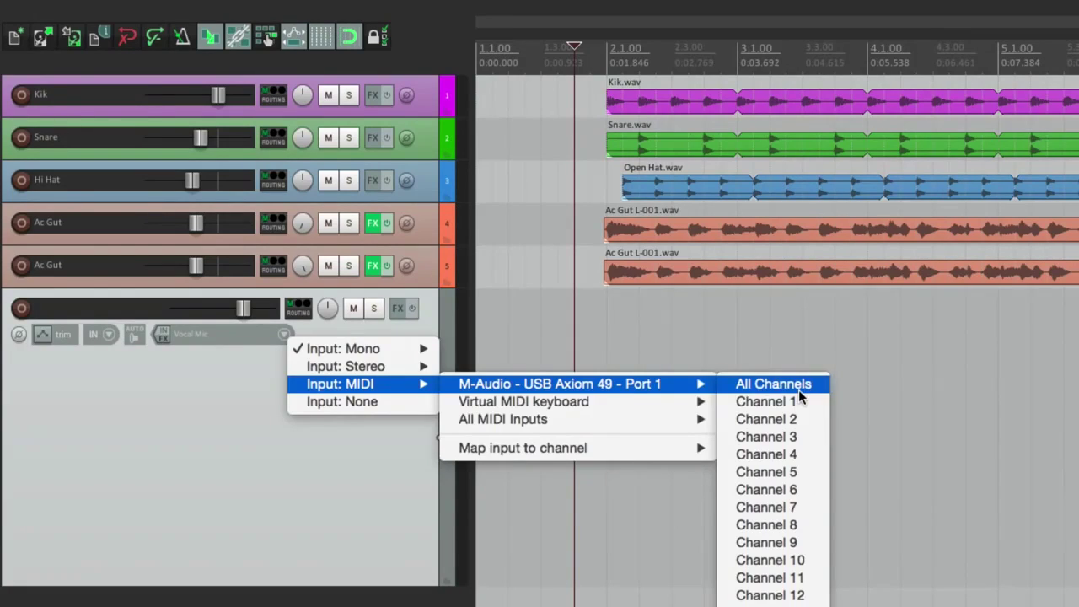
# Set track 6's MIDI input to all channels of the M-Audio USB Axiom 49 Port 1 and arm it for recording
pyautogui.click(798, 390)
pyautogui.click(23, 308)
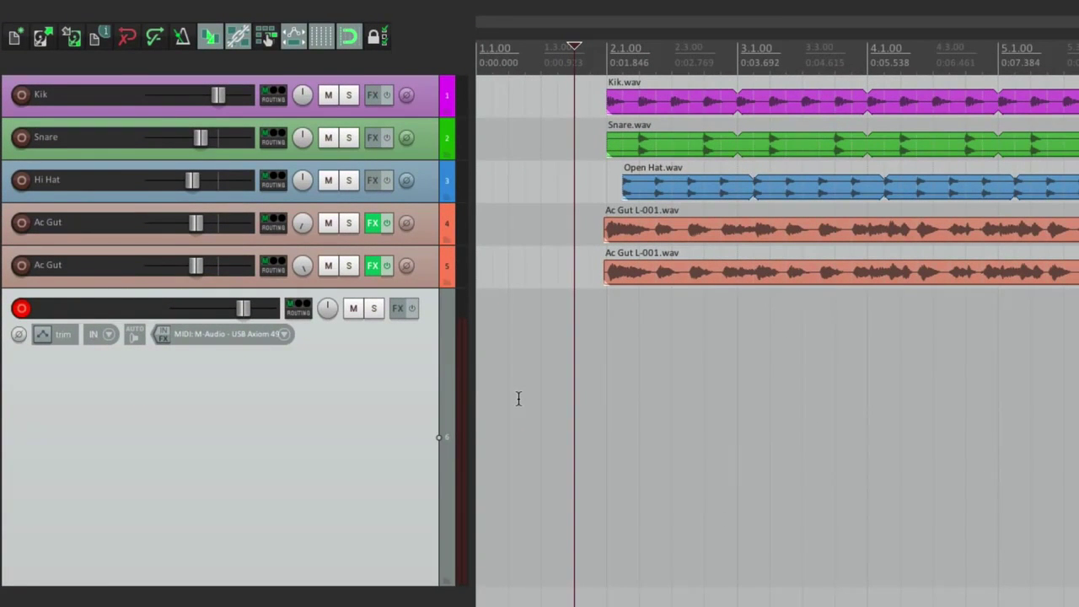
# Add the Piano One (Sound Magic) VSTi instrument to track 6 and close its window
pyautogui.click(397, 309)
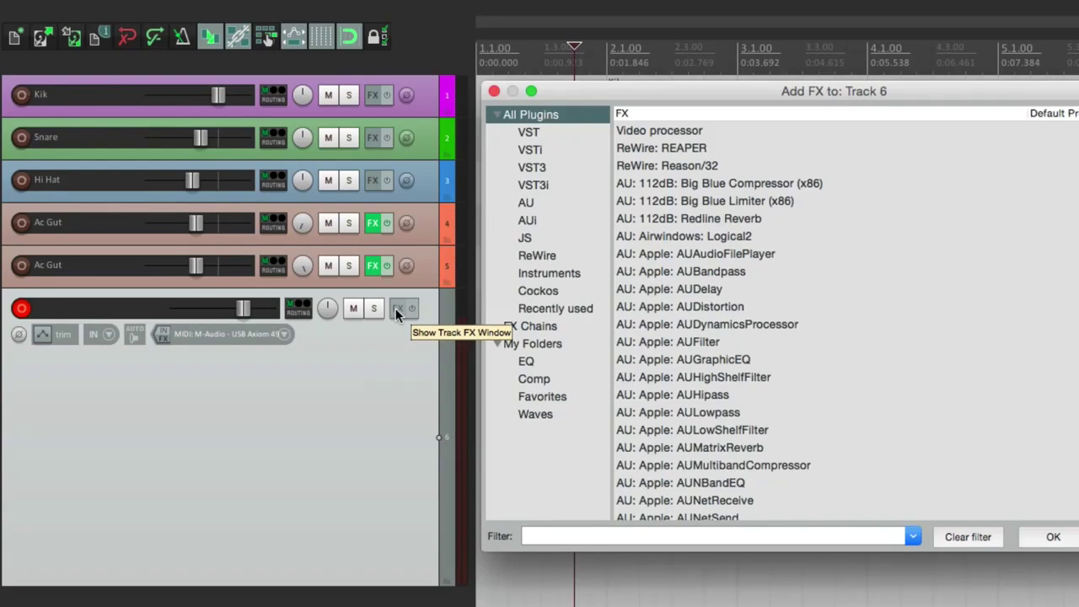
pyautogui.click(563, 280)
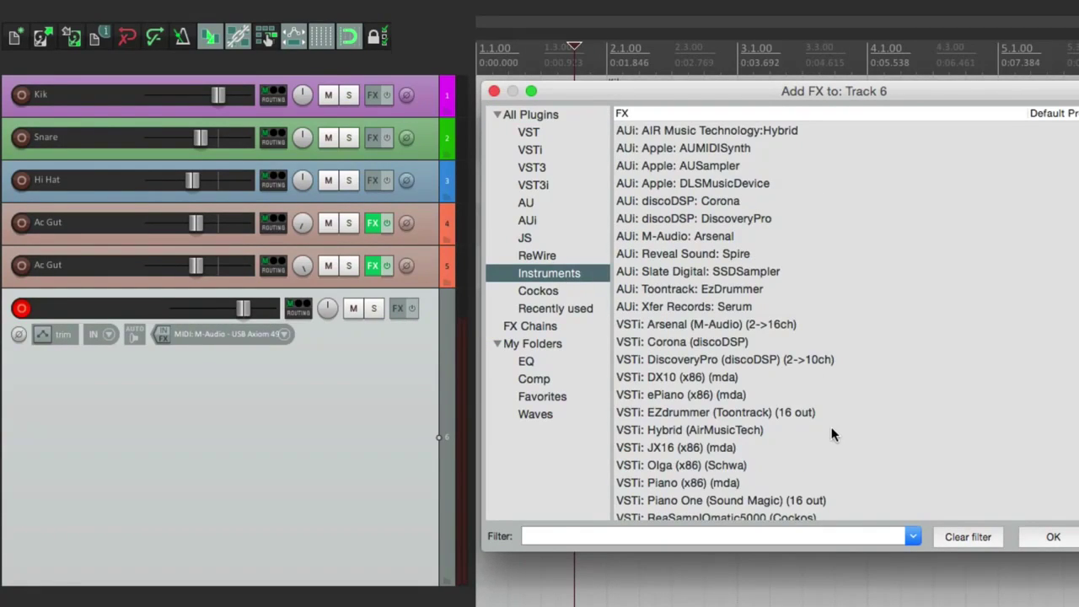
pyautogui.scroll(-2, 831, 431)
pyautogui.scroll(-3, 831, 427)
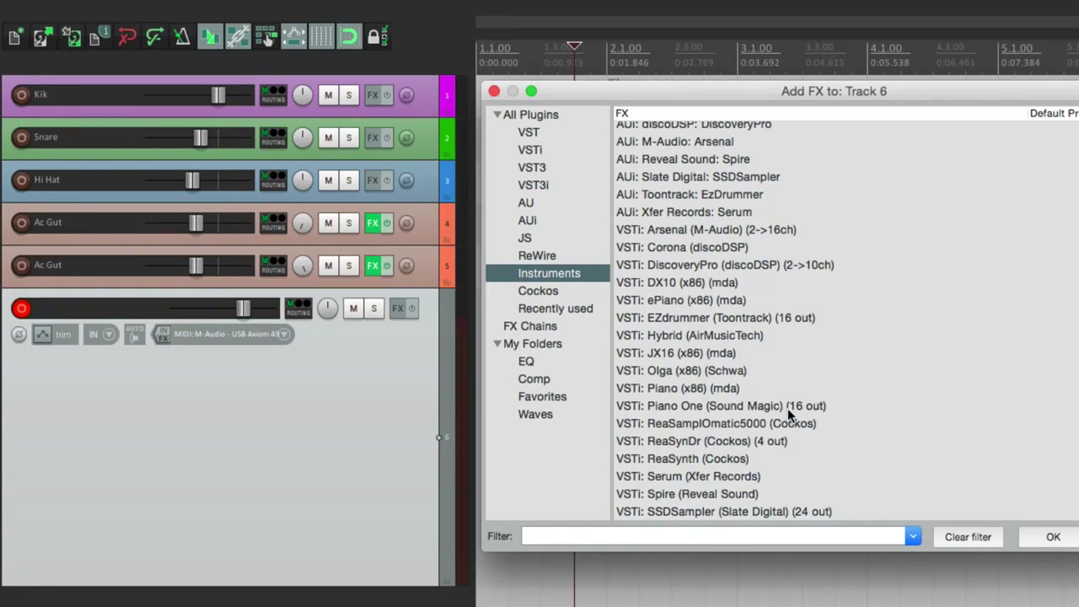
pyautogui.doubleClick(787, 408)
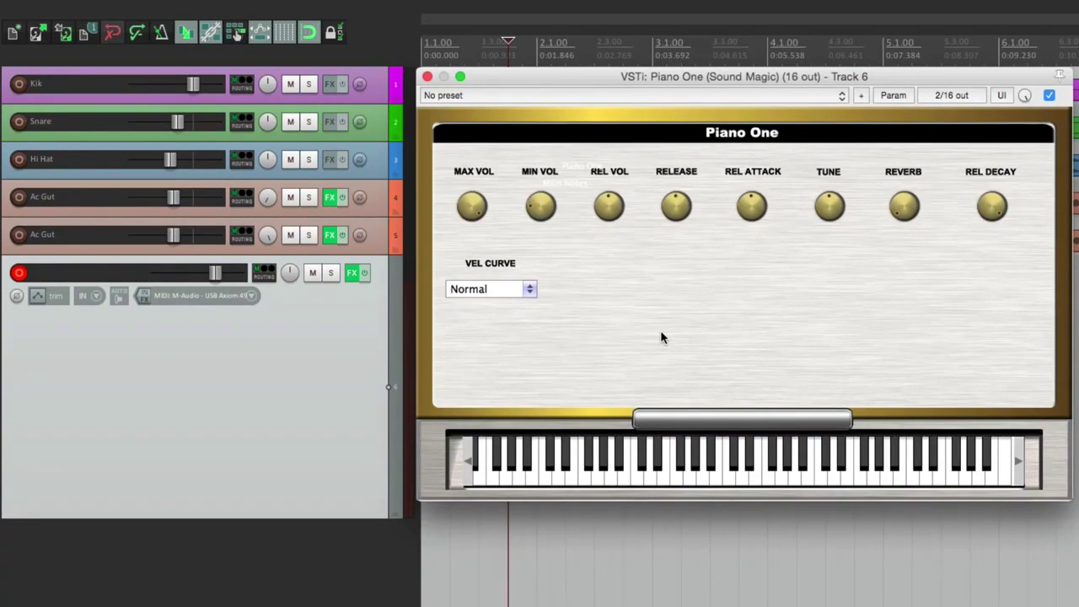
pyautogui.click(427, 76)
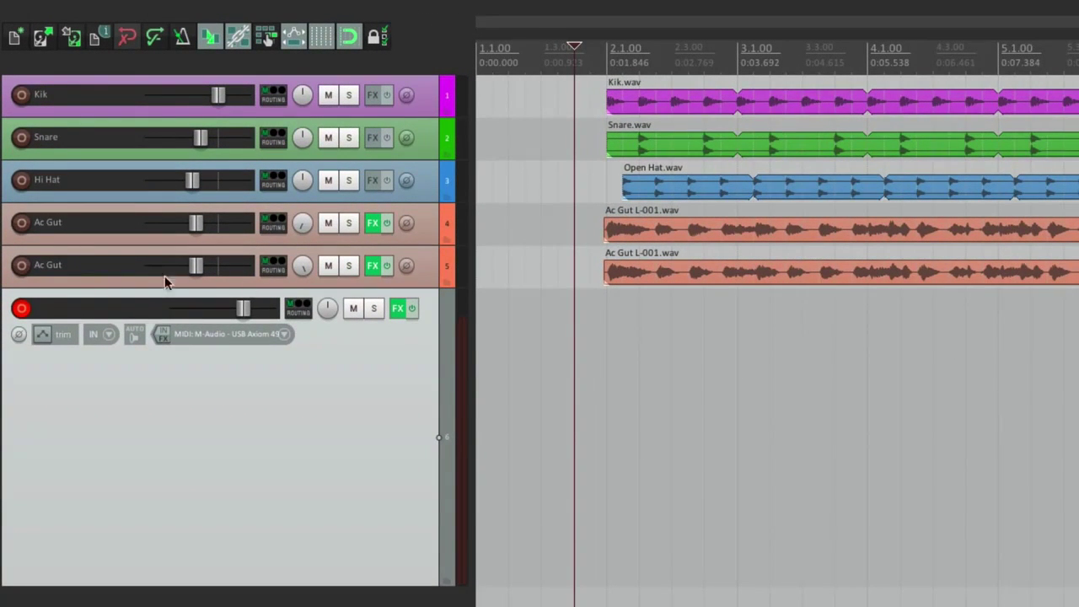
# Set track 6 to Monitor Input and switch to MidiKeys to show its on-screen keyboard beside the project
pyautogui.rightClick(131, 334)
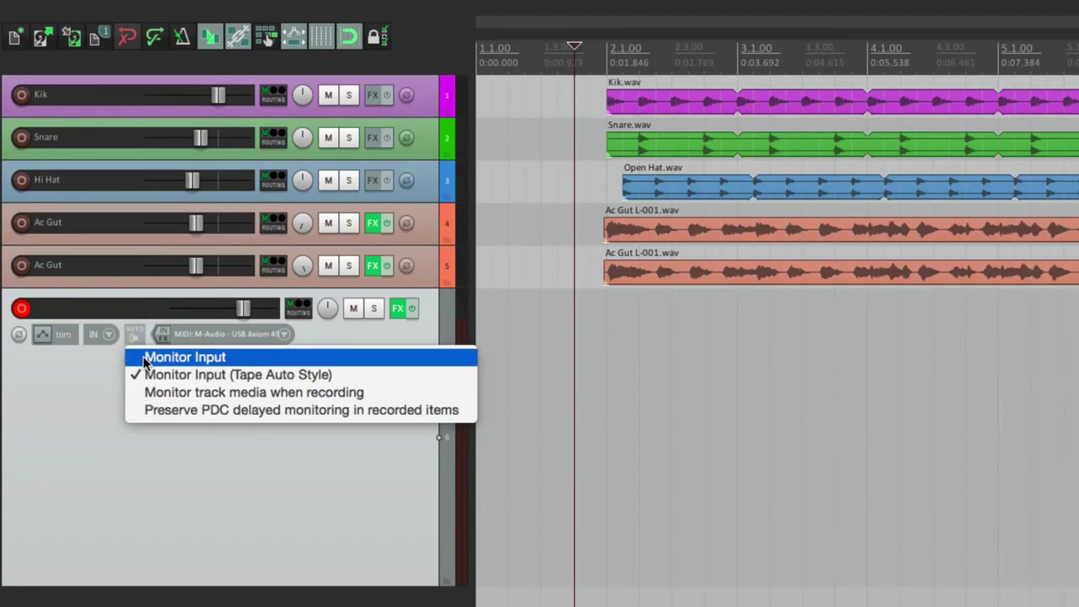
pyautogui.click(146, 359)
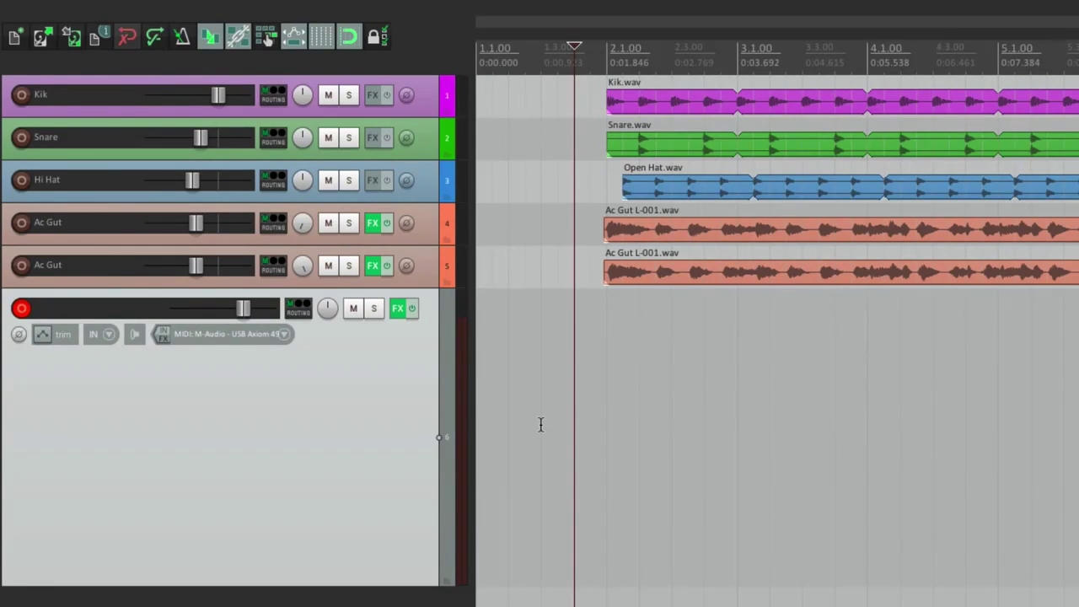
pyautogui.press('super+Tab')
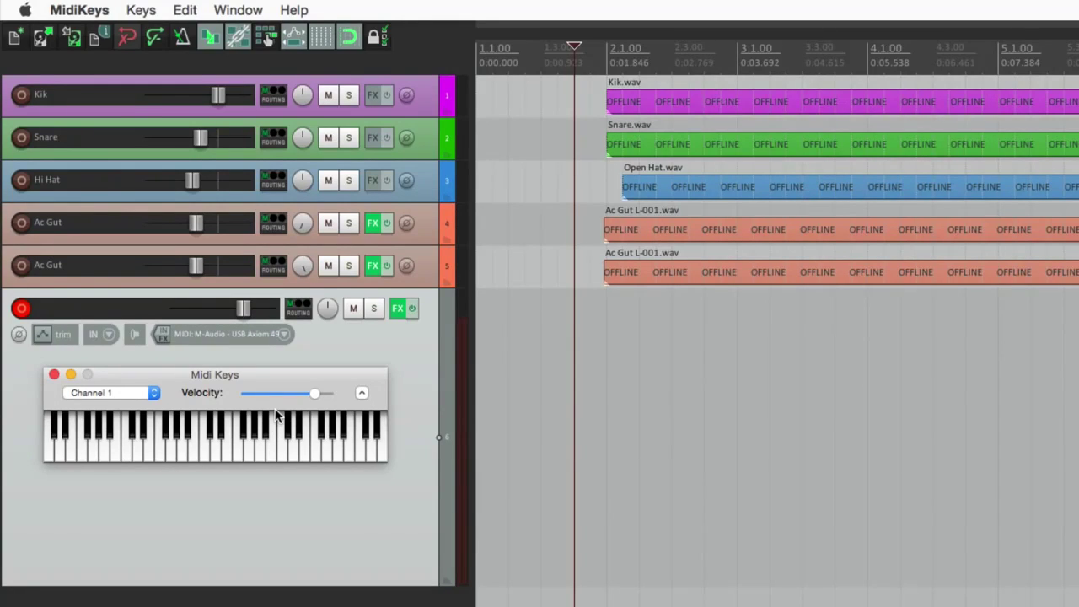
pyautogui.click(583, 353)
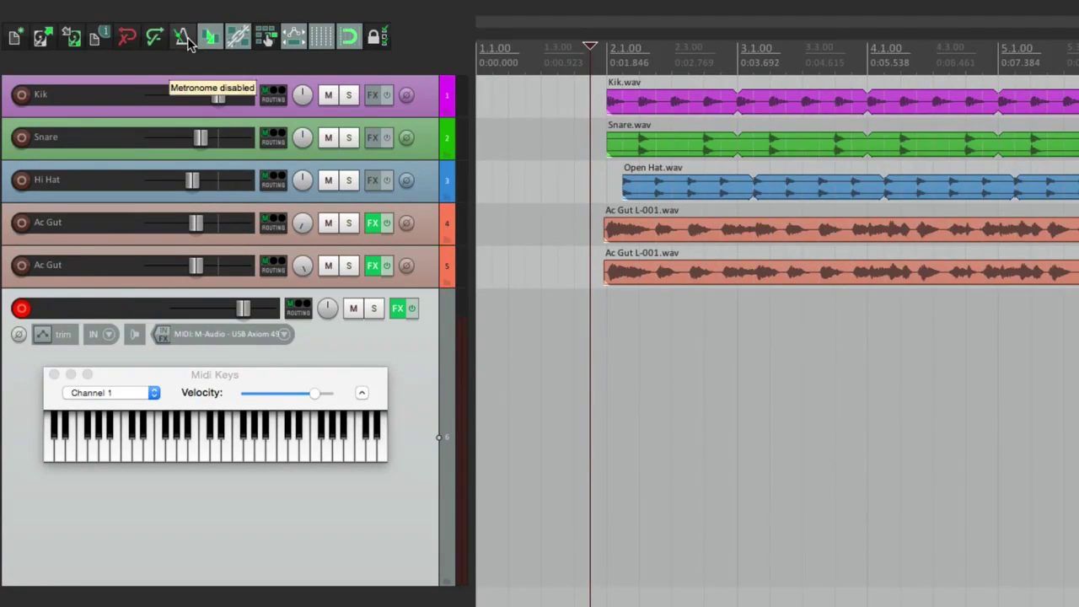
# Enable the metronome, disable its click and count-in for playback, and set the count-in to 1 measure
pyautogui.click(189, 42)
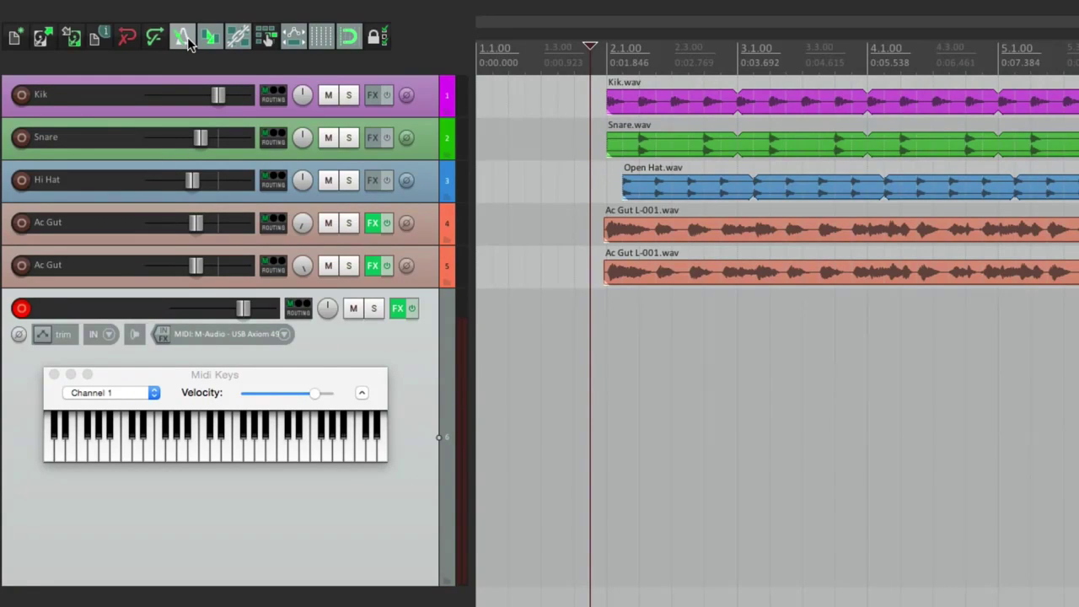
pyautogui.rightClick(186, 39)
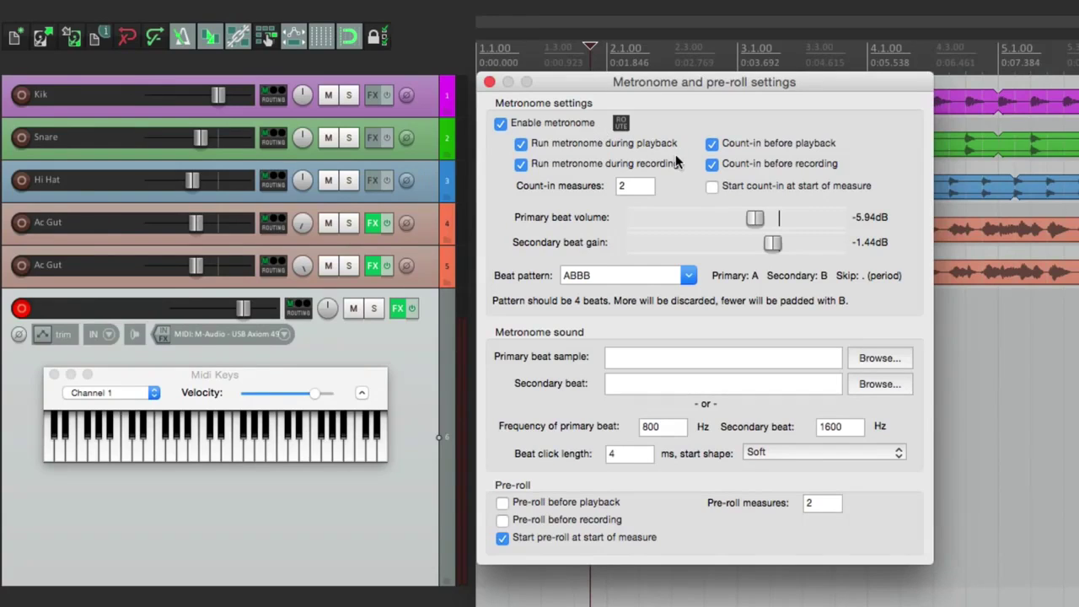
pyautogui.click(522, 144)
pyautogui.click(712, 145)
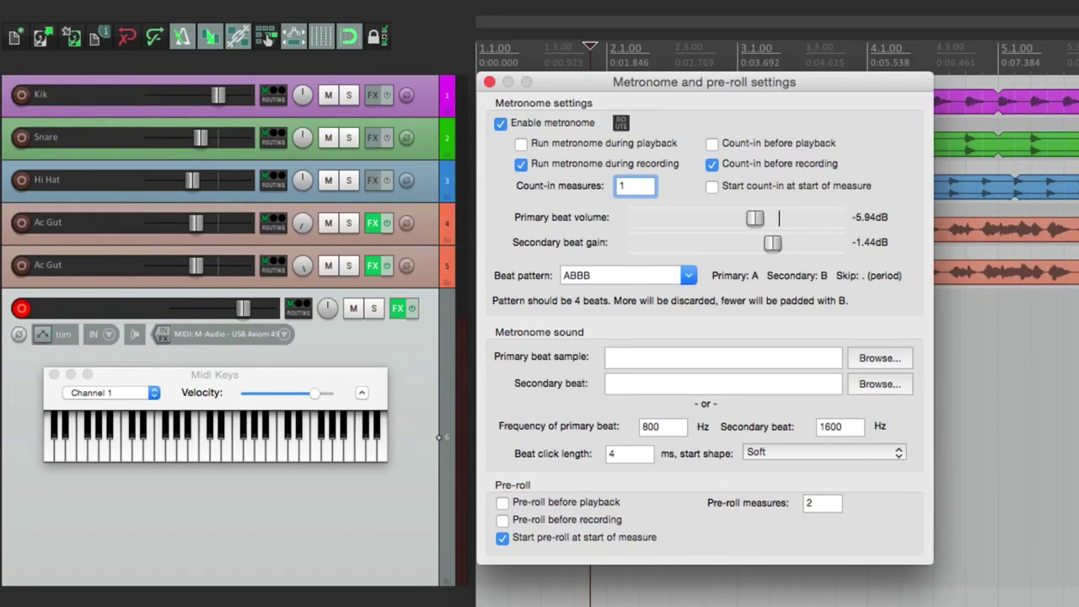
pyautogui.click(489, 81)
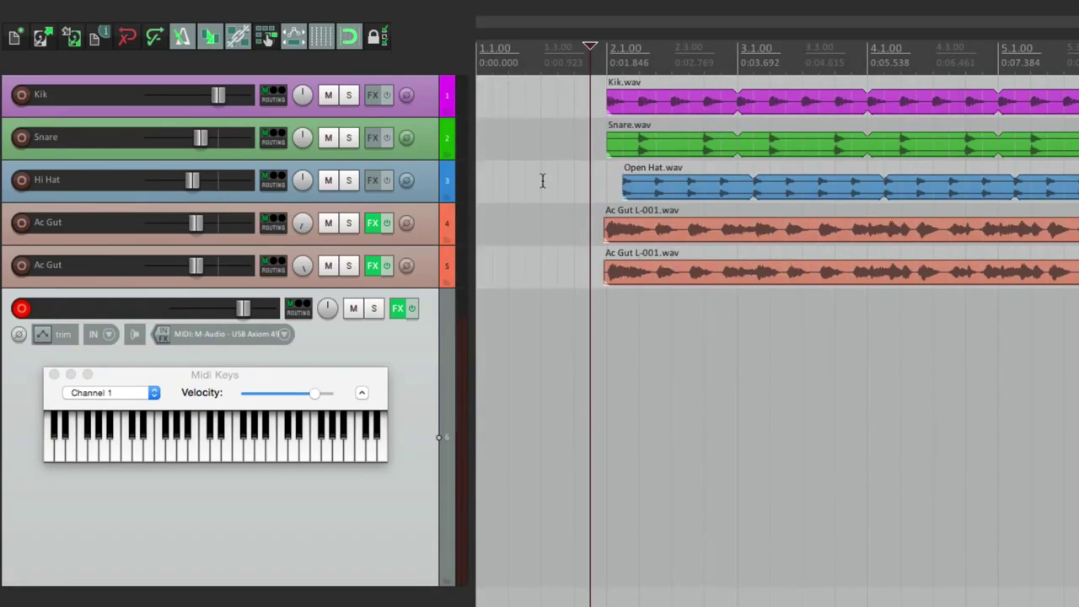
# Record a MIDI piano take on track 6 from the project start to about bar 12
pyautogui.press('Home')
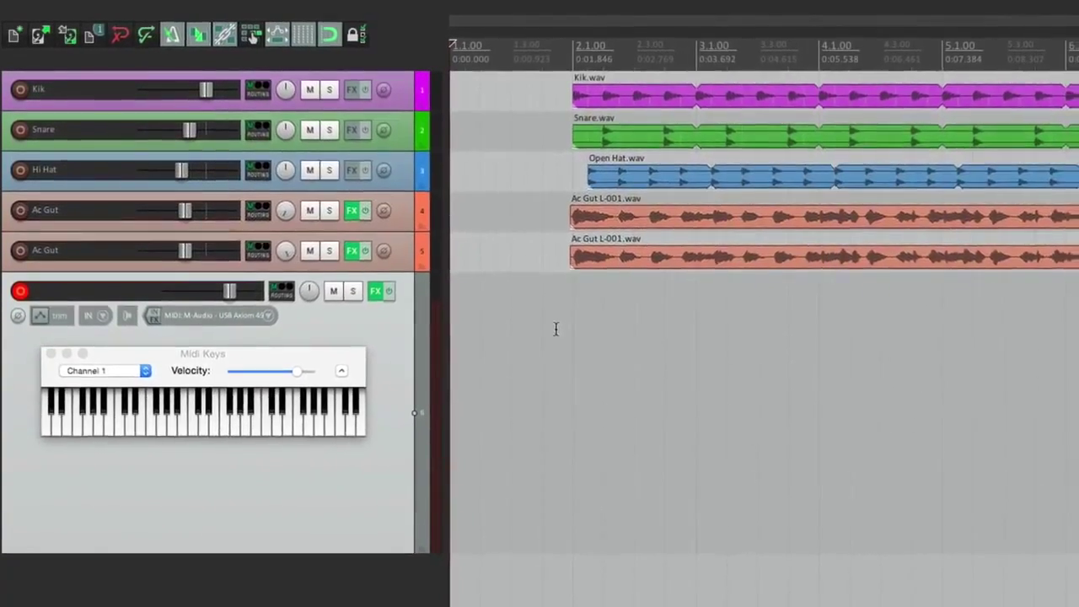
pyautogui.hotkey('ctrl', 'r')
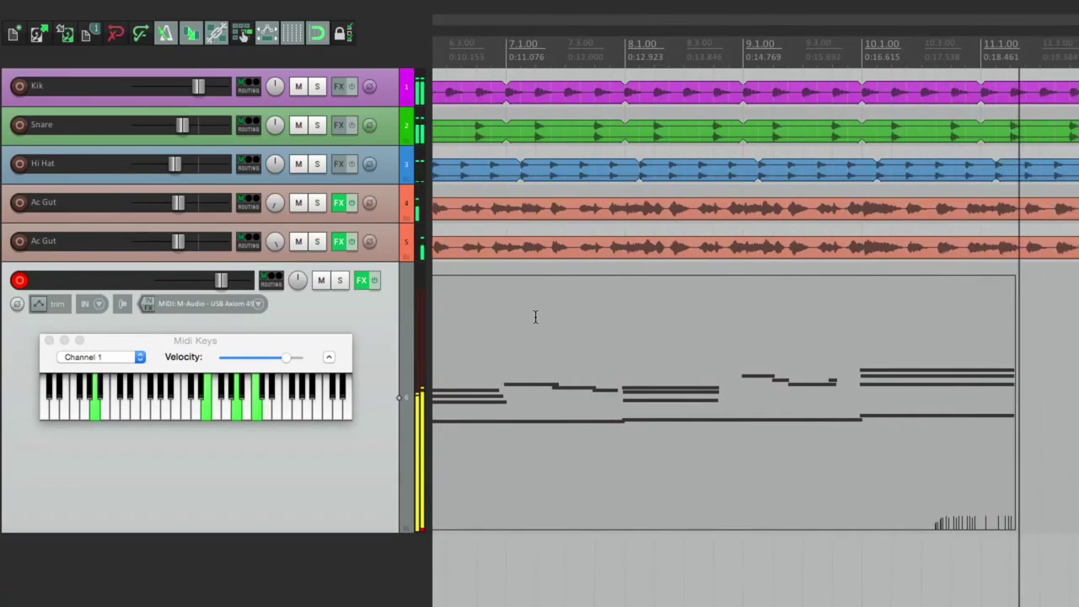
pyautogui.press('space')
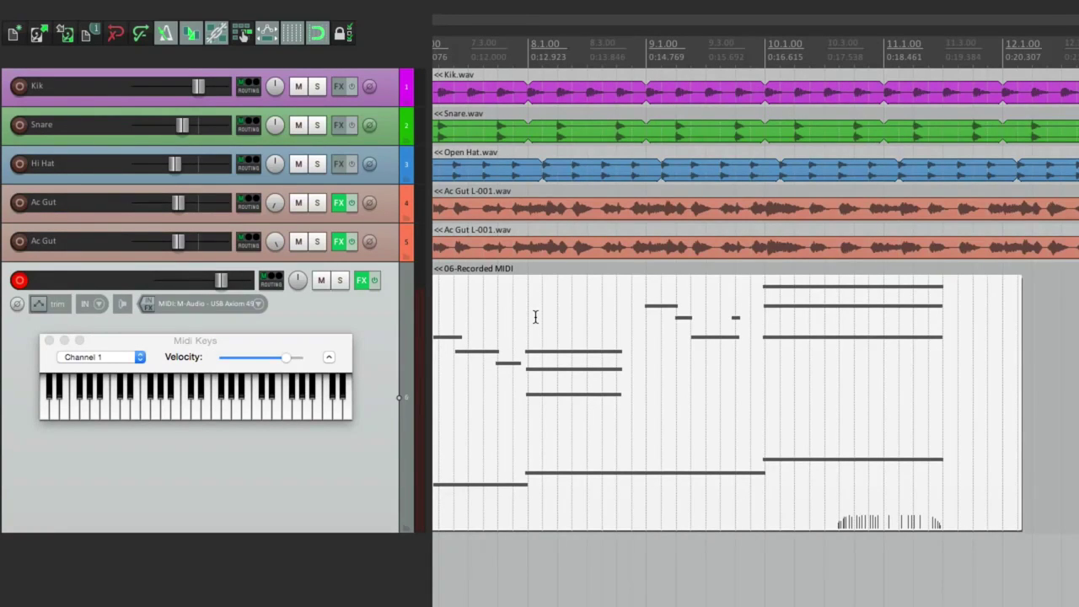
# Trim the start of the recorded MIDI item to about 1.4.68, just before the first chord
pyautogui.press('Home')
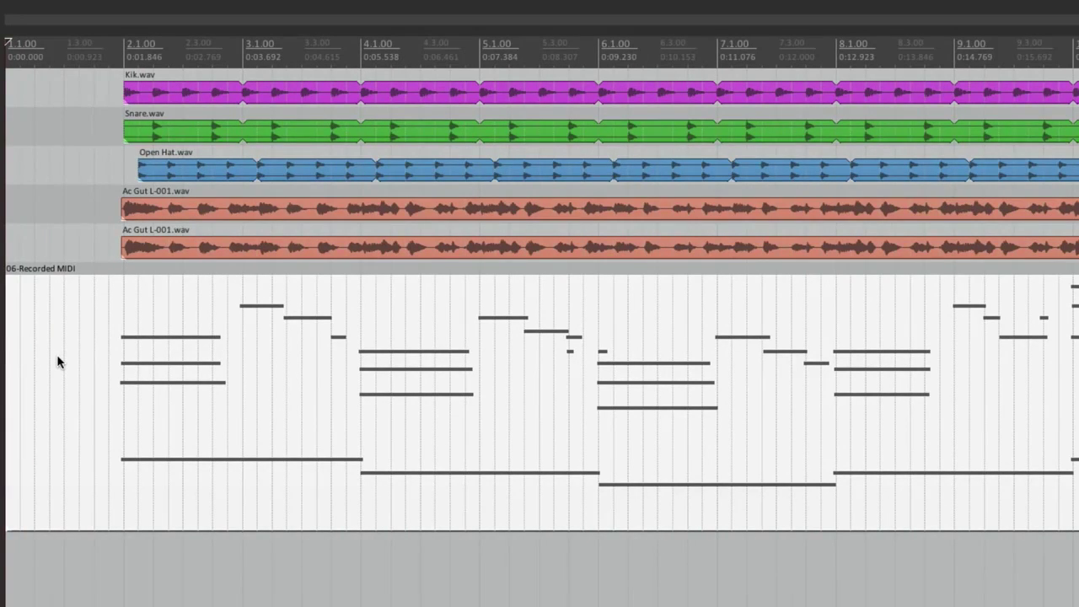
pyautogui.moveTo(11, 387); pyautogui.dragTo(171, 380)
pyautogui.scroll(4, 96, 347)
pyautogui.click(145, 366)
# Try splitting off the MIDI item's opening chord before bar 3 and pasting that piece just past 2.1.00
pyautogui.click(711, 337)
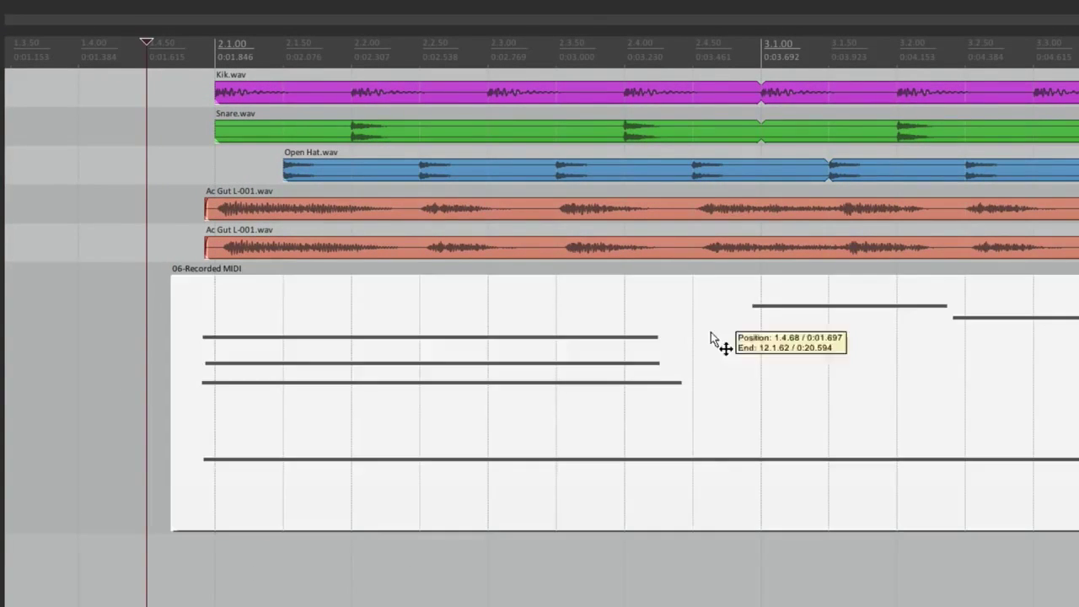
pyautogui.press('s')
pyautogui.moveTo(512, 331); pyautogui.dragTo(428, 361)
pyautogui.press('Delete')
pyautogui.click(259, 371)
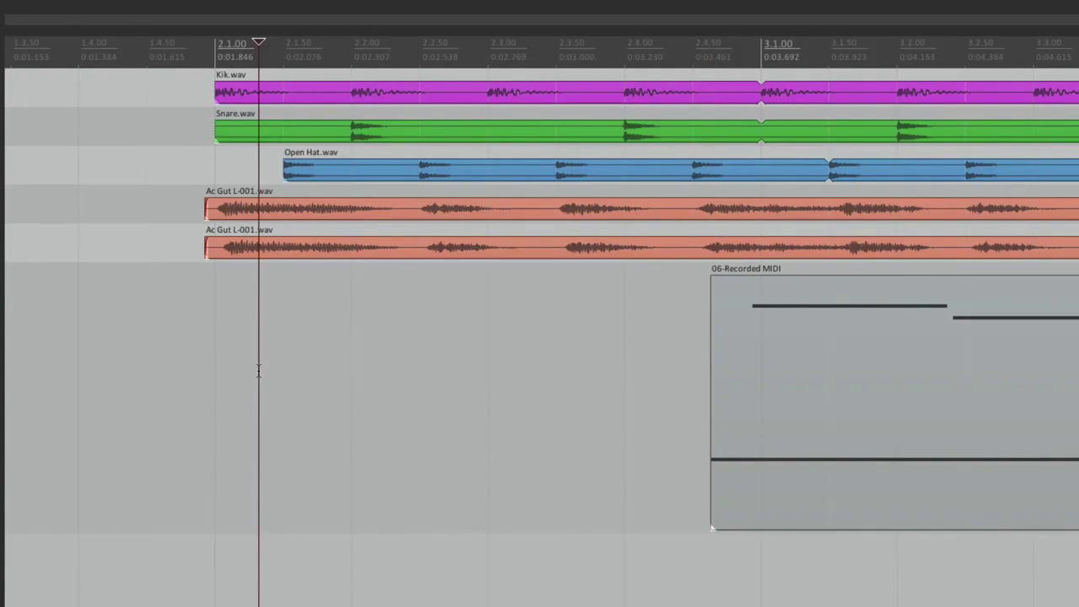
pyautogui.hotkey('ctrl', 'v')
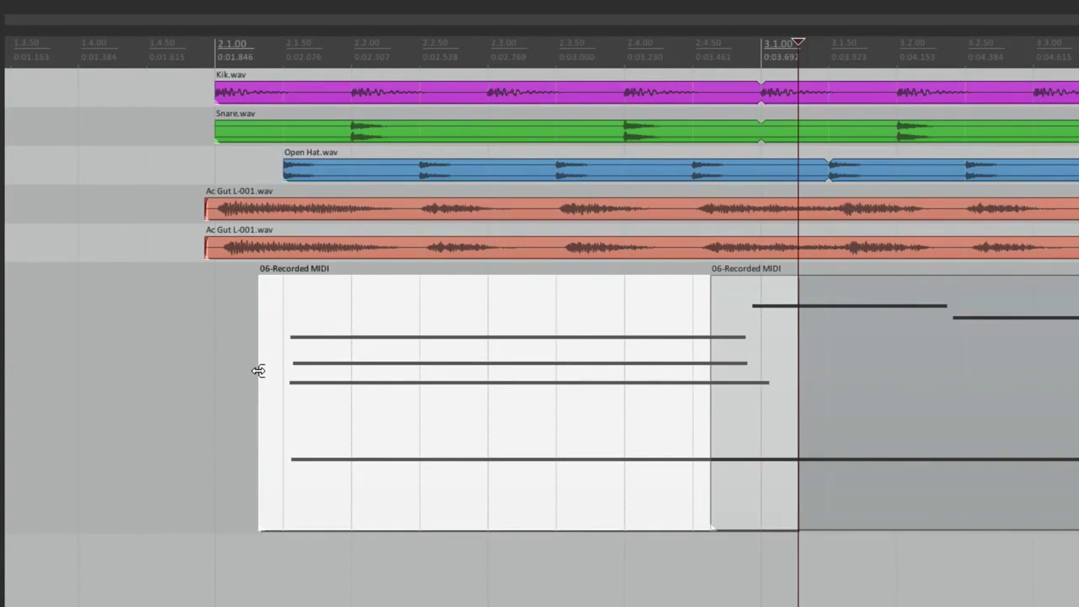
pyautogui.moveTo(258, 371); pyautogui.dragTo(144, 373)
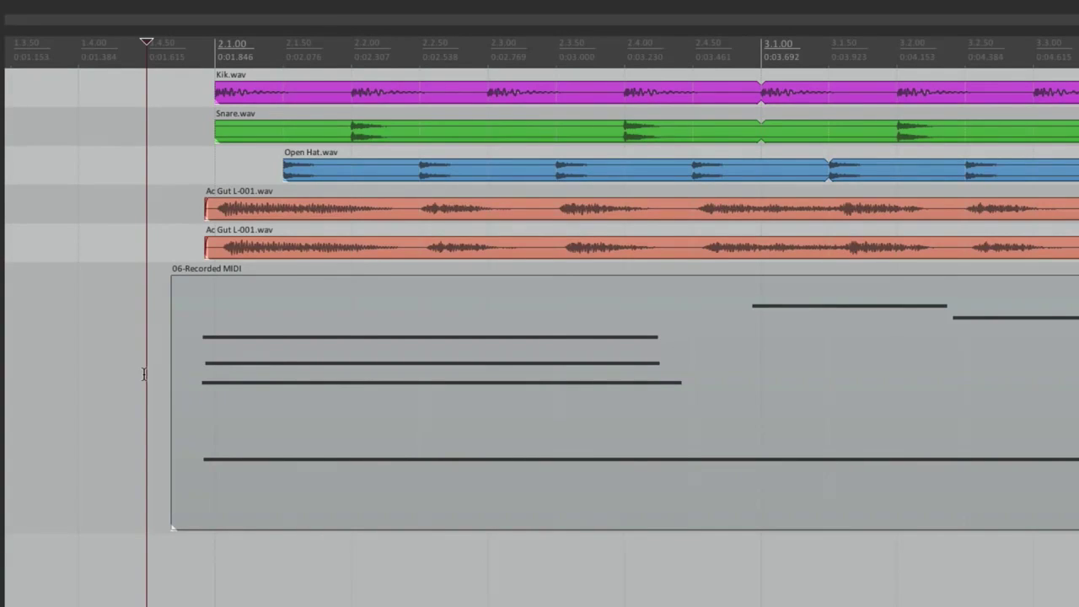
# Open the recorded MIDI item in the inline editor on track 6
pyautogui.click(217, 331)
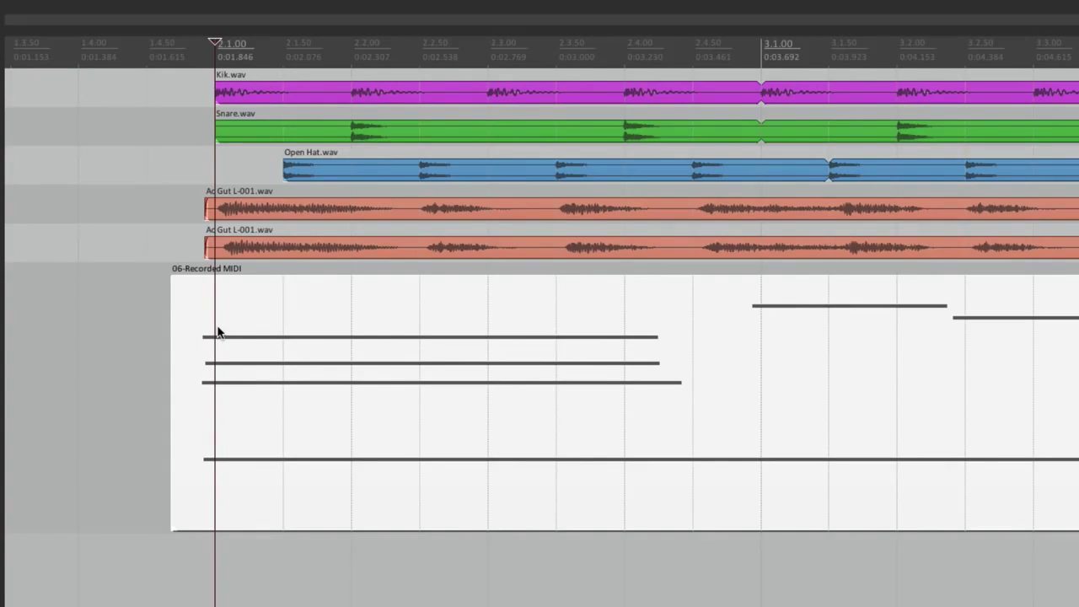
pyautogui.rightClick(218, 331)
pyautogui.moveTo(223, 491)
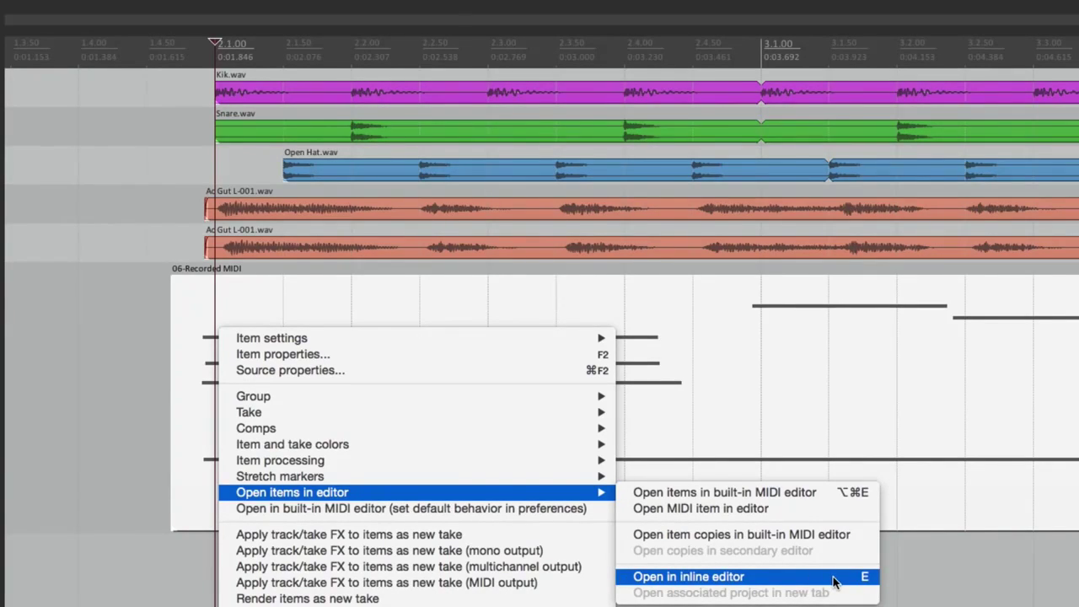
pyautogui.click(110, 385)
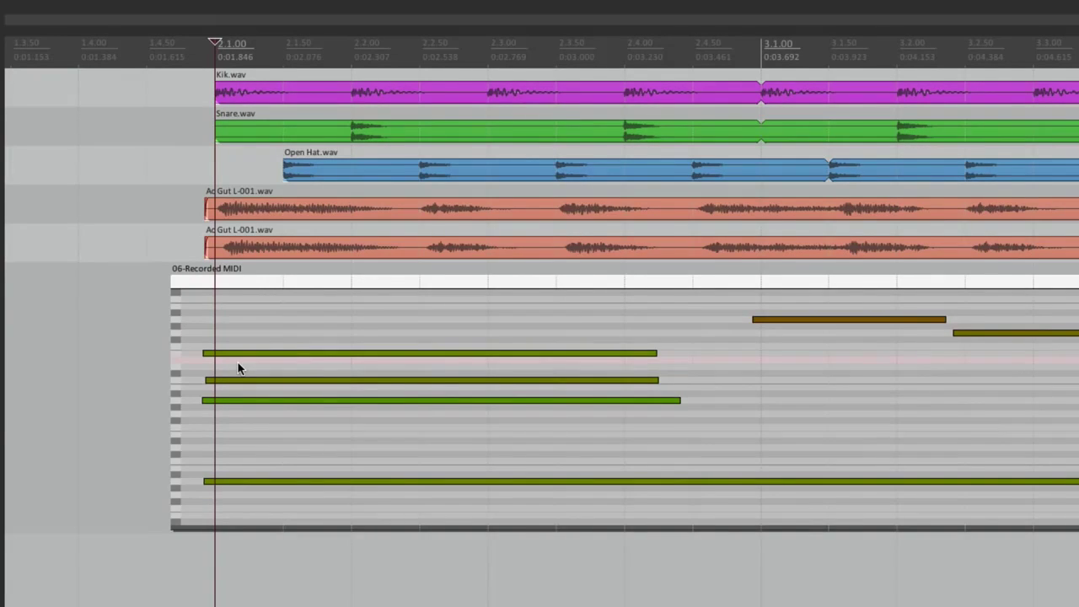
pyautogui.click(133, 344)
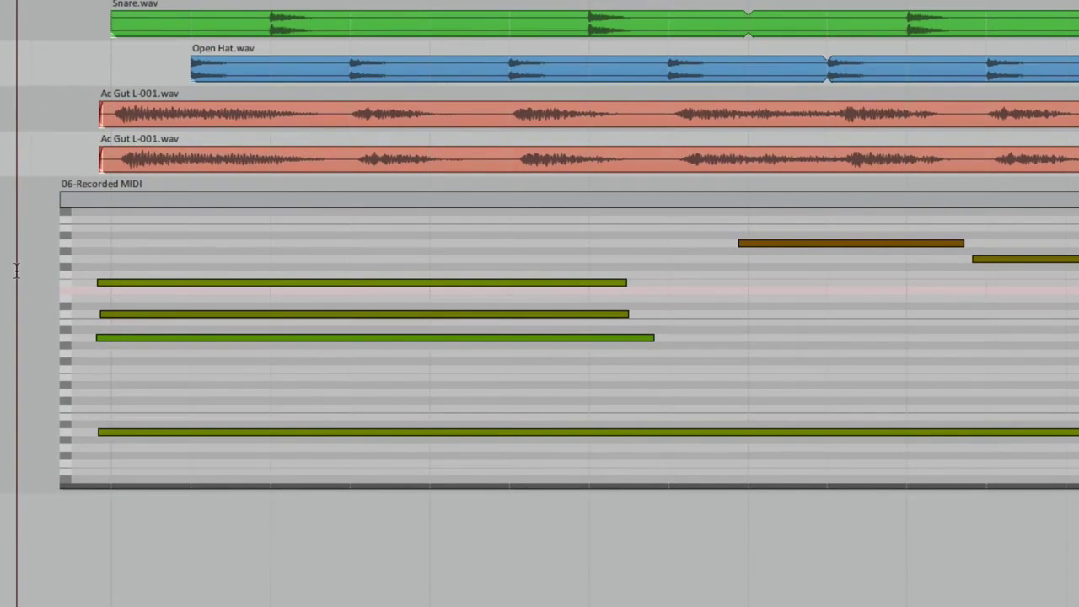
# Delete the top note of the opening chord and undo the deletion
pyautogui.click(215, 283)
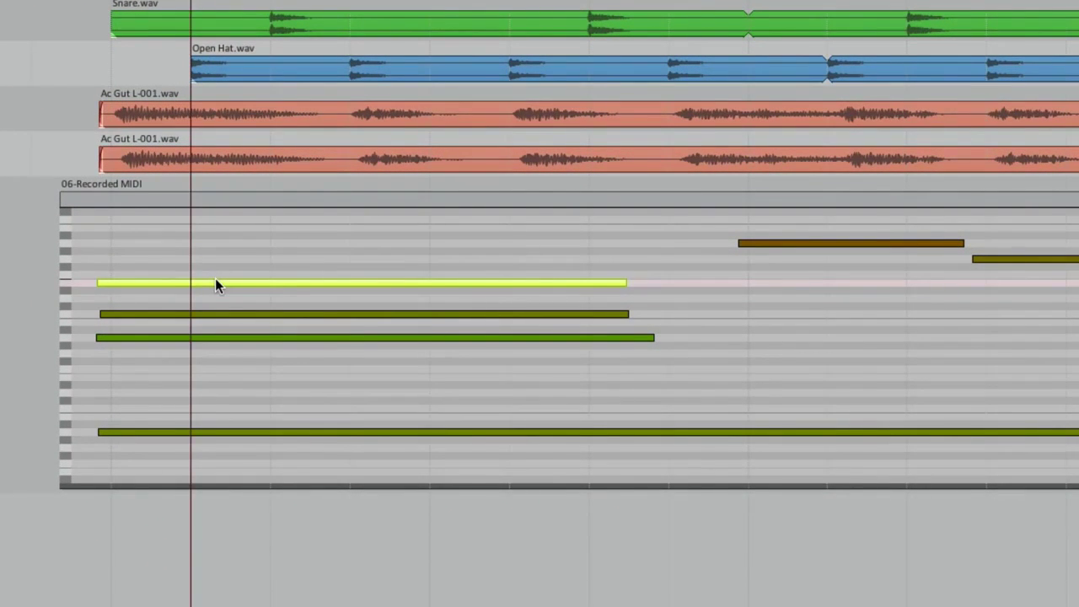
pyautogui.press('Delete')
pyautogui.hotkey('ctrl', 'z')
# Trim the opening chord's top note to start at 2.1.00 and extend its end to 2.4.50
pyautogui.moveTo(101, 281)
pyautogui.mouseDown()
pyautogui.moveTo(201, 285)
pyautogui.moveTo(108, 283)
pyautogui.mouseUp()
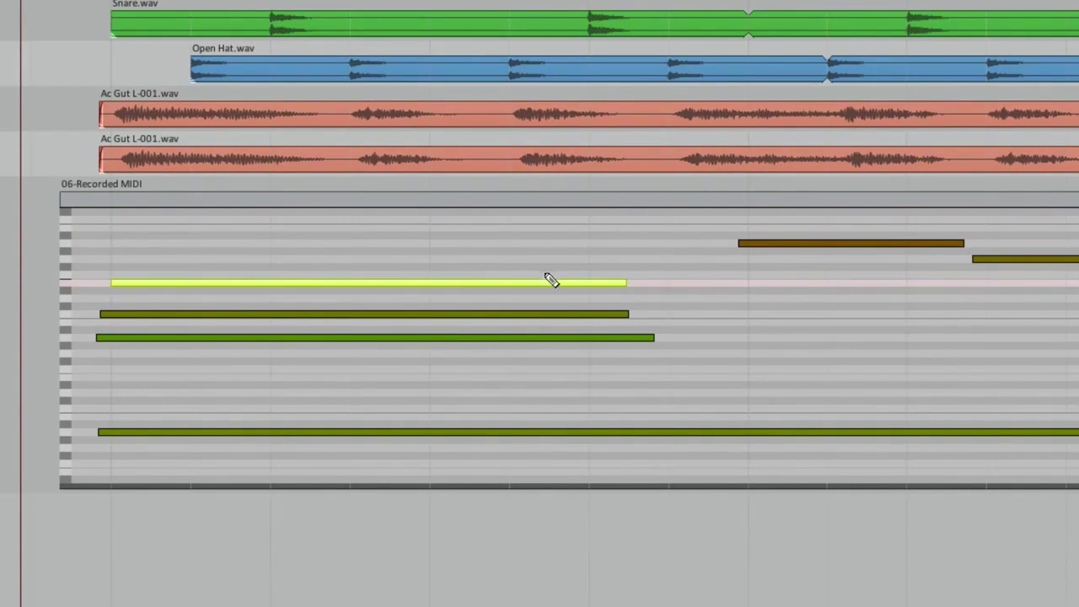
pyautogui.moveTo(616, 284)
pyautogui.mouseDown()
pyautogui.moveTo(424, 292)
pyautogui.moveTo(630, 289)
pyautogui.mouseUp()
# Try erasing the opening chord's top note and copying it up to the pitch of the first melody note
pyautogui.keyDown('alt'); pyautogui.click(478, 283); pyautogui.keyUp('alt')
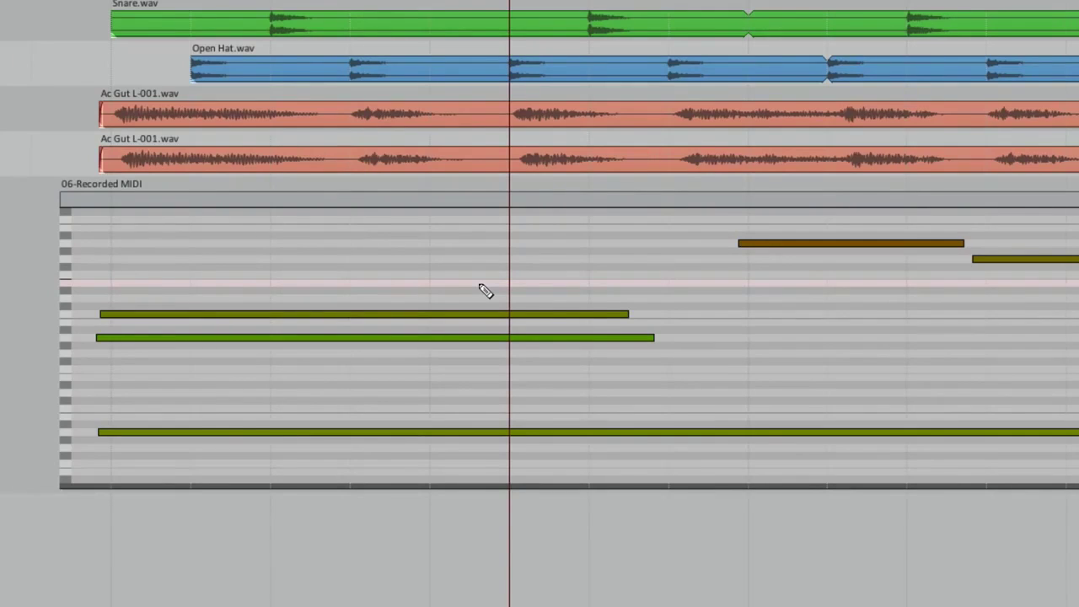
pyautogui.hotkey('ctrl', 'z')
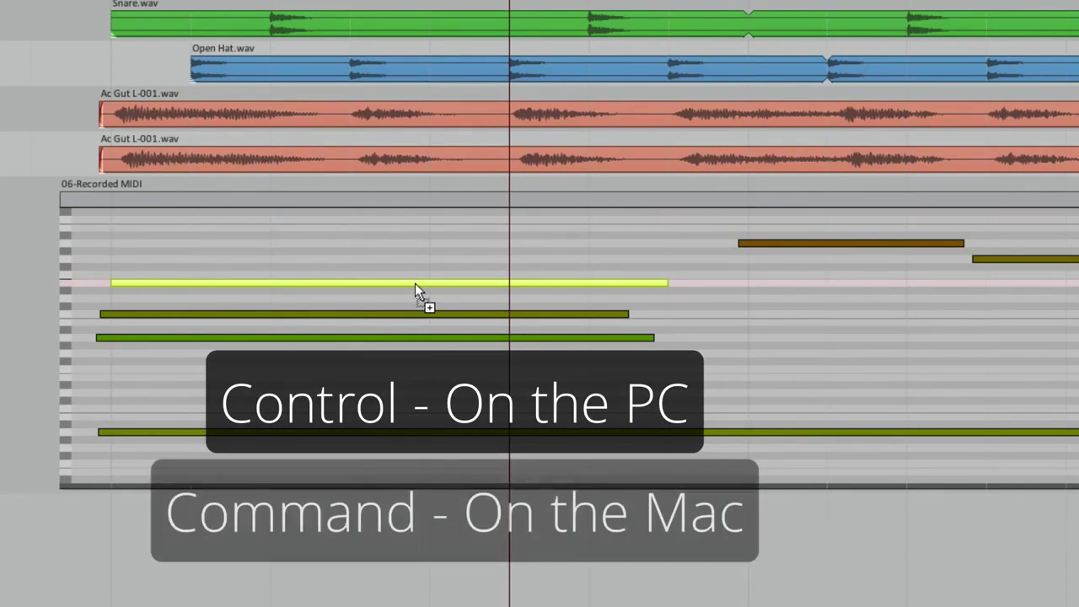
pyautogui.moveTo(415, 283); pyautogui.dragTo(415, 242)
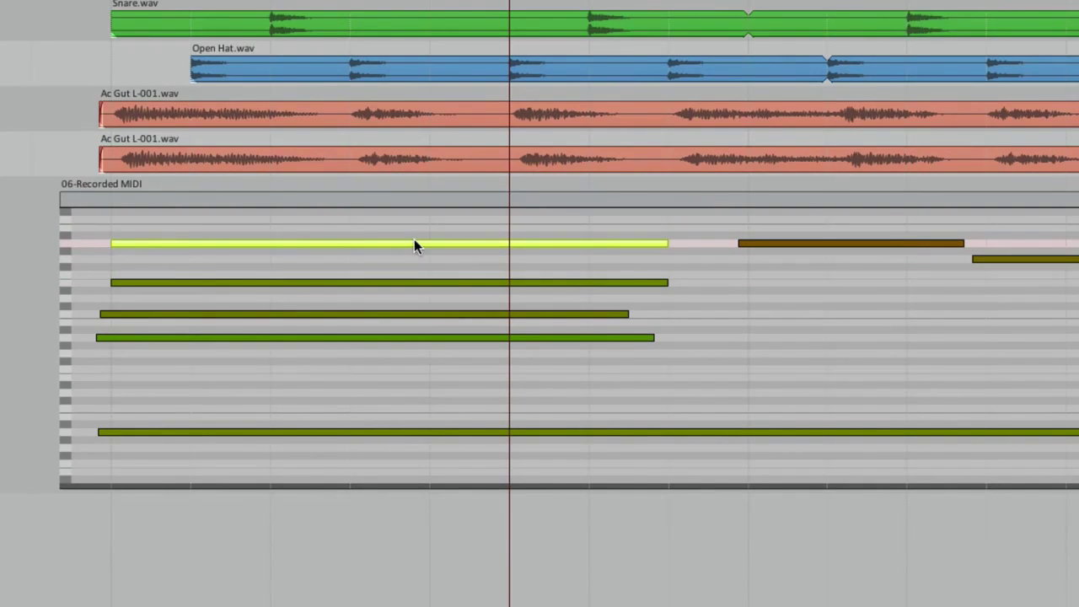
pyautogui.moveTo(413, 243)
pyautogui.mouseDown()
pyautogui.moveTo(418, 282)
pyautogui.moveTo(416, 228)
pyautogui.moveTo(415, 242)
pyautogui.mouseUp()
pyautogui.press('Delete')
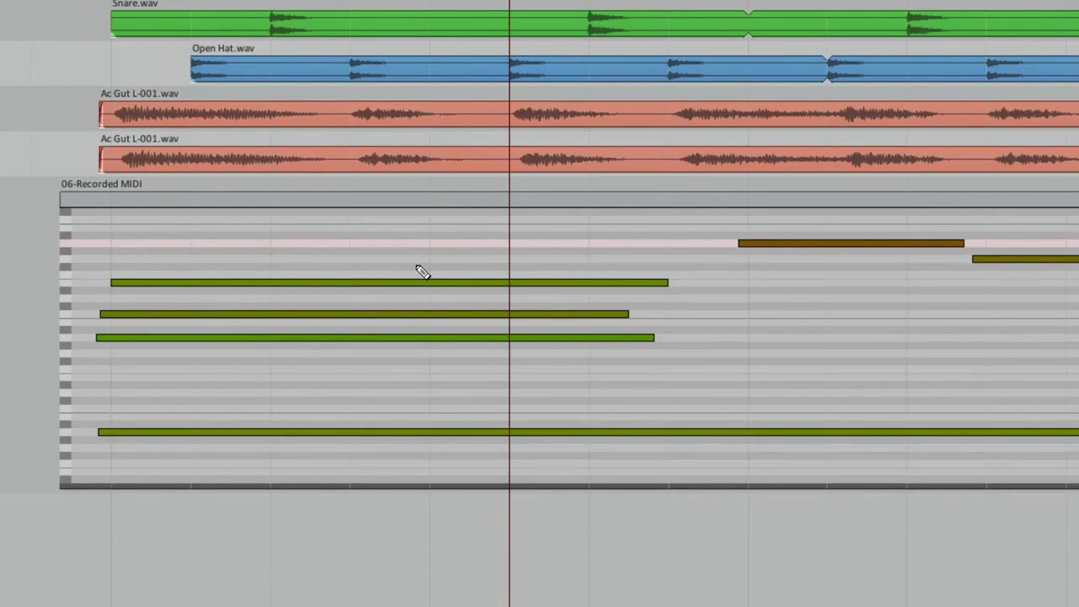
# Delete the short stray note above the chord at bar 6
pyautogui.scroll(-3, 397, 280)
pyautogui.hscroll(5, 397, 280)
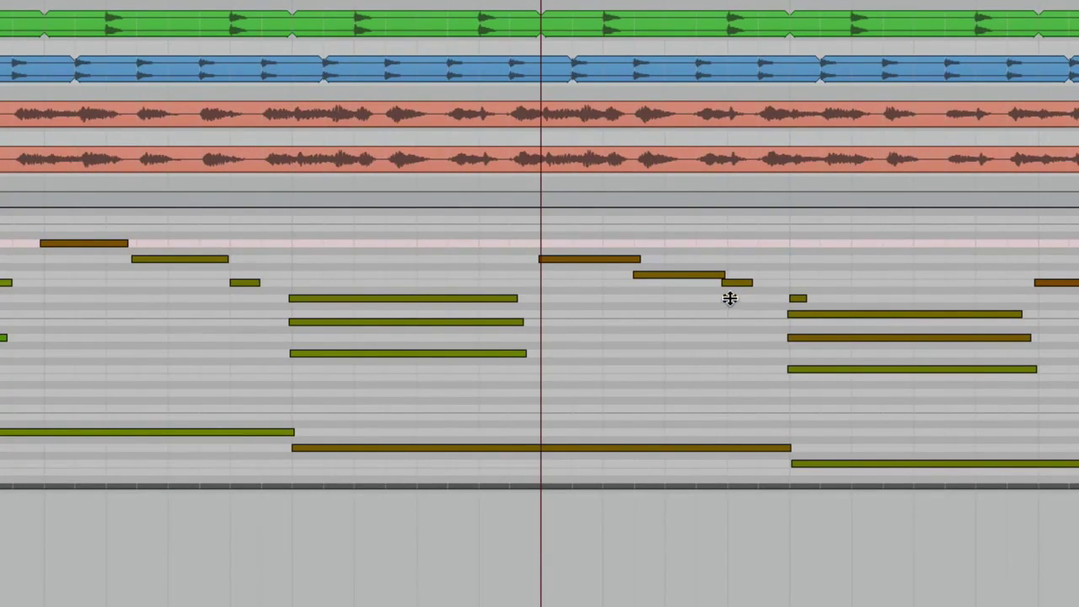
pyautogui.click(728, 298)
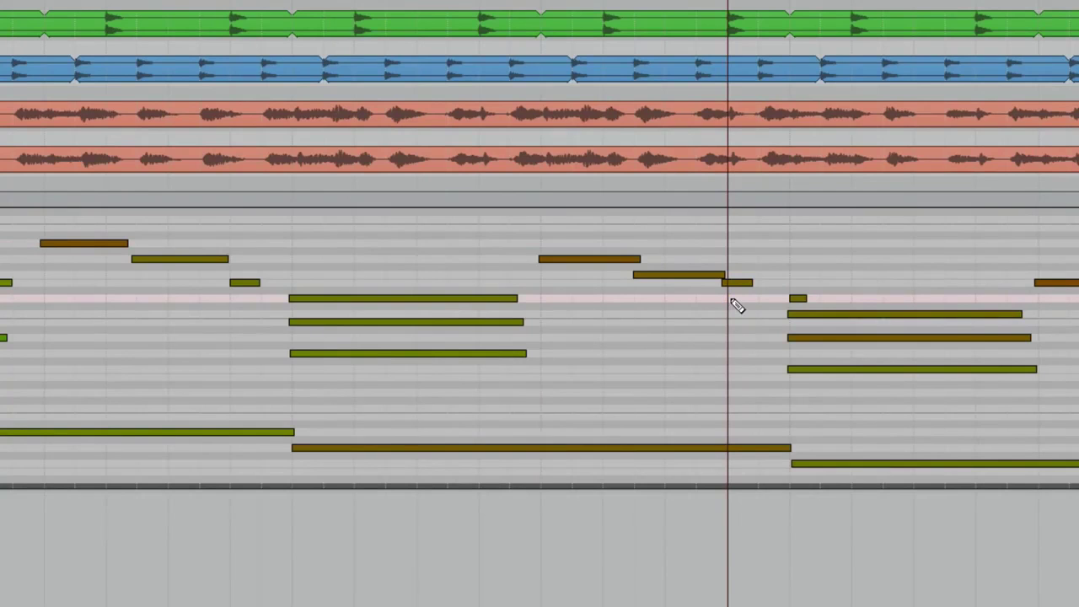
pyautogui.doubleClick(796, 296)
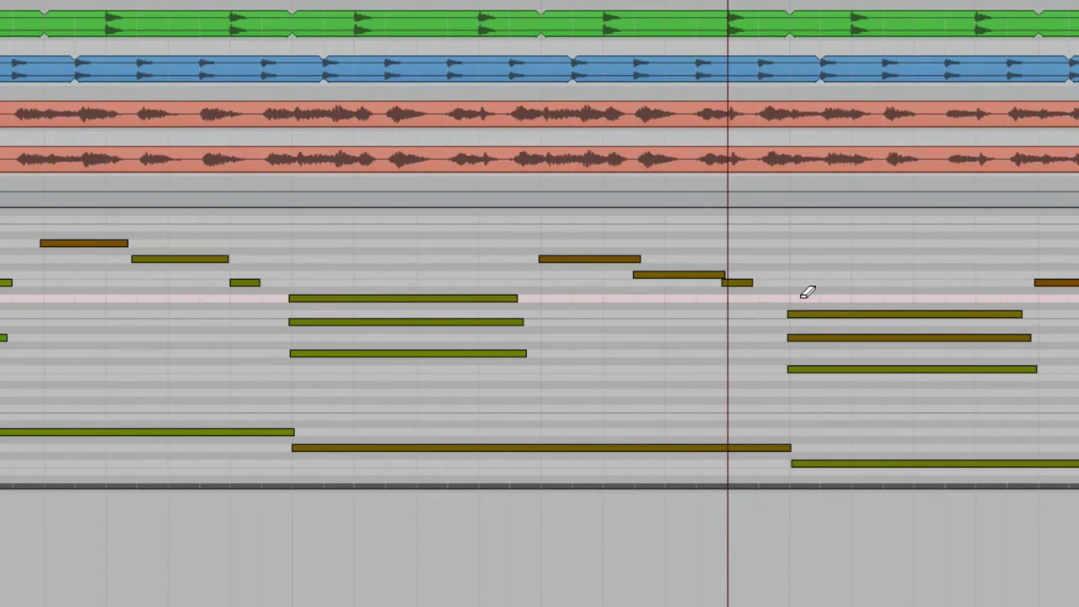
# Play back the part from the end of the bar 4 chord into the following melody phrase
pyautogui.click(509, 539)
pyautogui.press('space')
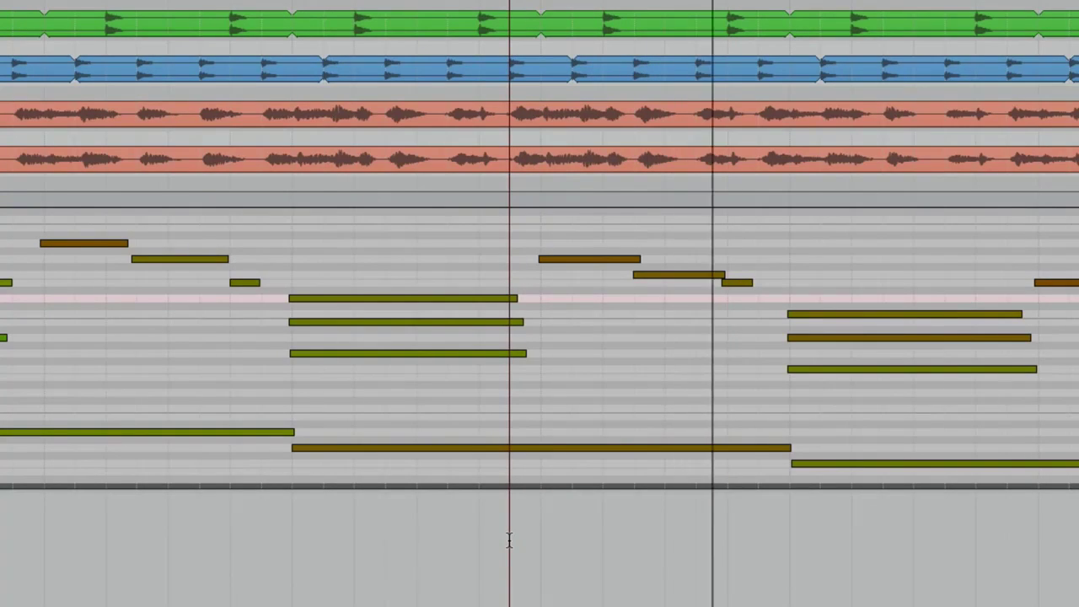
pyautogui.press('space')
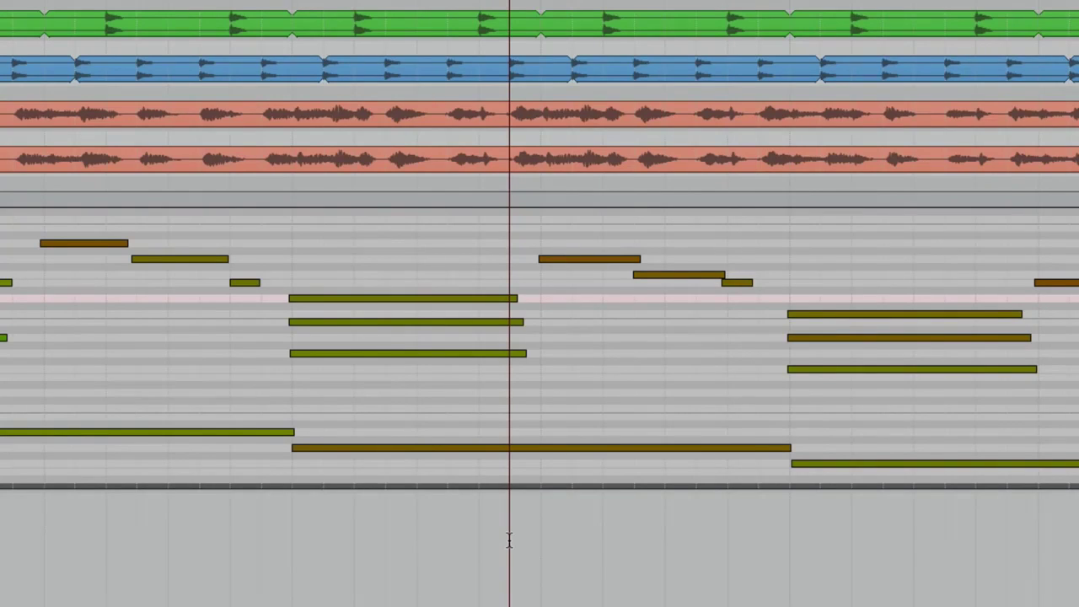
pyautogui.hscroll(-7, 509, 539)
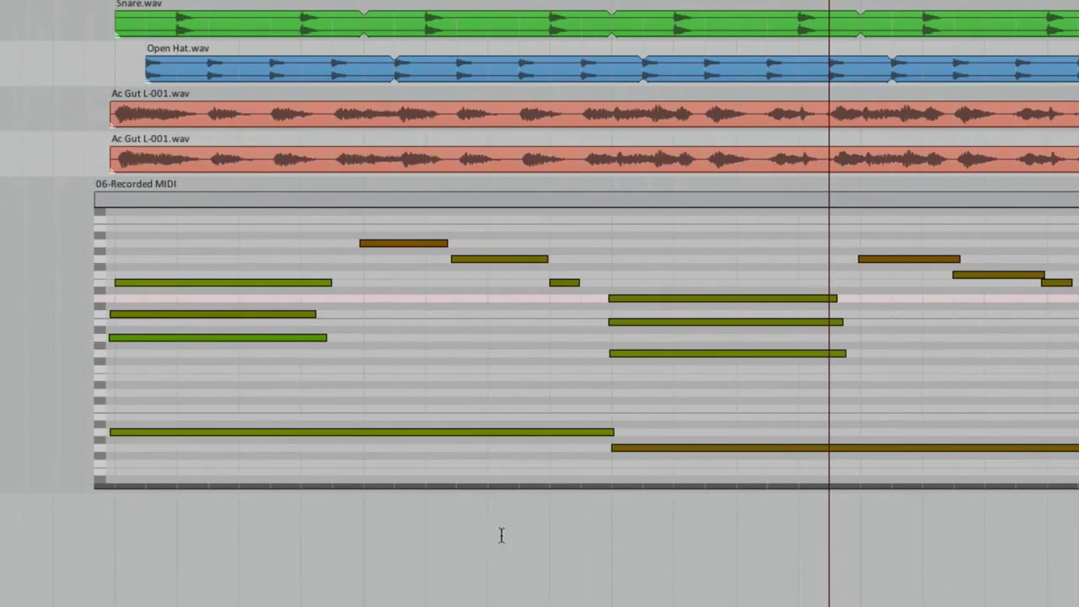
# Close the inline editor on the recorded MIDI item and open the item in the built-in MIDI editor
pyautogui.click(56, 366)
pyautogui.click(209, 202)
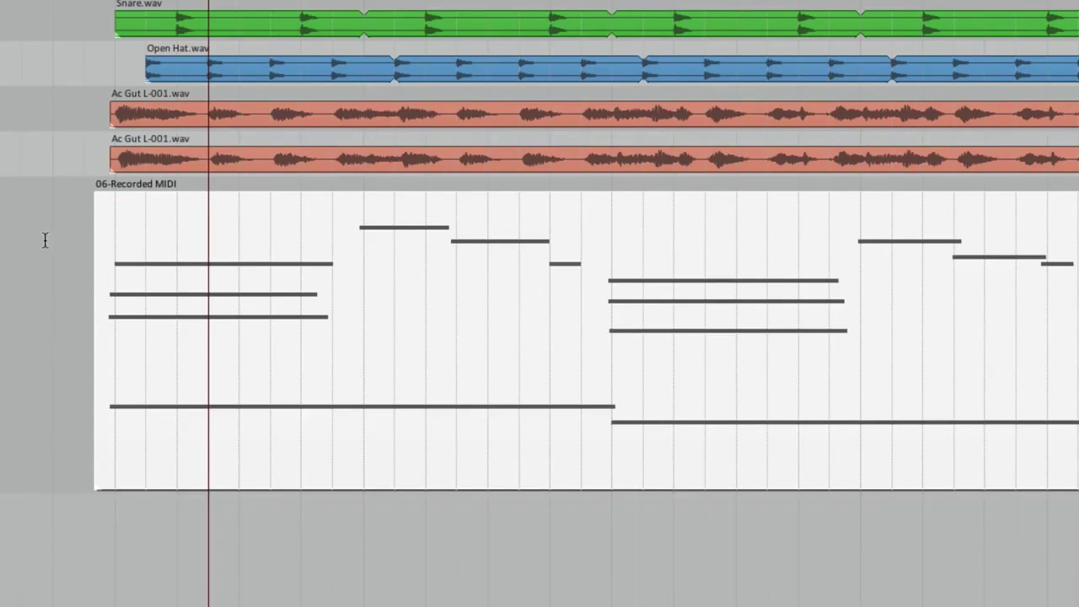
pyautogui.click(46, 240)
pyautogui.rightClick(231, 247)
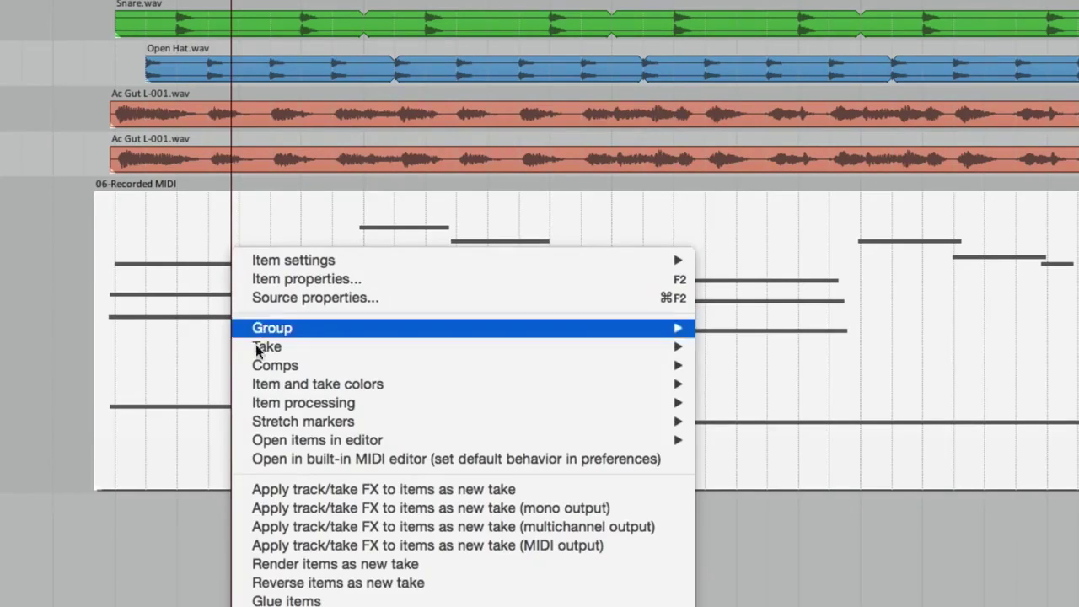
pyautogui.moveTo(262, 438)
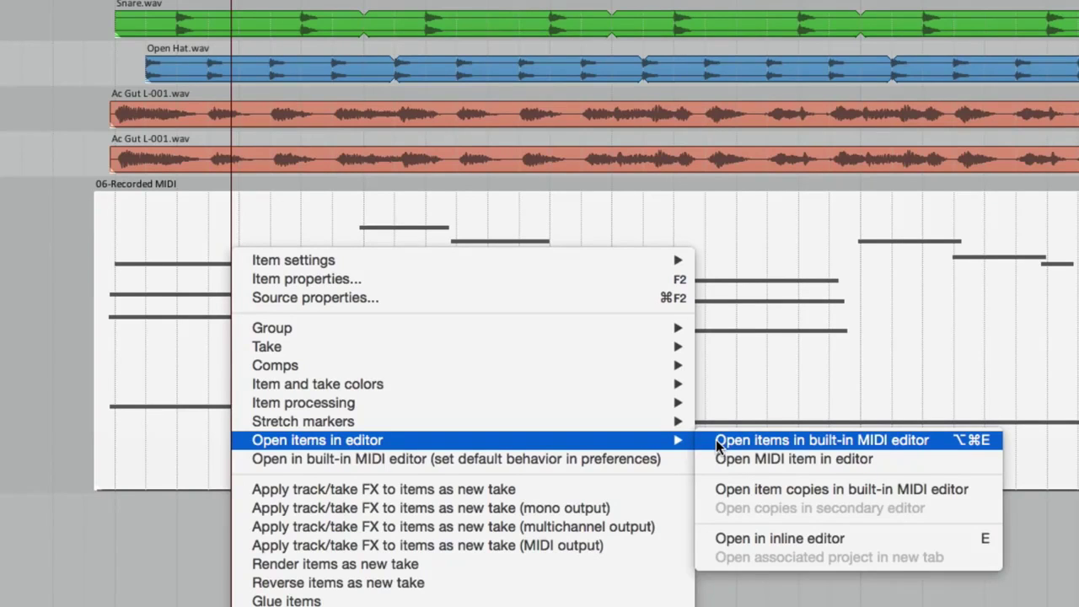
pyautogui.click(42, 345)
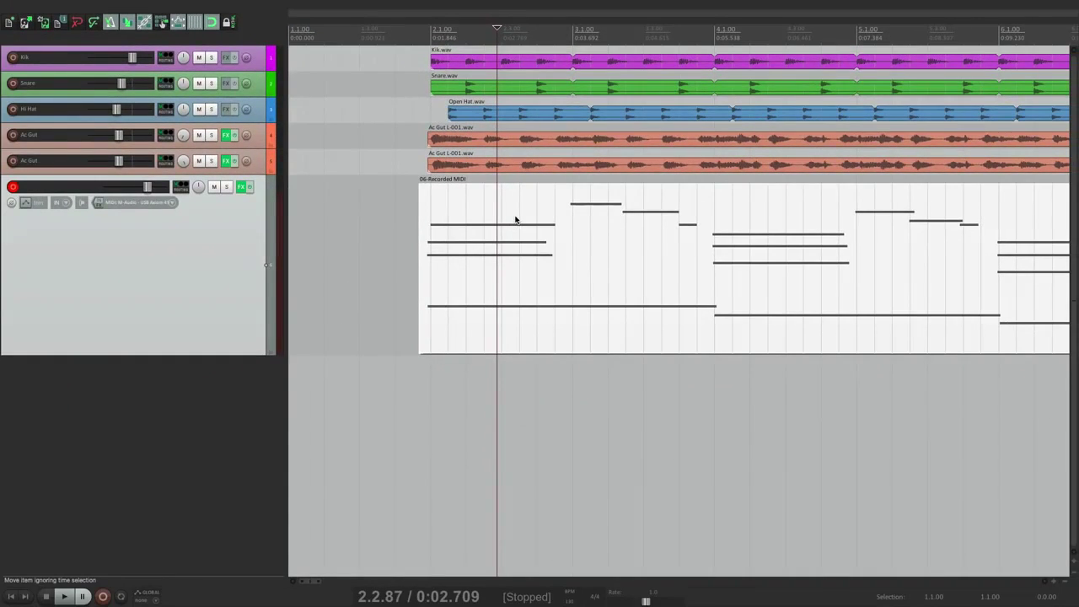
pyautogui.doubleClick(274, 260)
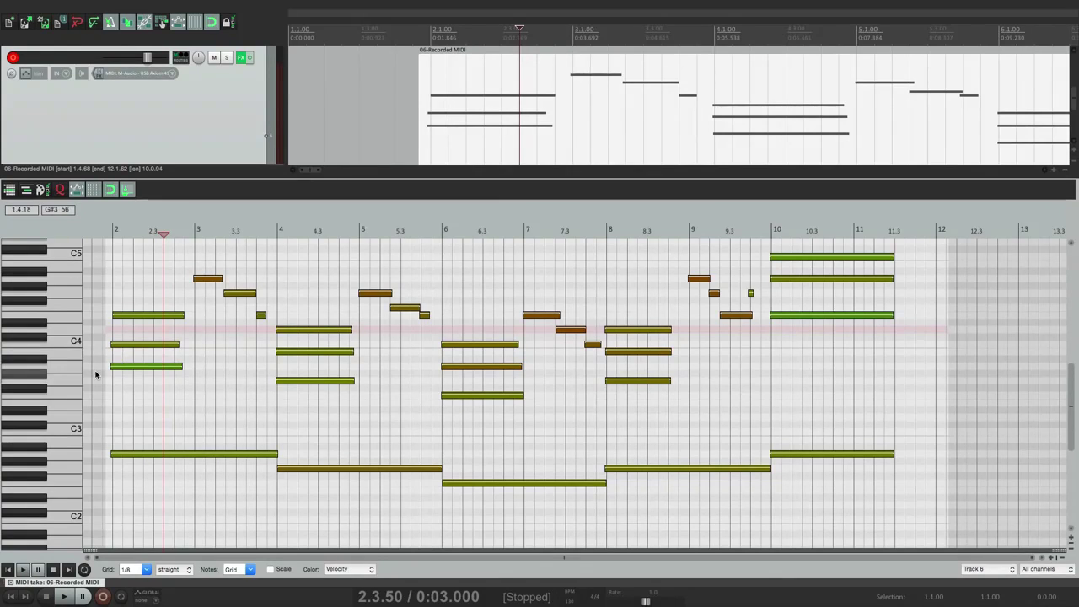
# Try moving the opening chord's top note, and try moving and shortening the three upper notes together
pyautogui.scroll(5, 190, 382)
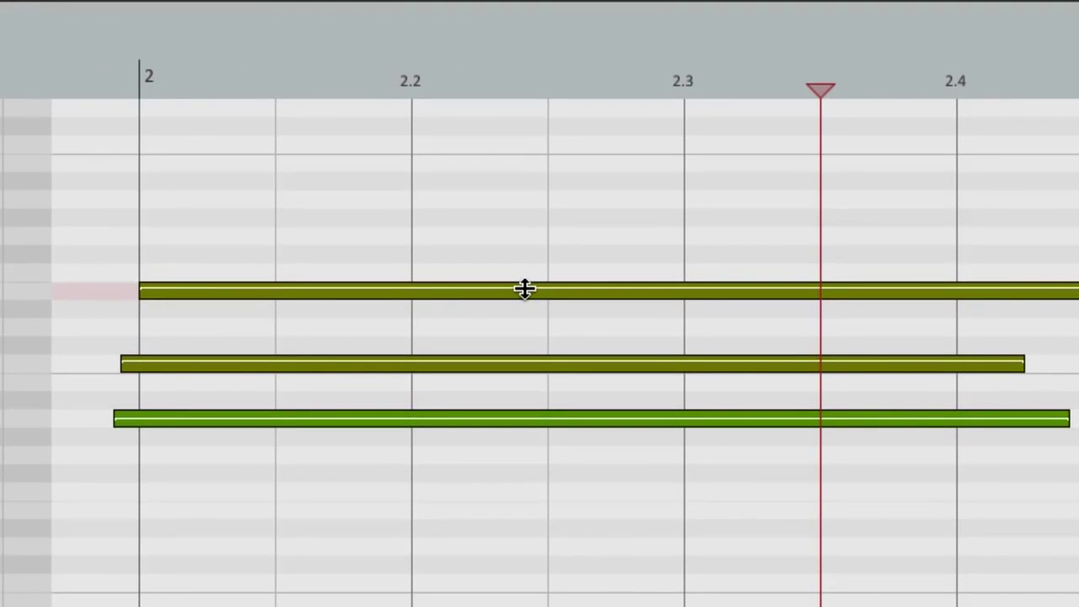
pyautogui.moveTo(524, 289); pyautogui.dragTo(541, 323)
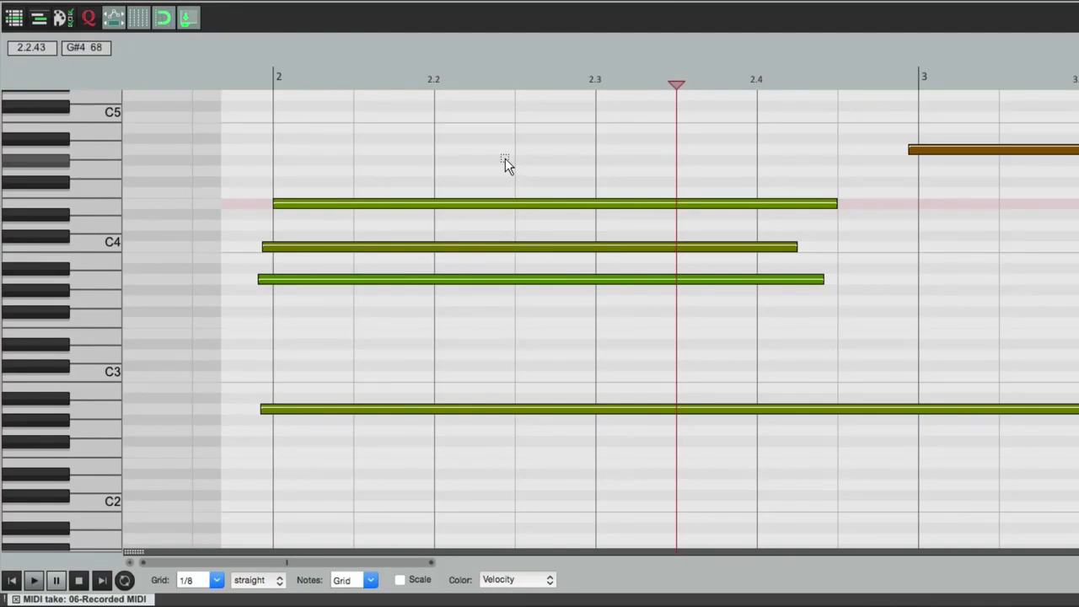
pyautogui.moveTo(505, 159); pyautogui.dragTo(618, 336)
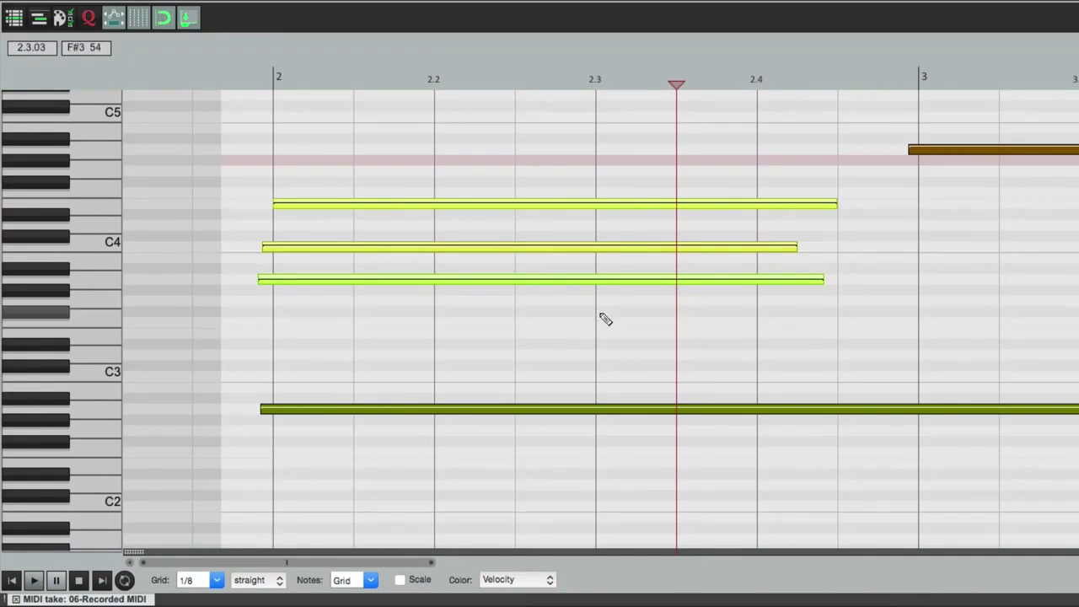
pyautogui.moveTo(573, 204); pyautogui.dragTo(574, 215)
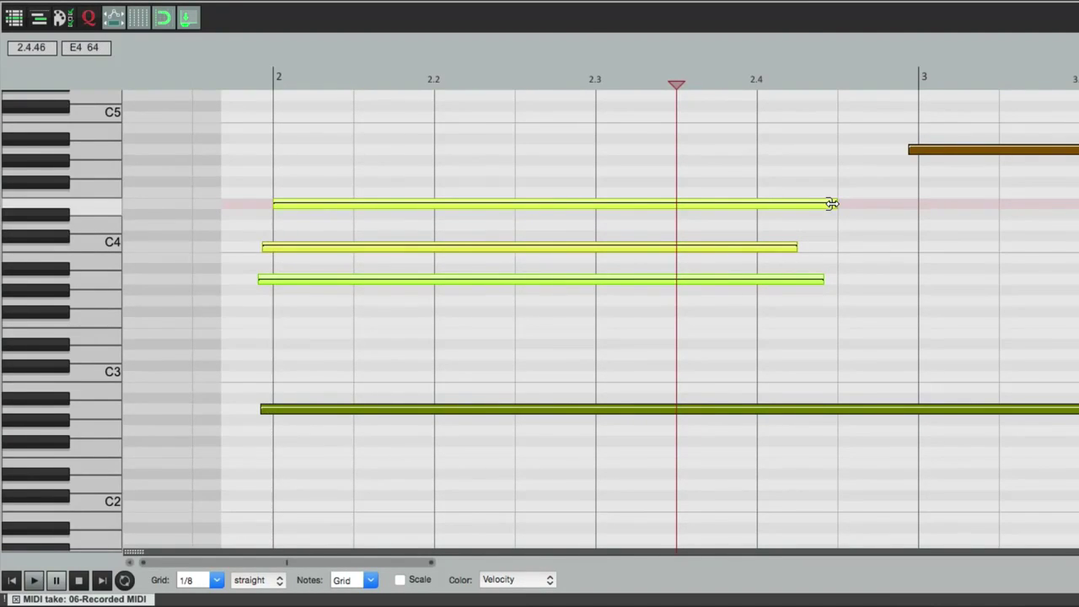
pyautogui.moveTo(831, 204); pyautogui.dragTo(806, 217)
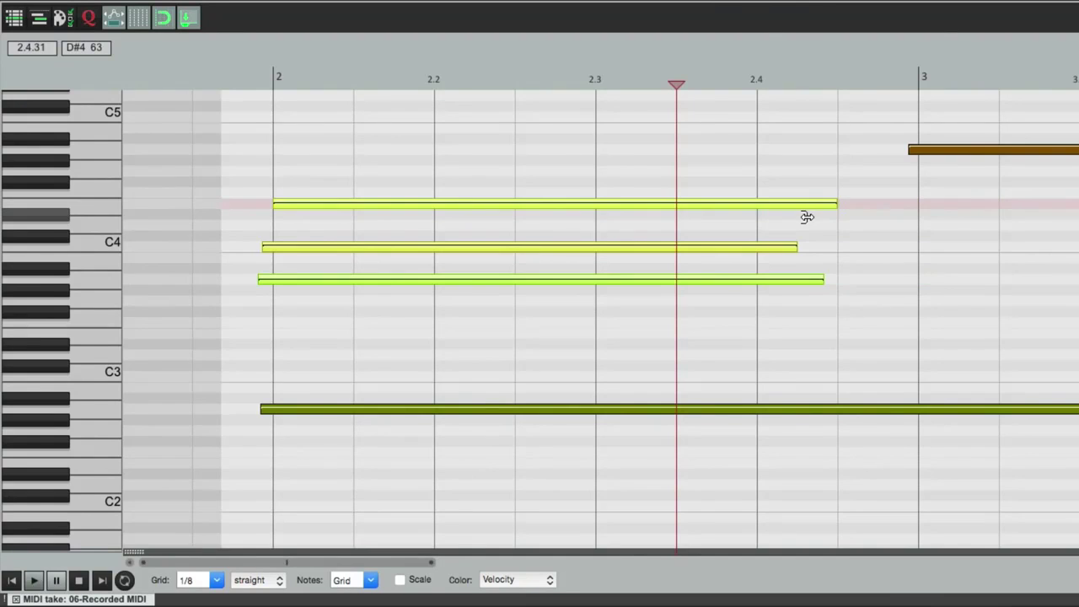
pyautogui.click(723, 173)
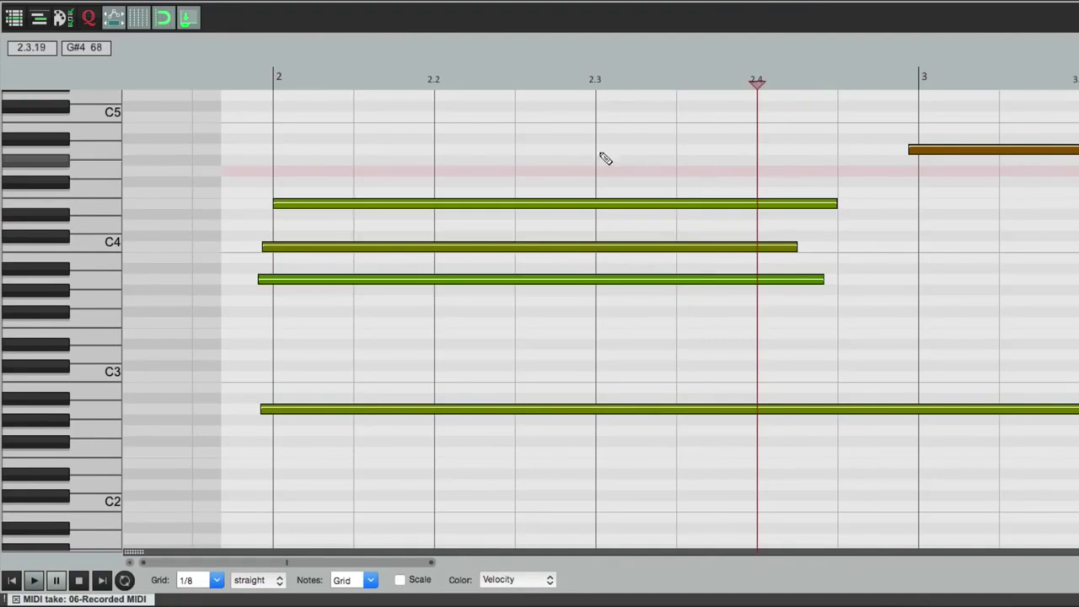
# Delete the opening chord's top note in the MIDI editor and undo the deletion
pyautogui.click(495, 204)
pyautogui.press('Delete')
pyautogui.hotkey('ctrl', 'z')
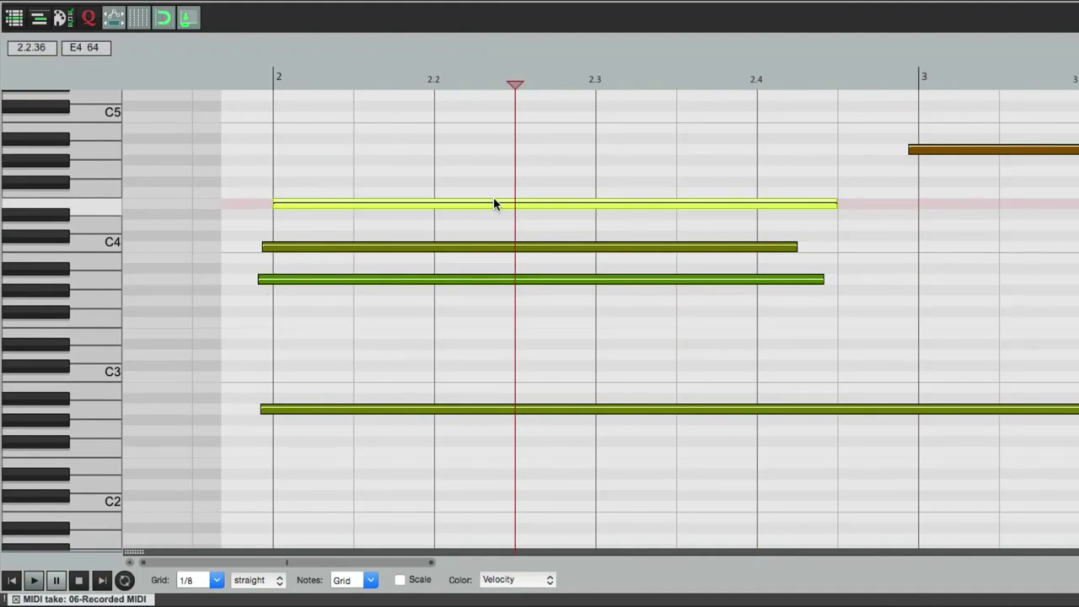
pyautogui.hotkey('ctrl', 'z')
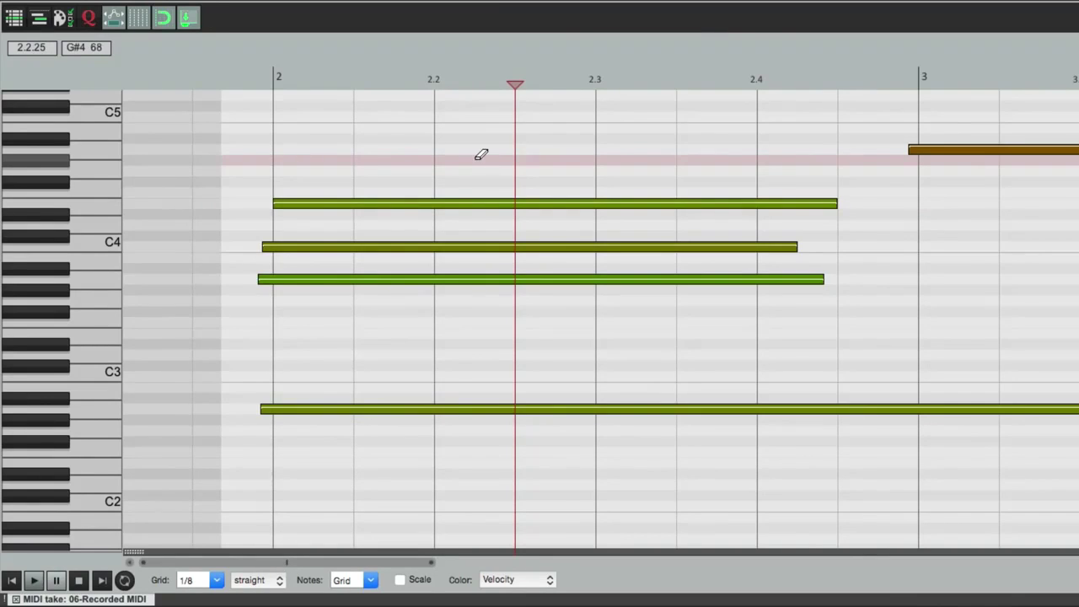
# Draw a G#4 note from 2.2.00 to 2.4.50 above the opening chord and delete it
pyautogui.moveTo(440, 163); pyautogui.dragTo(840, 164)
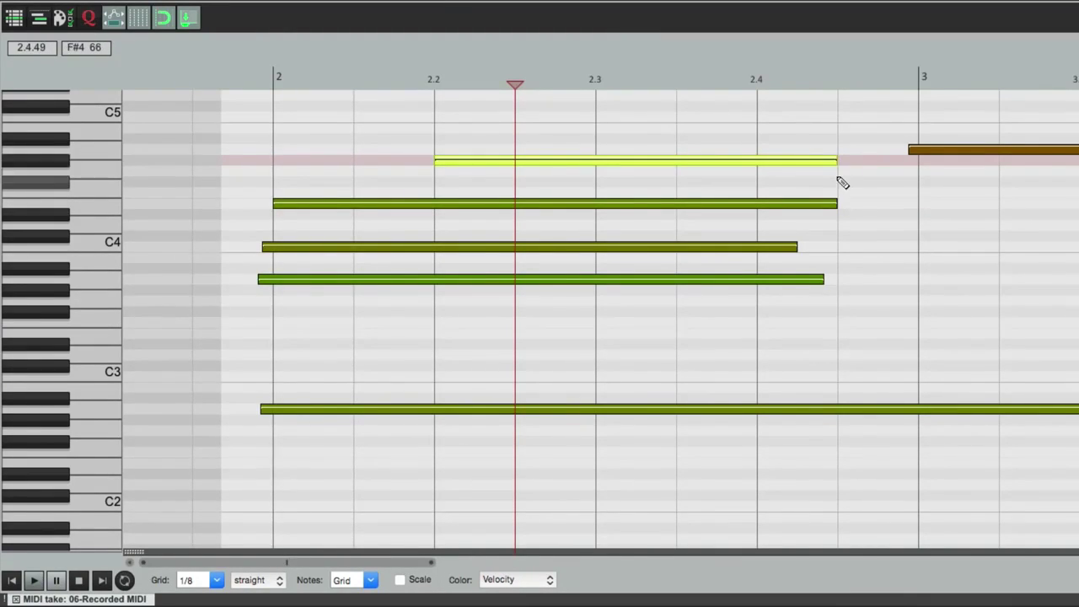
pyautogui.press('Delete')
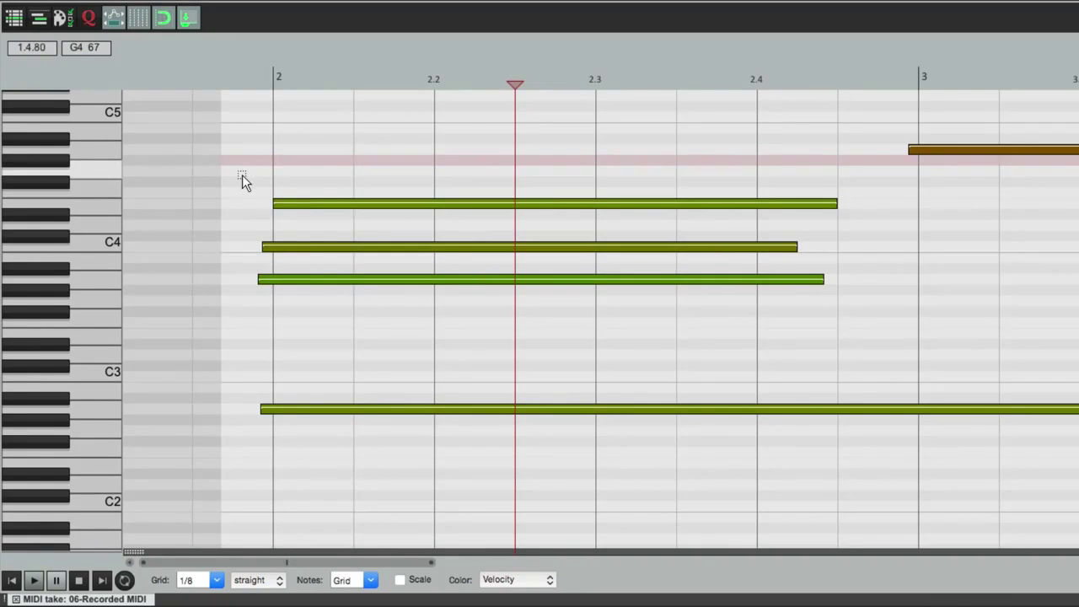
# Cut the opening chord's three upper notes, paste them at 2.3.00, and undo both changes
pyautogui.moveTo(242, 175); pyautogui.dragTo(352, 333)
pyautogui.press('Delete')
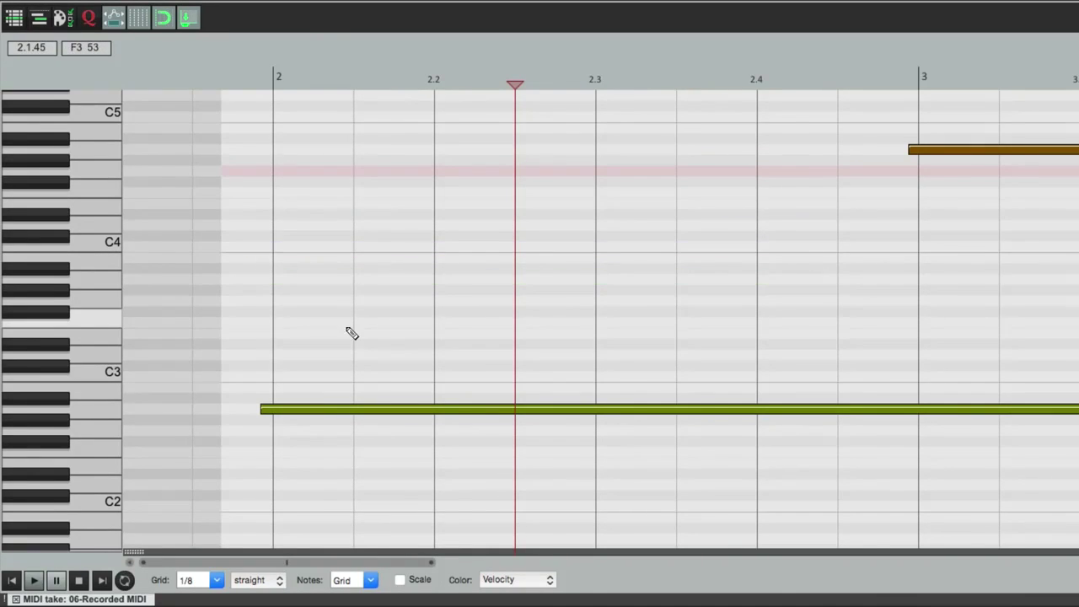
pyautogui.click(601, 218)
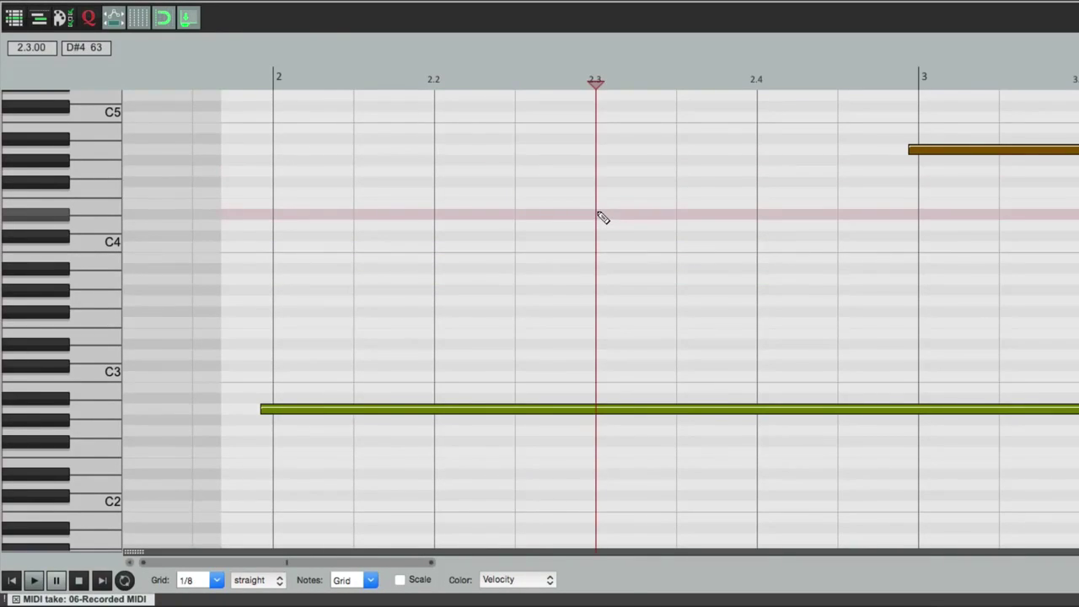
pyautogui.hotkey('ctrl', 'v')
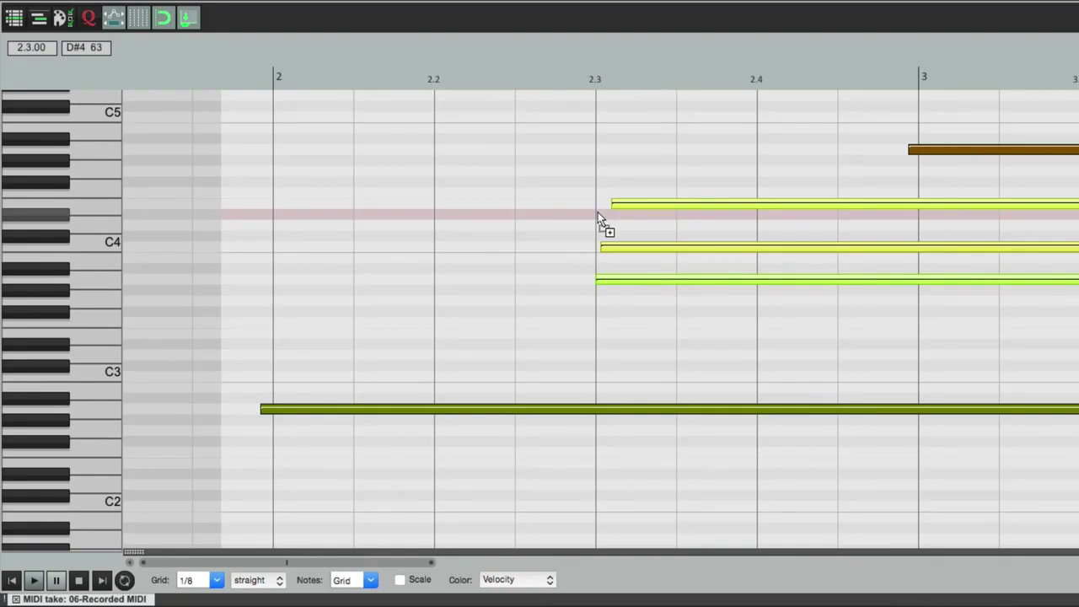
pyautogui.hotkey('ctrl', 'z')
pyautogui.hotkey('ctrl', 'z')
pyautogui.click(594, 172)
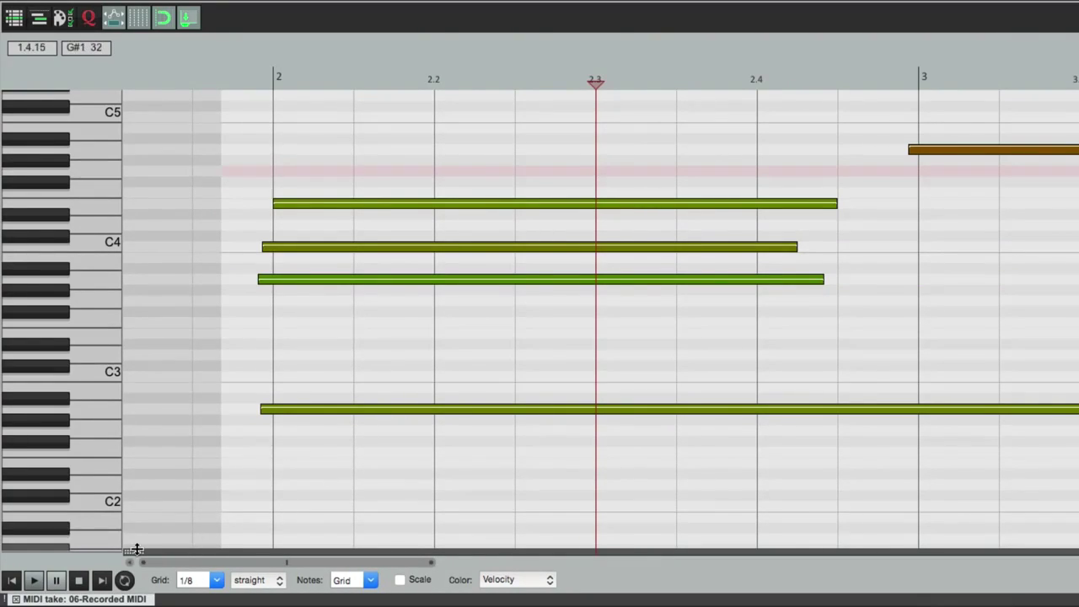
# Expand the velocity lane beneath the piano roll and try adjusting the velocity of the opening chord's A3 note
pyautogui.moveTo(133, 552); pyautogui.dragTo(145, 441)
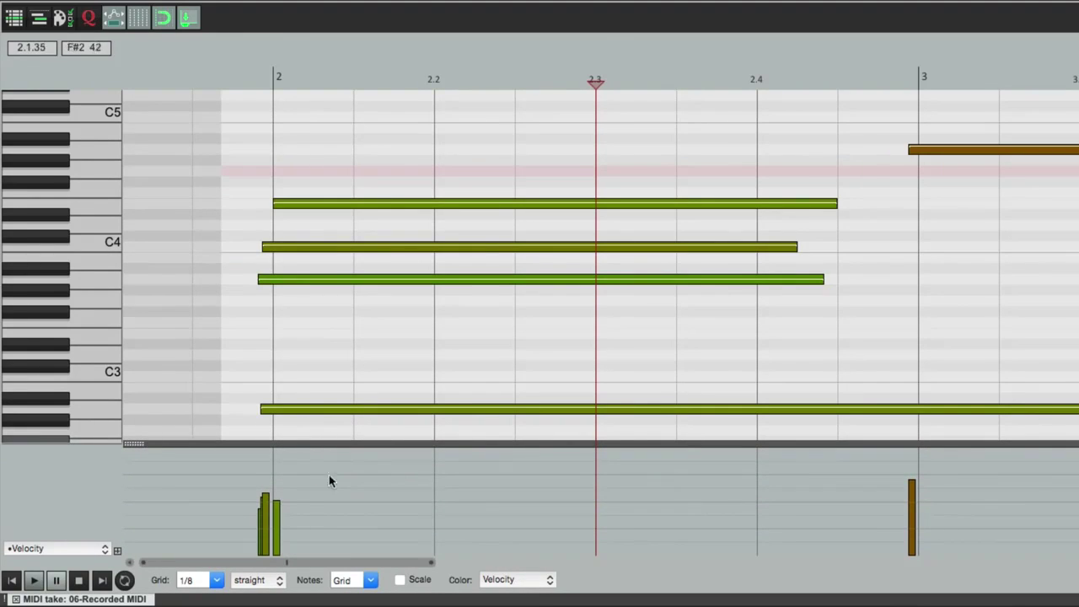
pyautogui.click(318, 247)
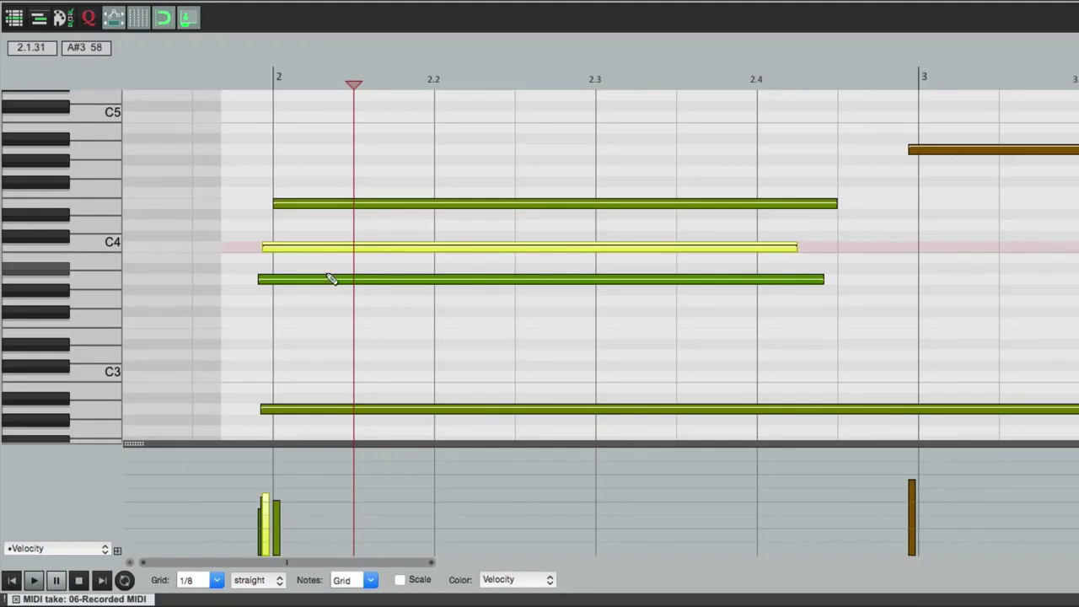
pyautogui.click(327, 279)
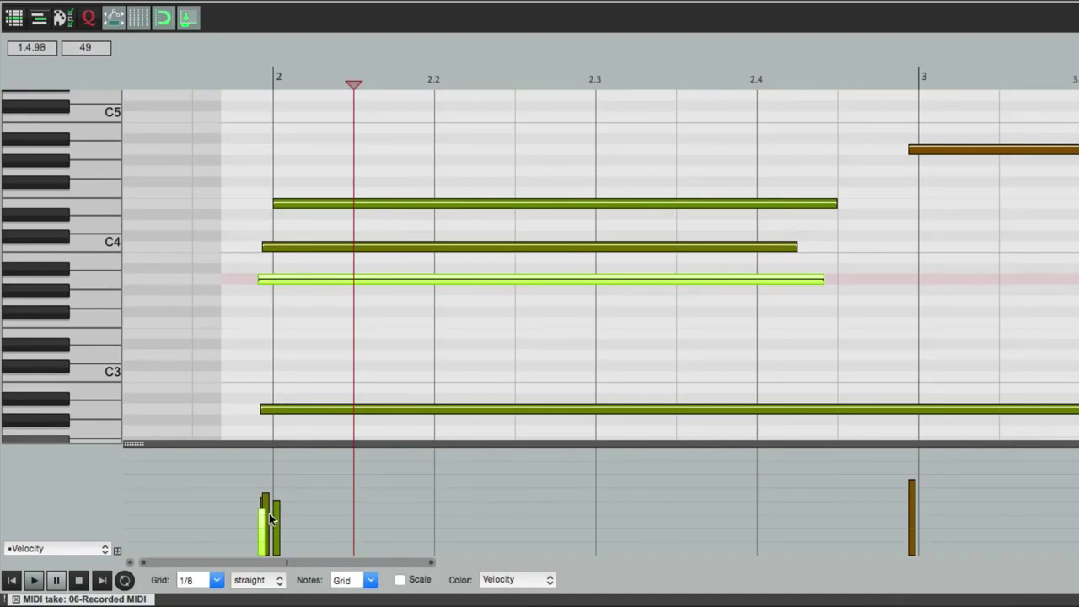
pyautogui.moveTo(263, 516)
pyautogui.mouseDown()
pyautogui.moveTo(260, 533)
pyautogui.moveTo(260, 498)
pyautogui.mouseUp()
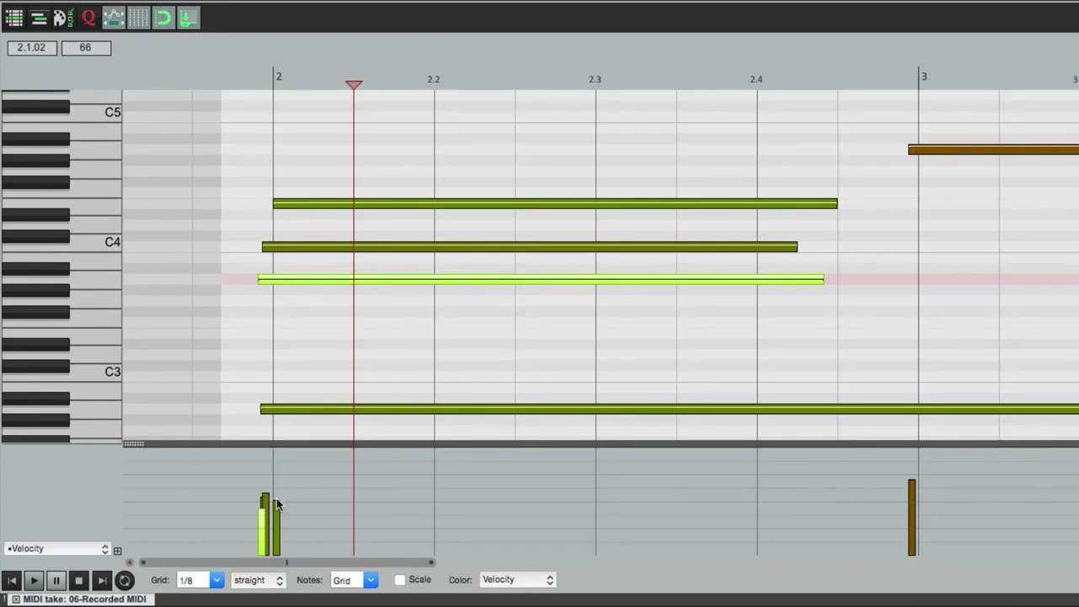
# Switch the controller lane to Pitch and back to Velocity, and collapse the lane
pyautogui.click(65, 550)
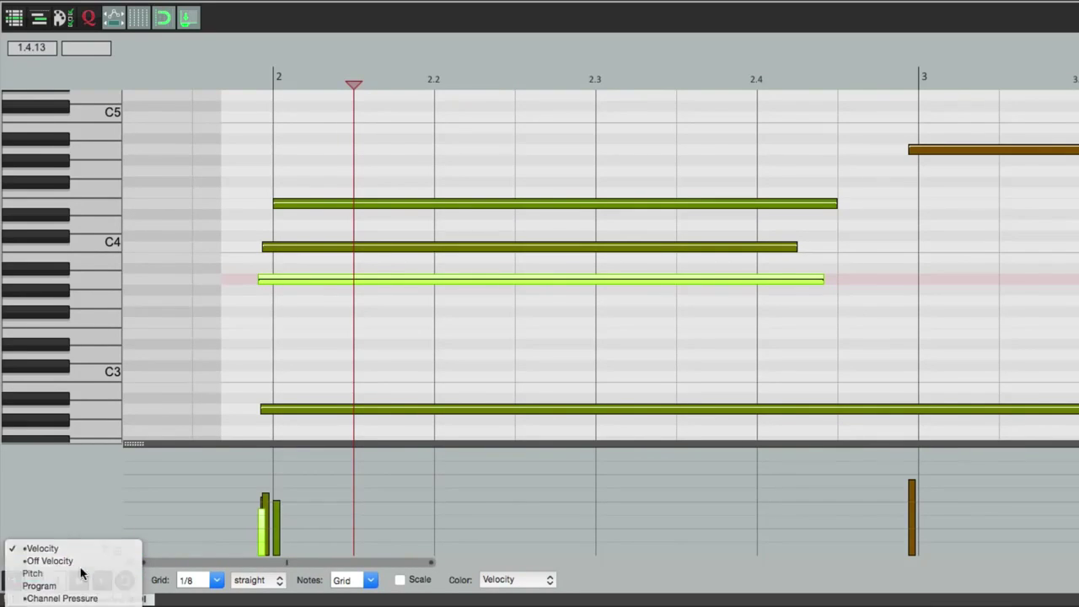
pyautogui.click(80, 572)
pyautogui.click(74, 549)
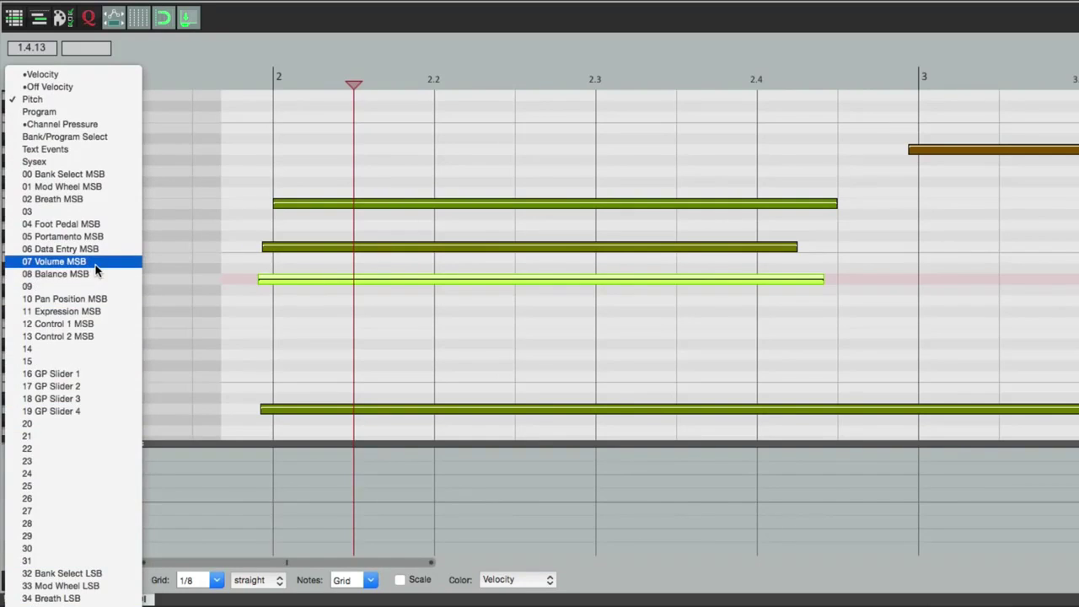
pyautogui.click(259, 45)
pyautogui.click(104, 549)
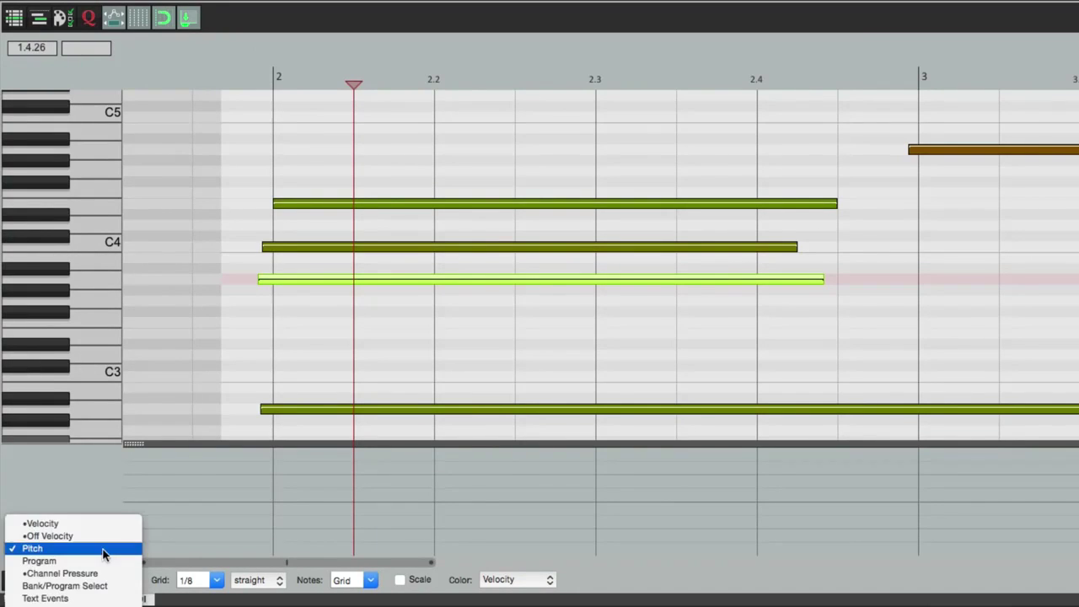
pyautogui.click(102, 523)
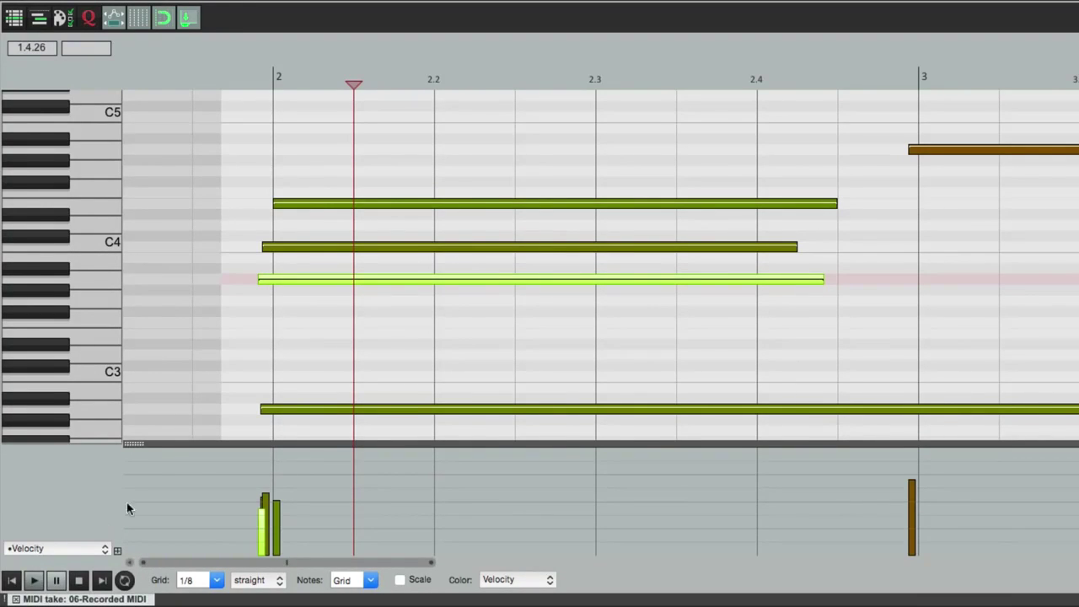
pyautogui.moveTo(137, 444); pyautogui.dragTo(132, 552)
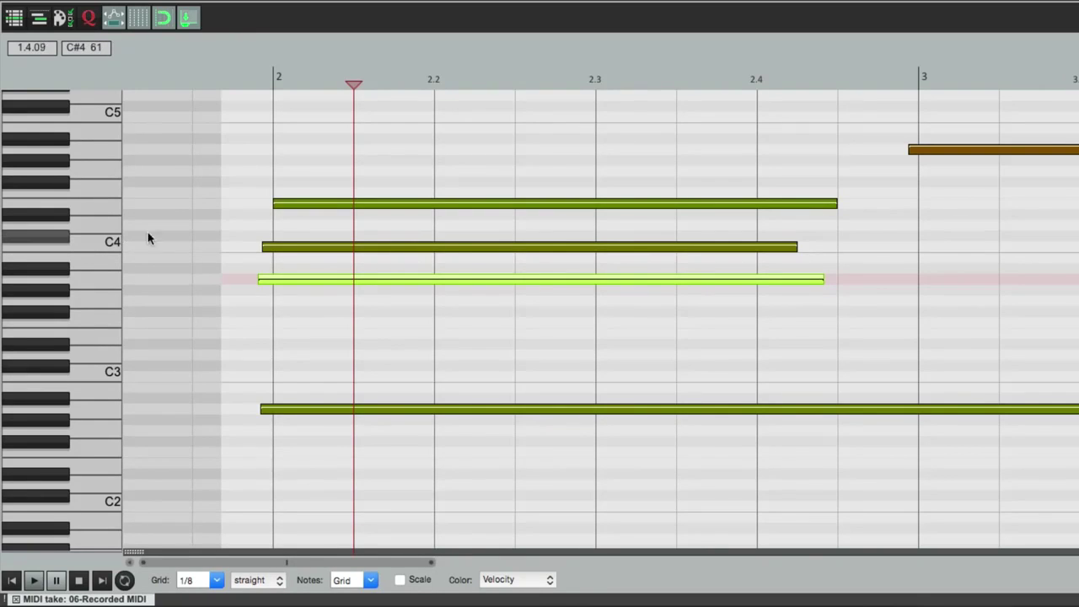
# Audition the opening chord's top two notes and individual pitches on the piano keyboard
pyautogui.click(301, 206)
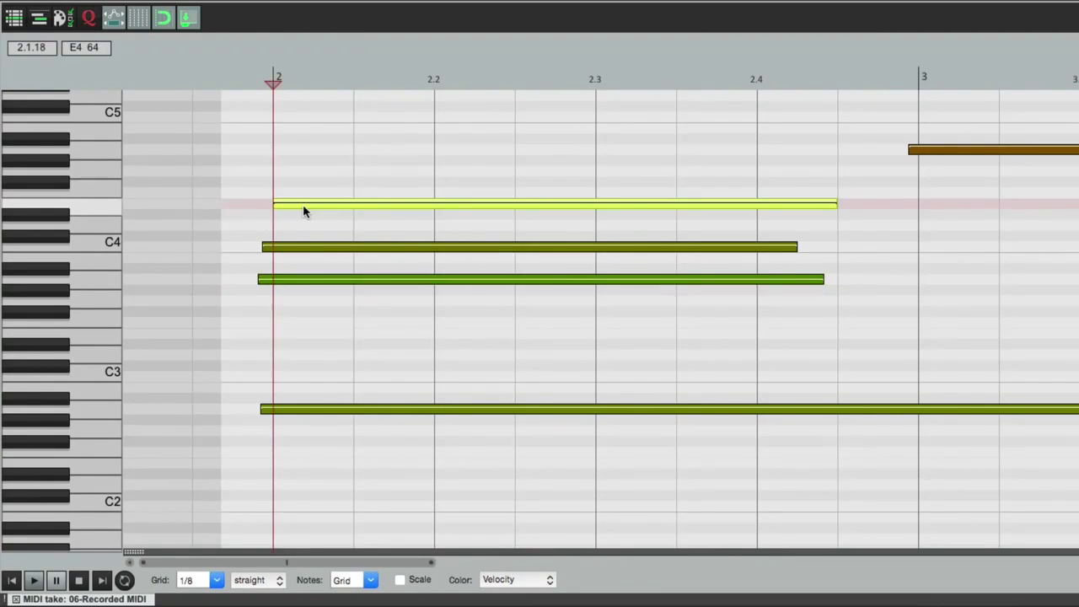
pyautogui.click(102, 213)
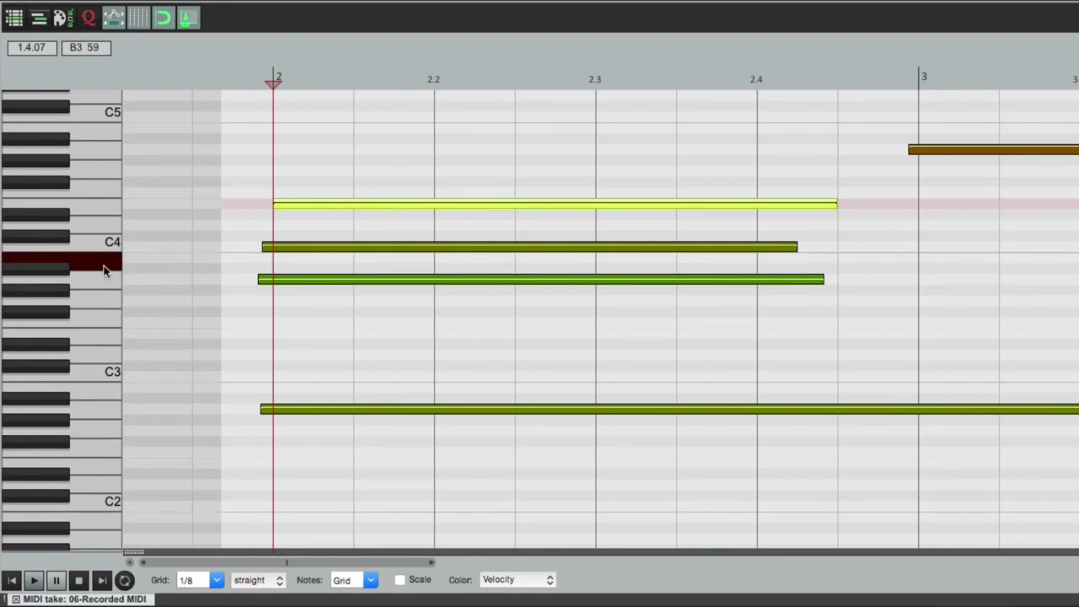
pyautogui.click(291, 249)
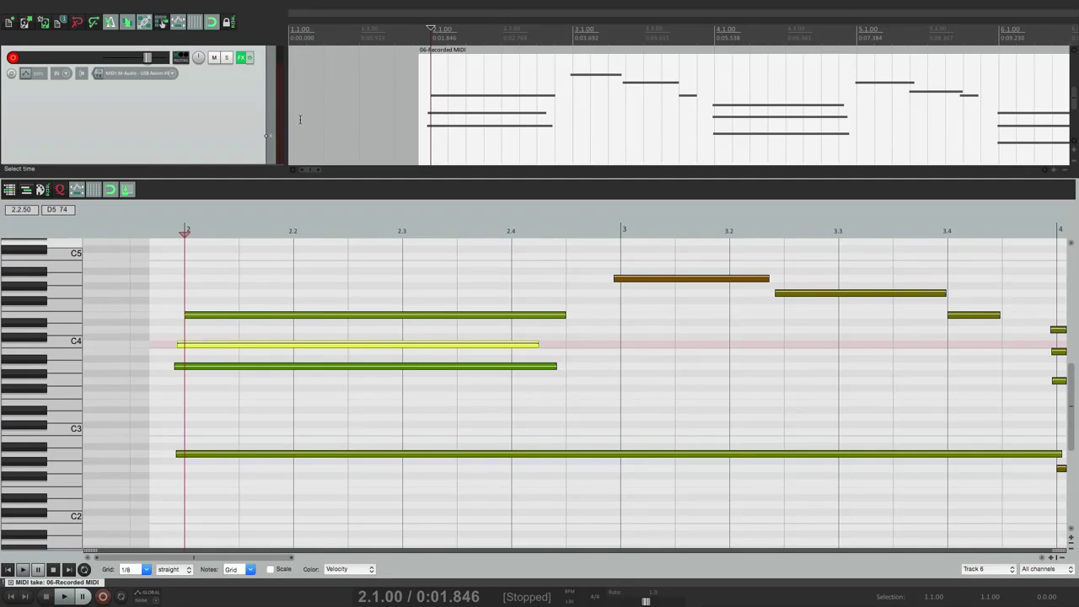
# Undock the MIDI editor into a floating window
pyautogui.click(128, 190)
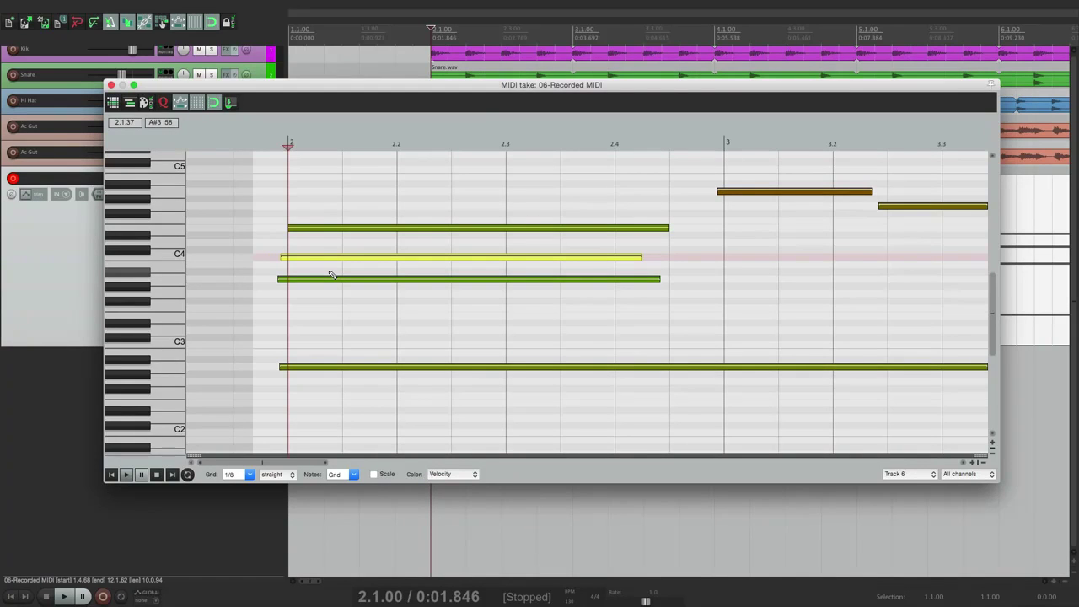
# Dock the floating MIDI editor back into the main window
pyautogui.click(230, 105)
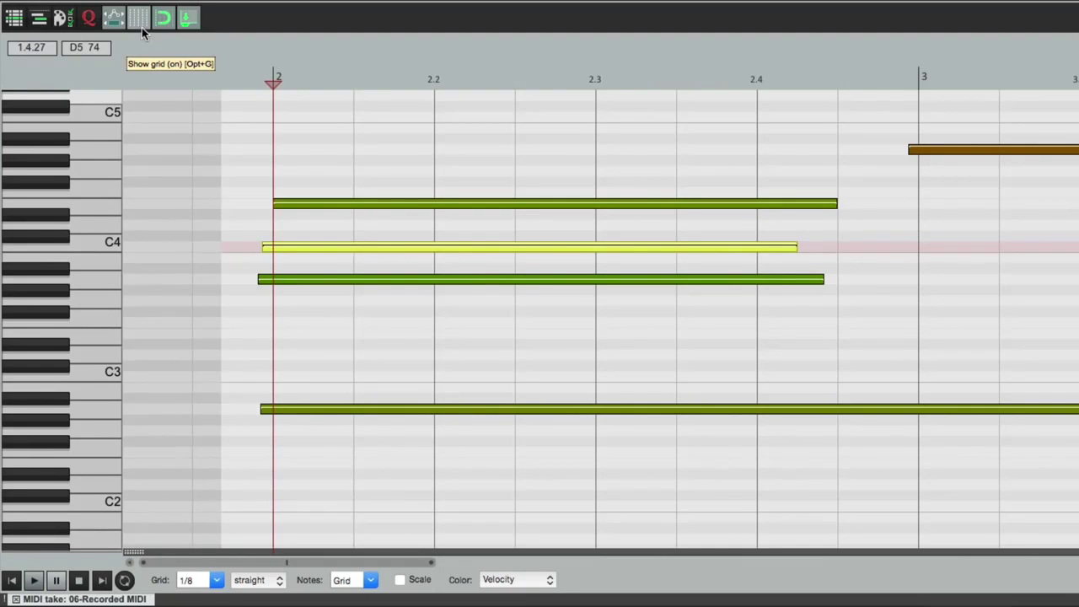
# Try piano roll grid divisions of 1/4 and 1, and return the grid to 1/8
pyautogui.click(219, 584)
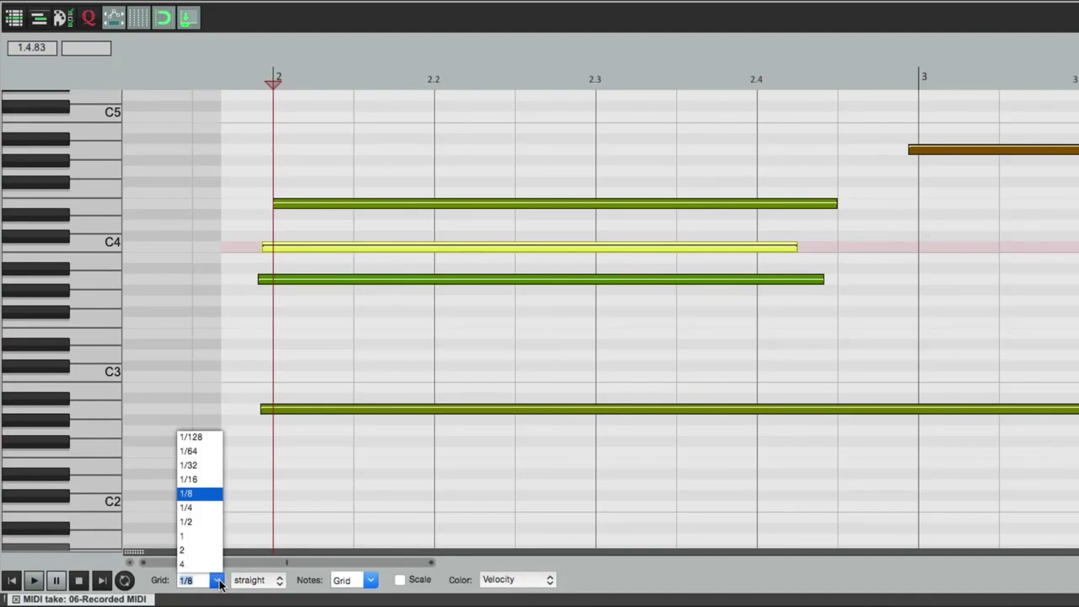
pyautogui.click(210, 509)
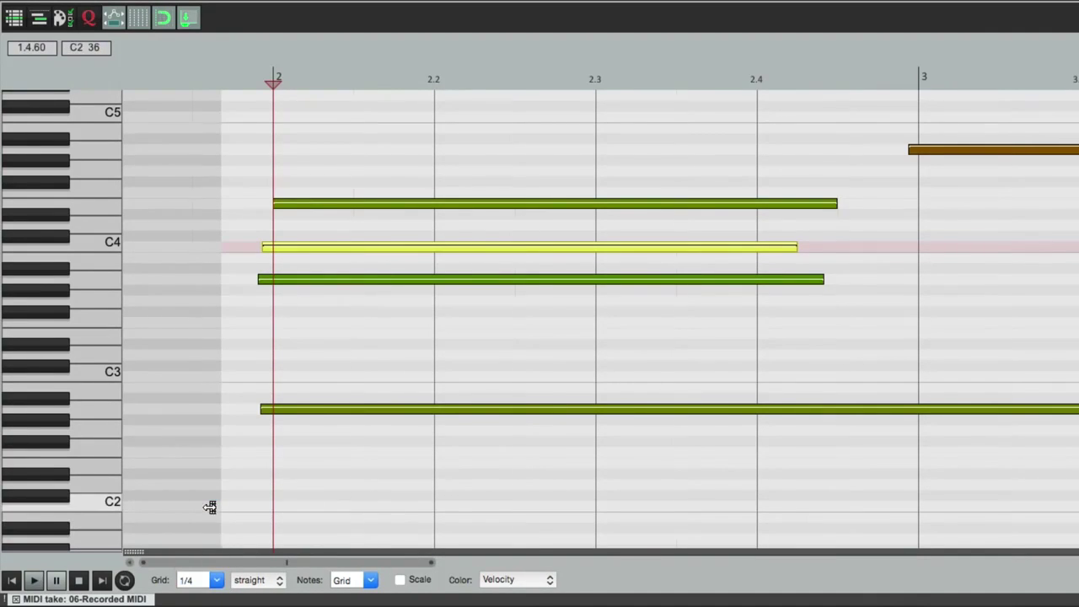
pyautogui.click(215, 580)
pyautogui.click(206, 535)
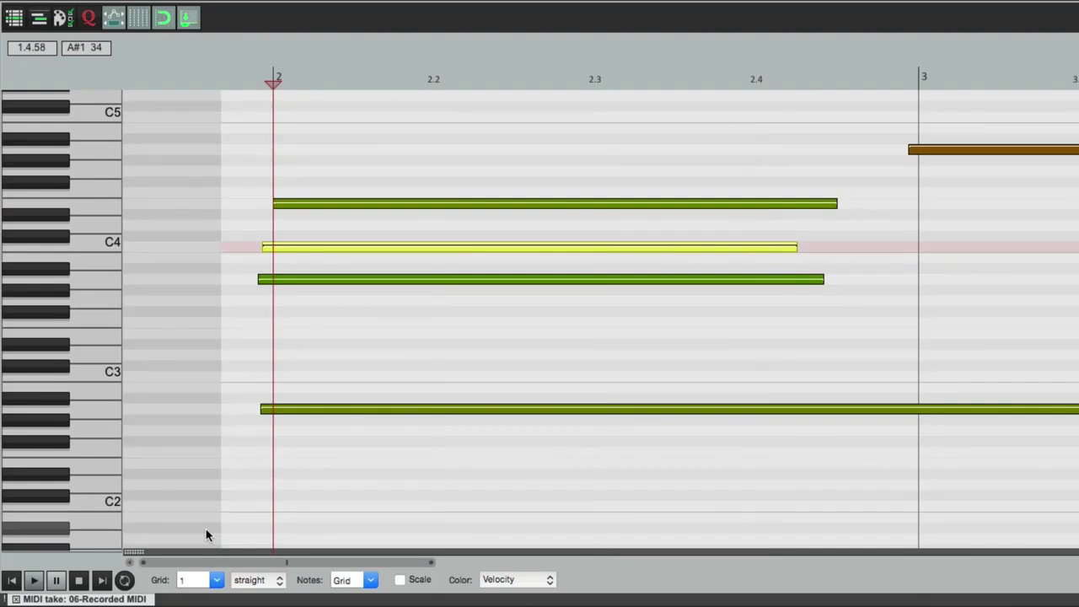
pyautogui.click(216, 580)
pyautogui.click(214, 495)
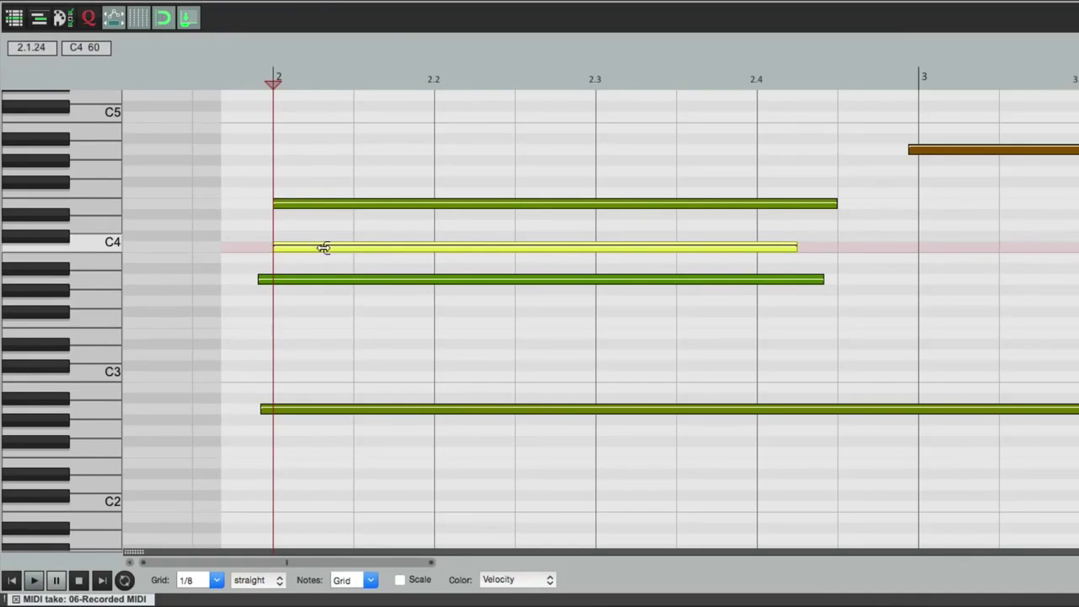
# Snap the starts of the opening chord's A3 note and its bass note to the bar 2 gridline
pyautogui.moveTo(261, 280)
pyautogui.mouseDown()
pyautogui.moveTo(312, 282)
pyautogui.moveTo(274, 282)
pyautogui.mouseUp()
pyautogui.moveTo(260, 407); pyautogui.dragTo(301, 414)
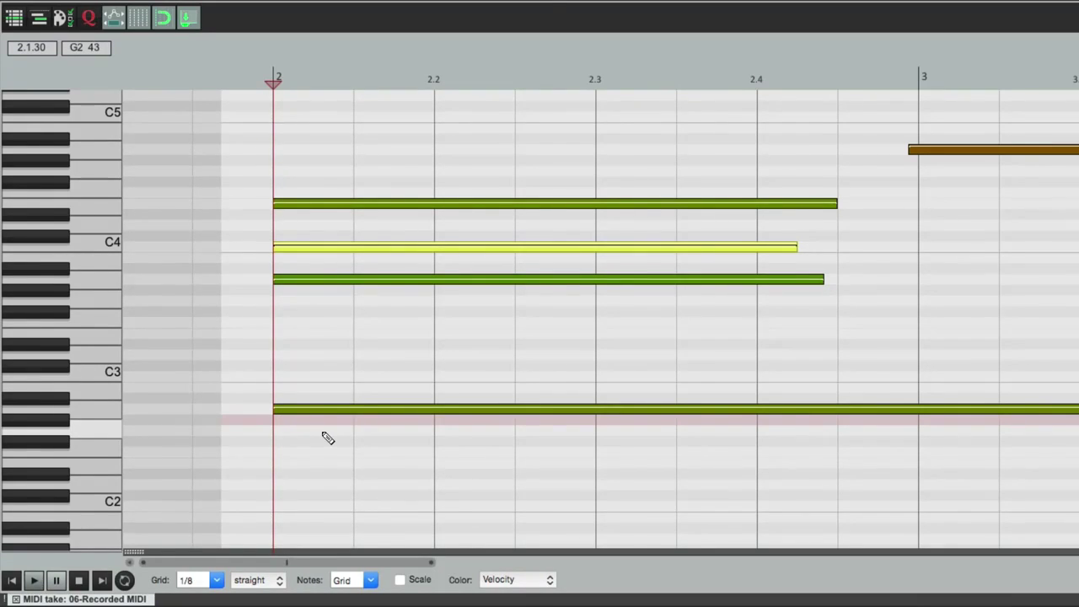
# Open the quantize settings for the recorded notes and switch them to Manual
pyautogui.scroll(-5, 497, 333)
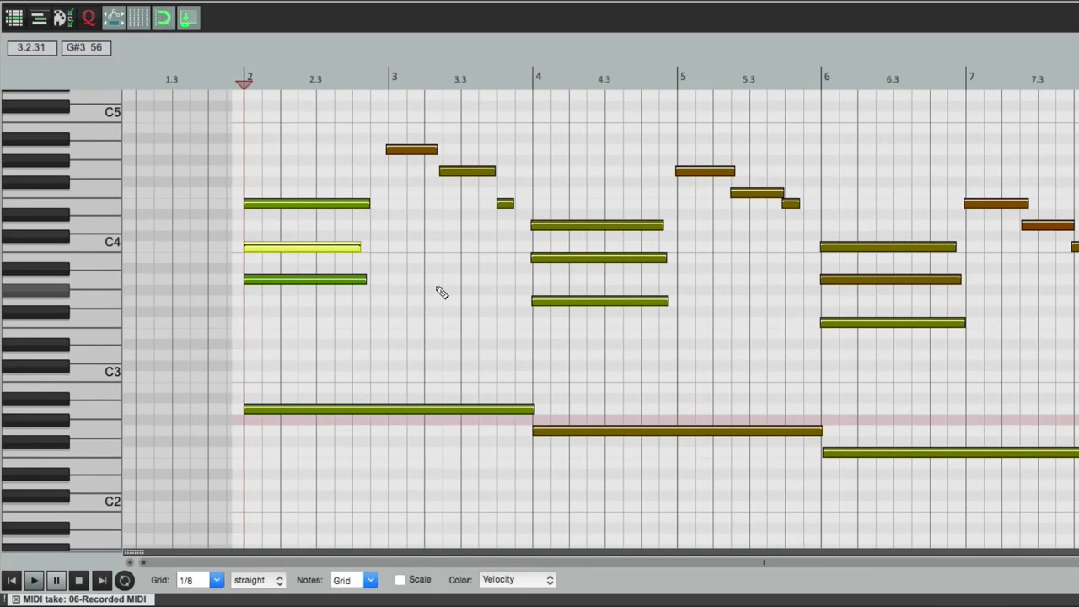
pyautogui.click(89, 18)
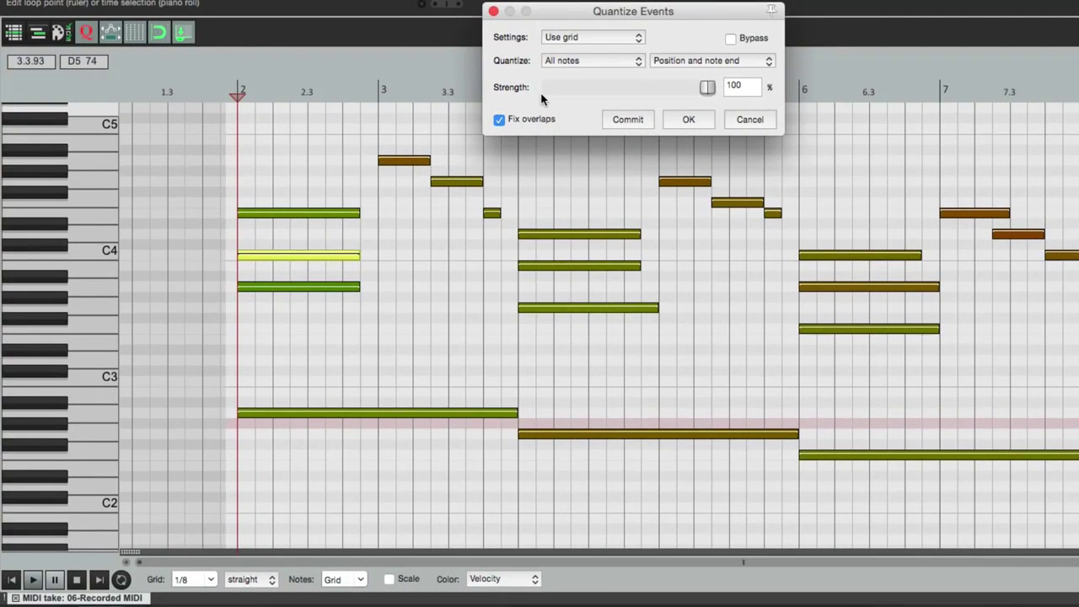
pyautogui.click(494, 11)
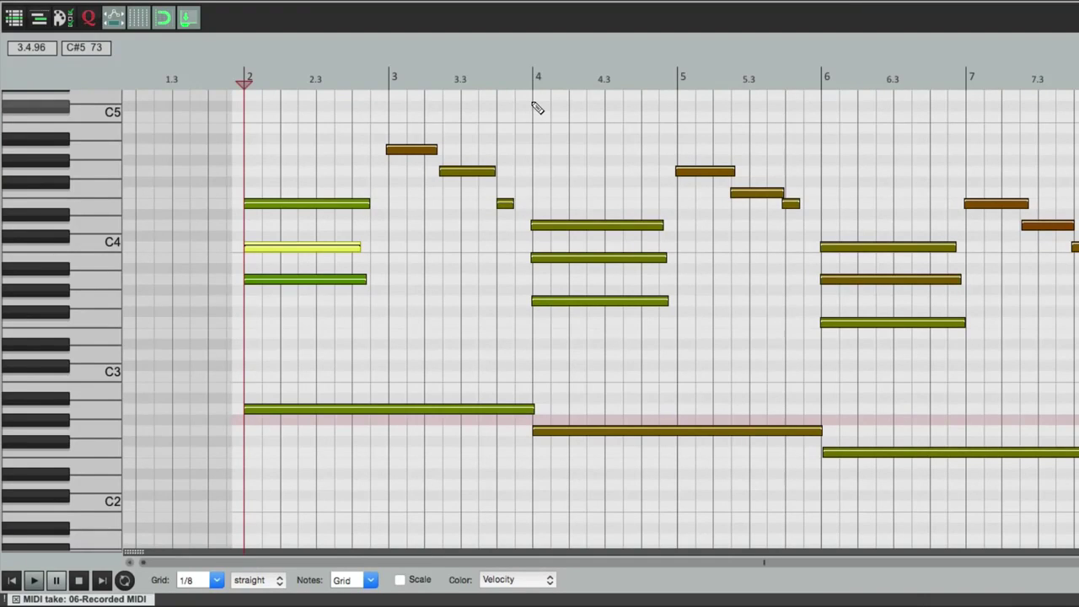
pyautogui.press('q')
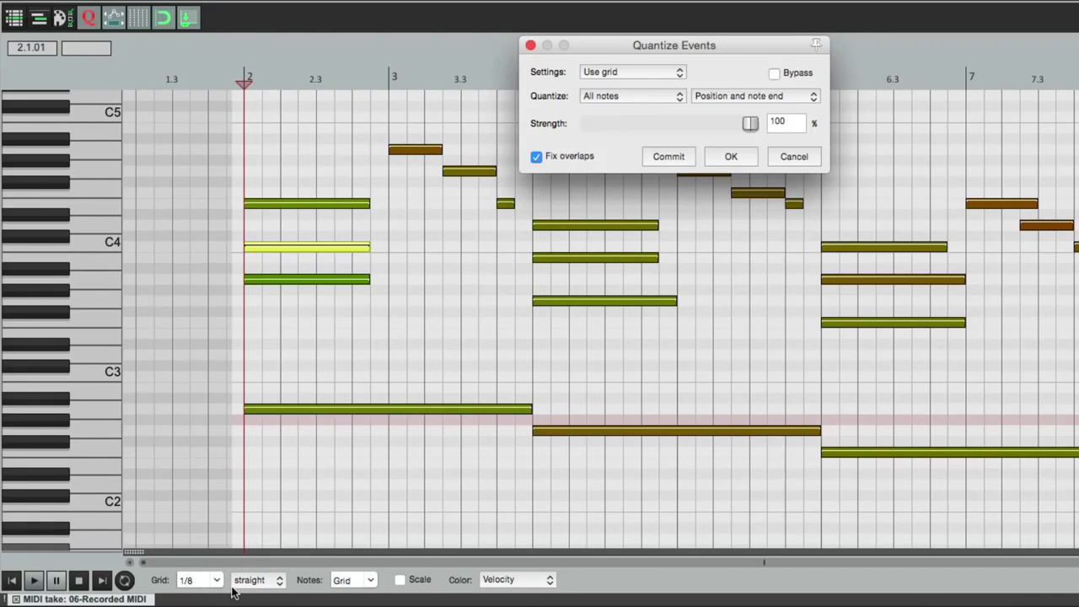
pyautogui.click(657, 66)
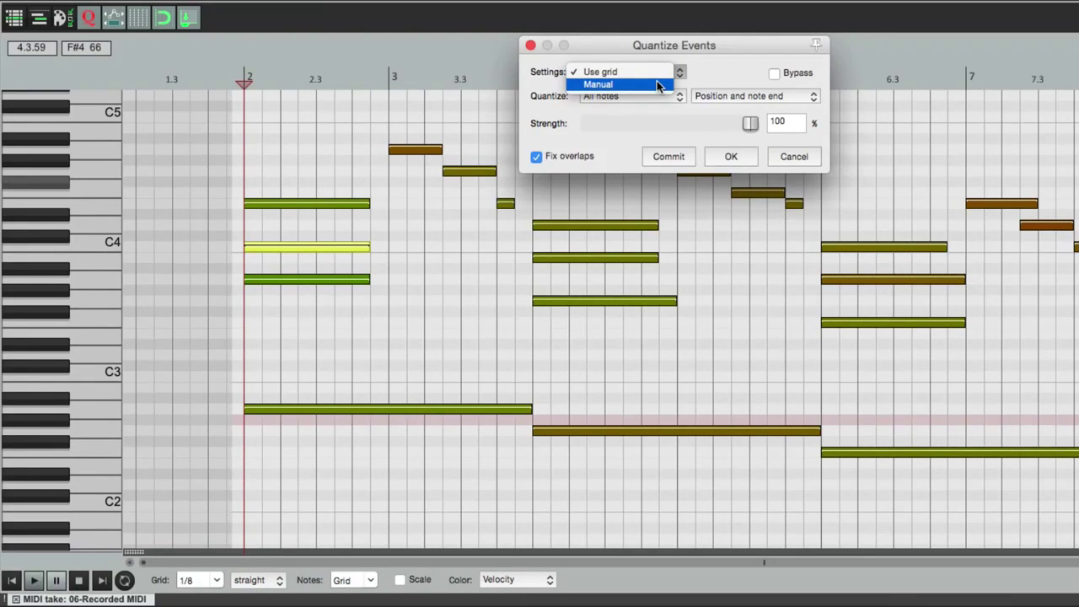
pyautogui.click(656, 82)
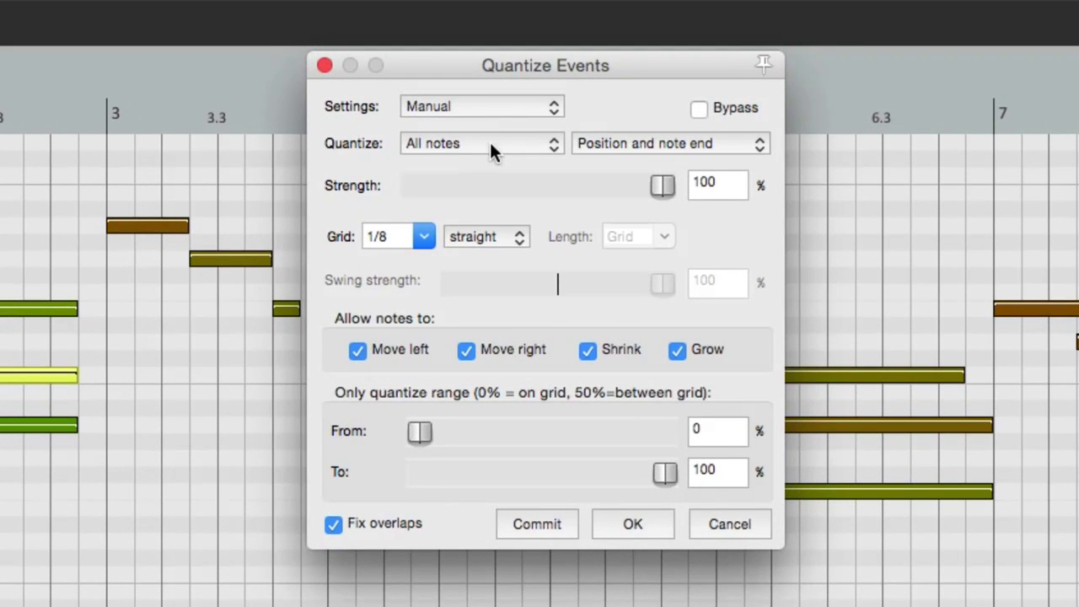
# Check which notes can be quantized, try quantizing by Position only, and return to Position and note end
pyautogui.click(490, 141)
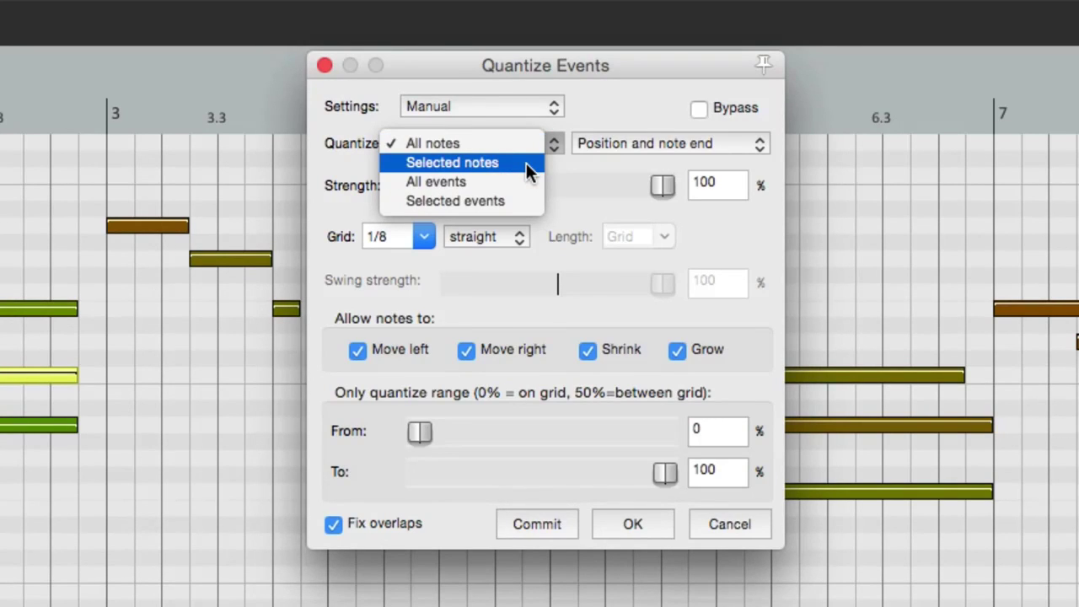
pyautogui.click(584, 156)
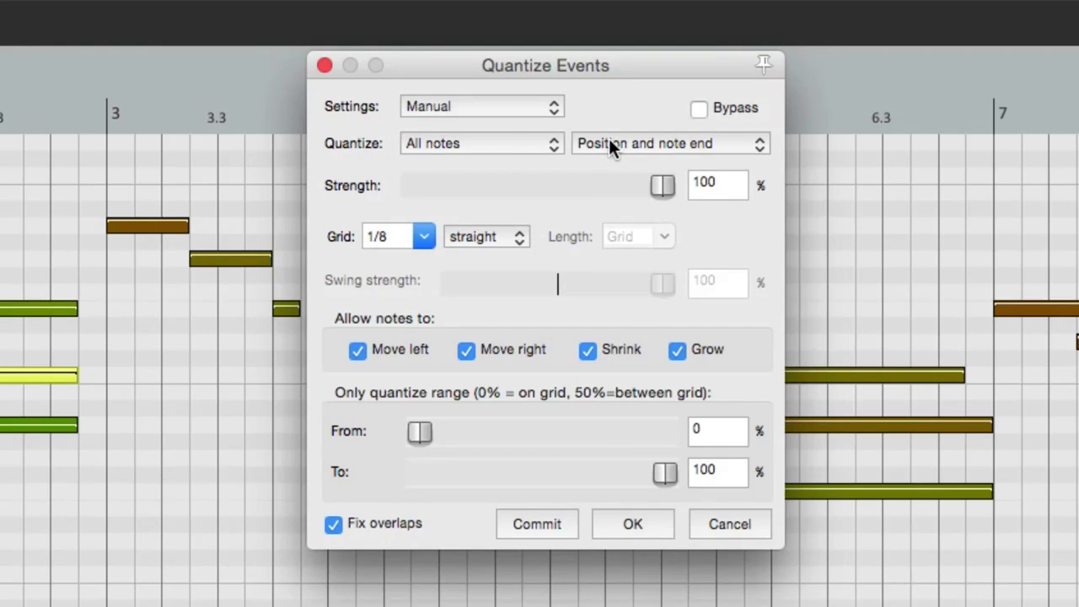
pyautogui.click(610, 145)
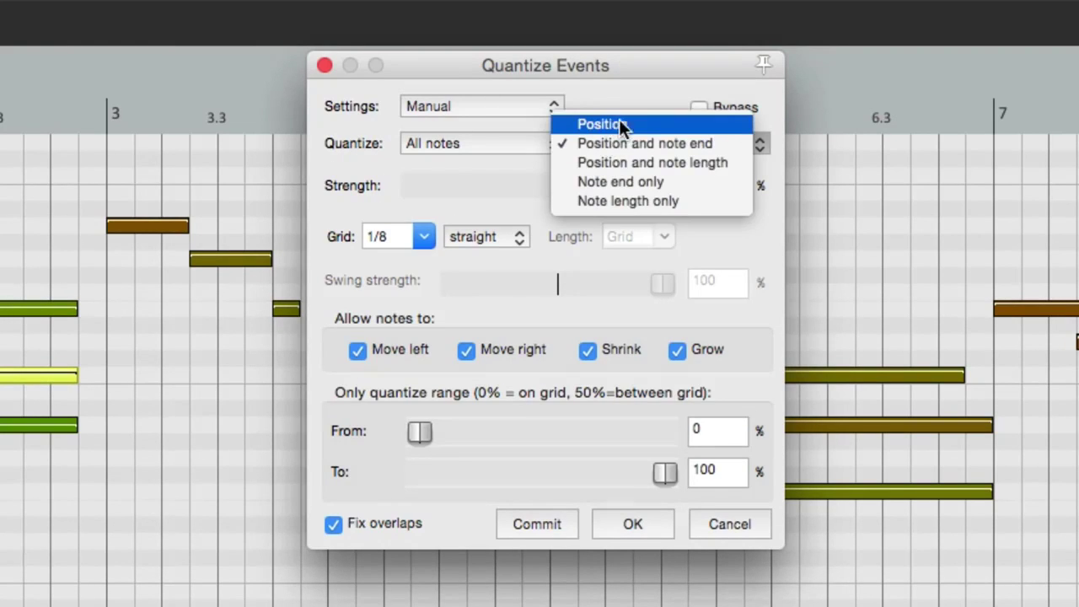
pyautogui.click(660, 126)
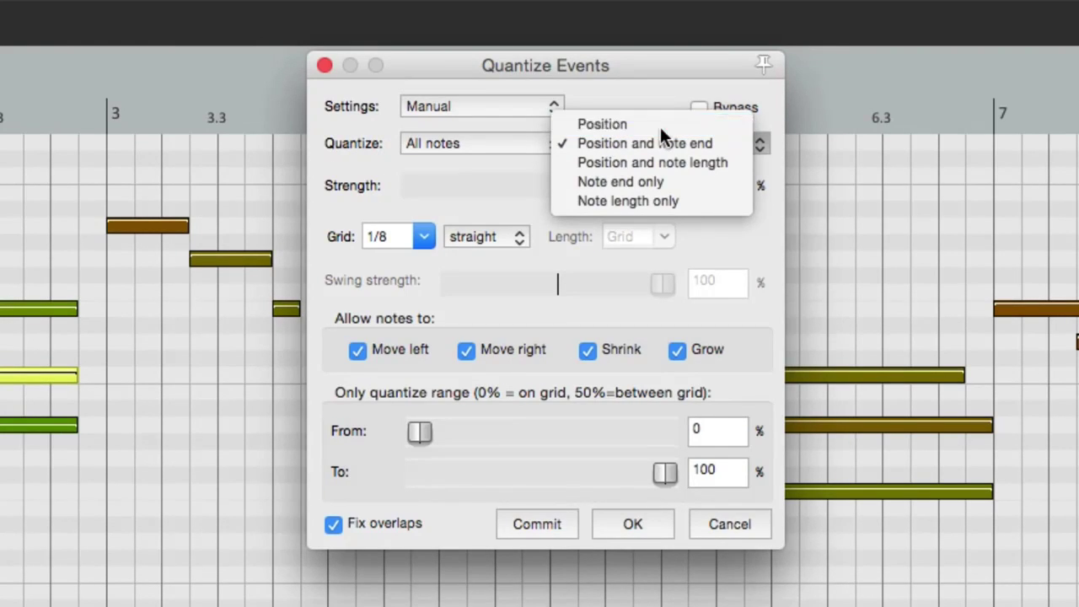
pyautogui.click(668, 143)
pyautogui.click(682, 162)
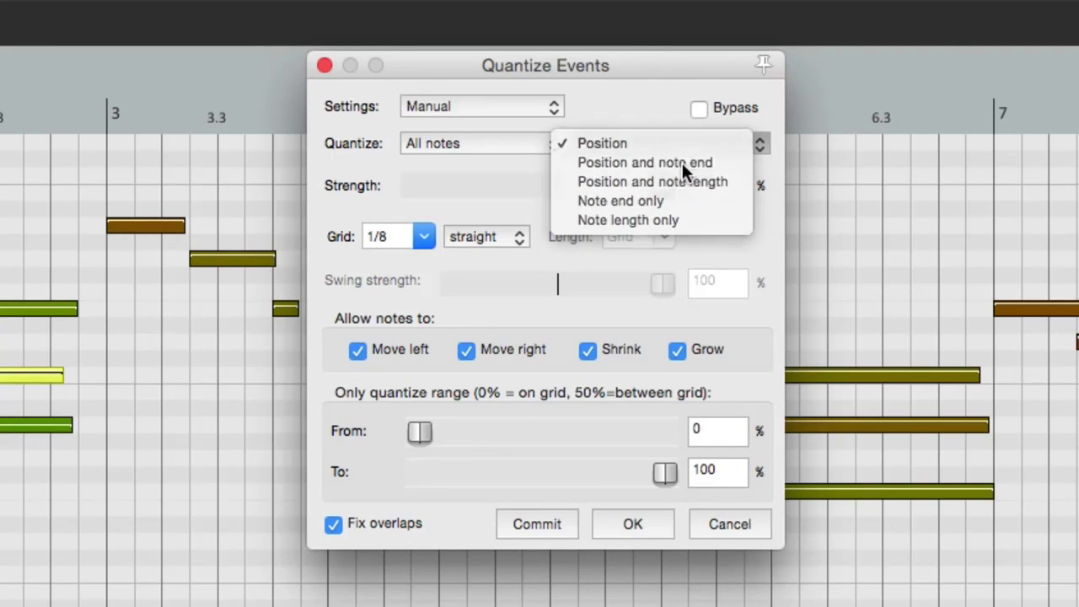
pyautogui.click(660, 145)
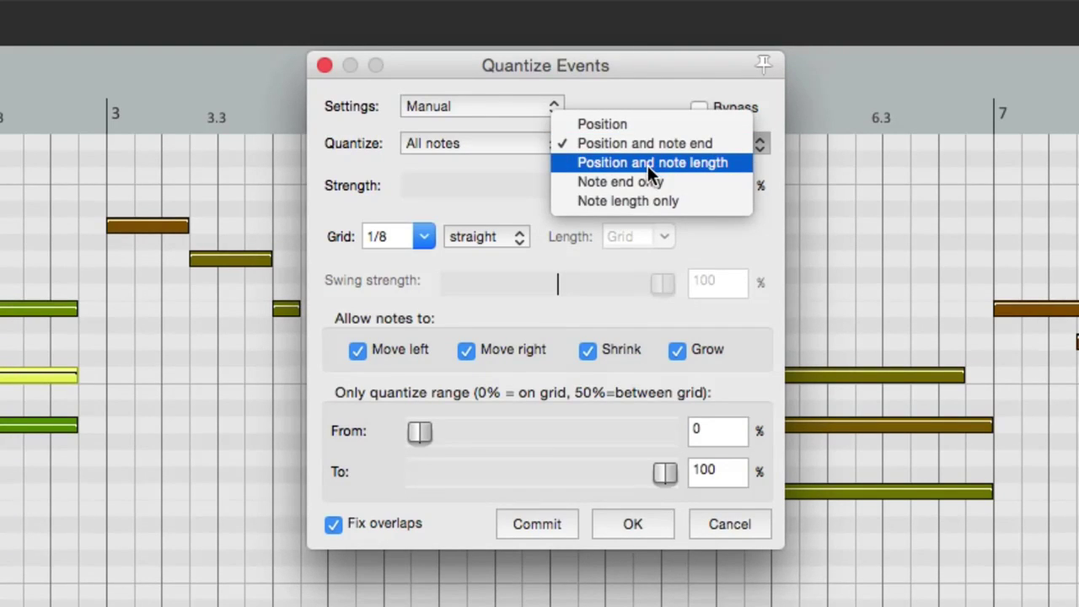
pyautogui.click(687, 147)
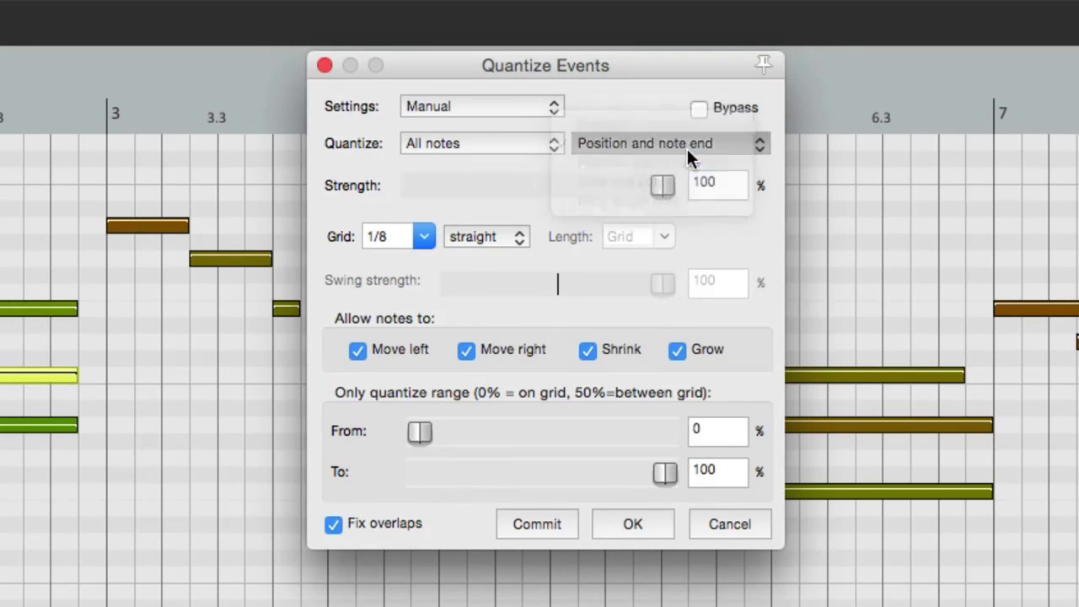
# Try quantize grid values of 1/16 and 1/4, and return the quantize grid to 1/8
pyautogui.click(423, 235)
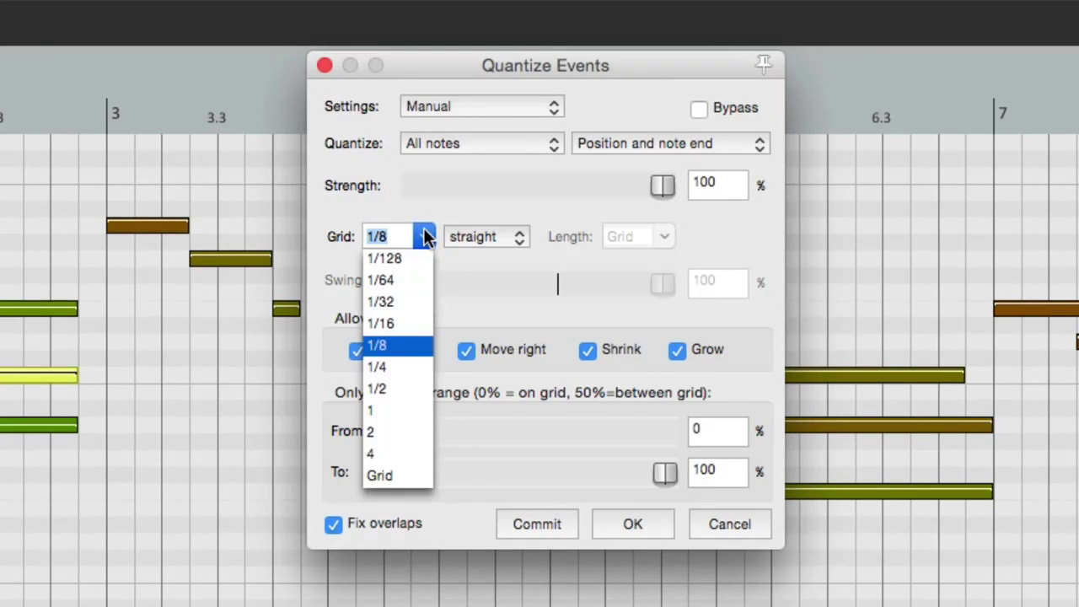
pyautogui.click(415, 325)
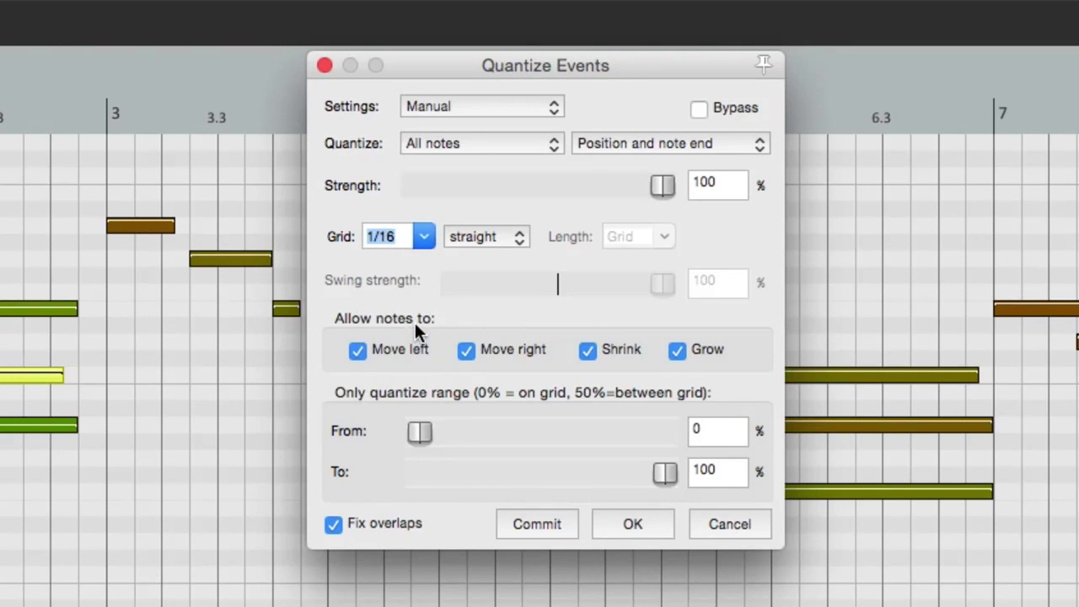
pyautogui.click(422, 236)
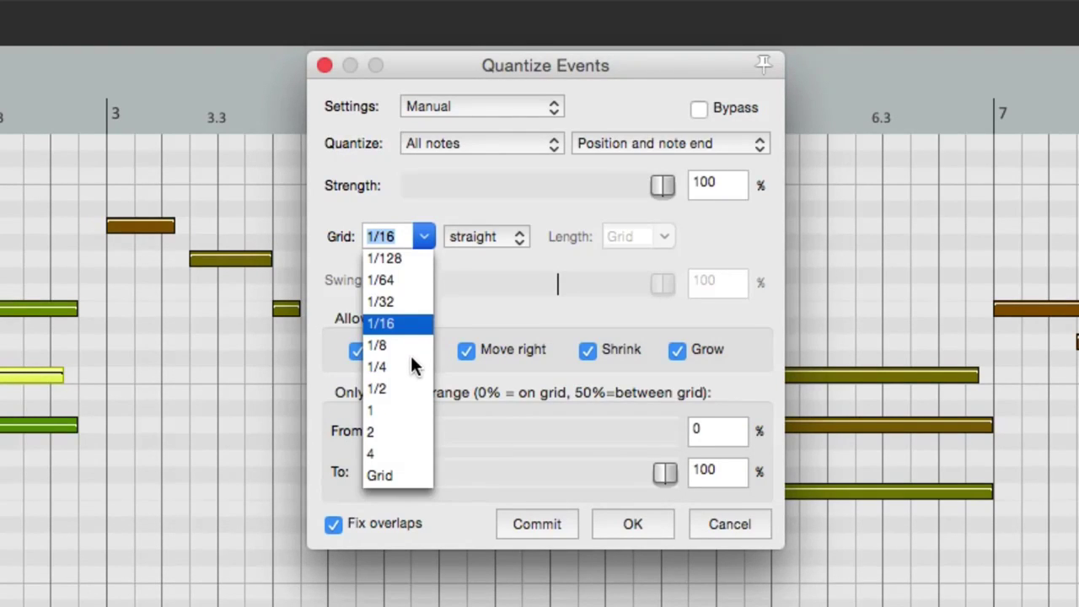
pyautogui.click(414, 367)
pyautogui.click(426, 236)
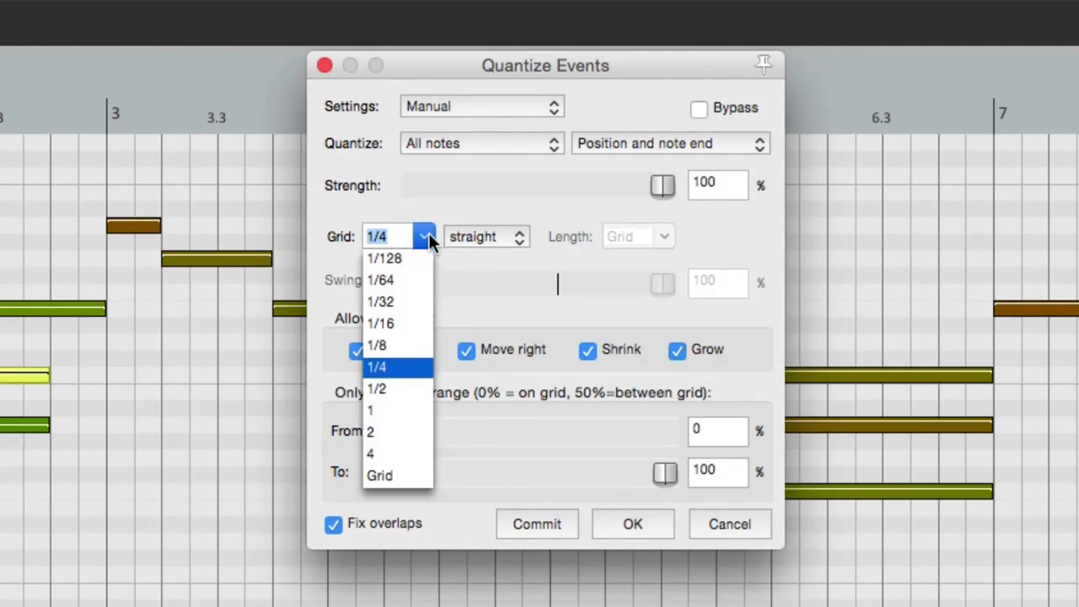
pyautogui.click(414, 347)
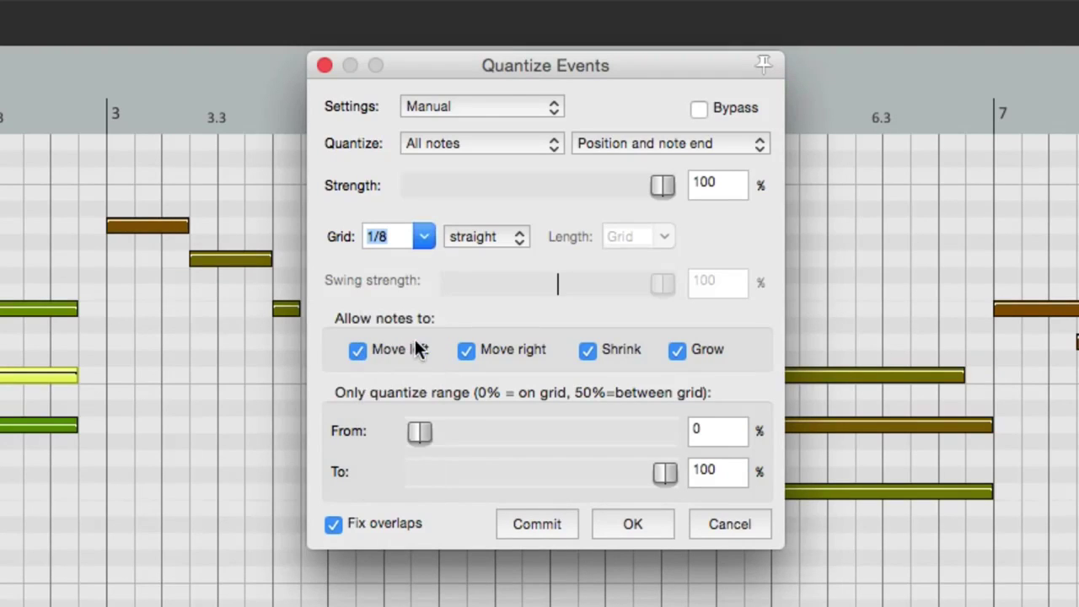
pyautogui.click(508, 234)
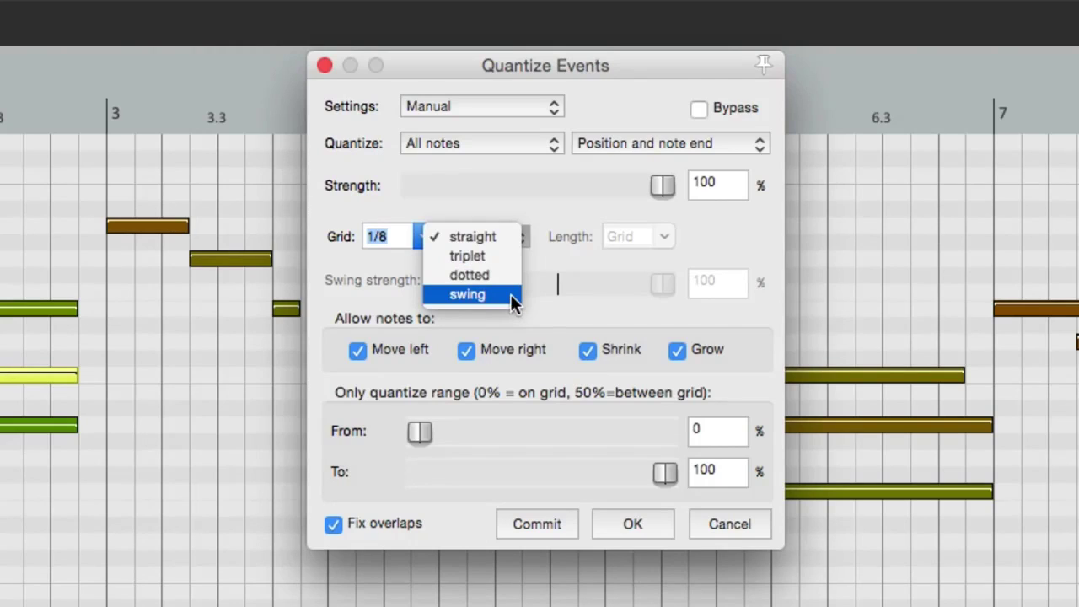
pyautogui.click(561, 255)
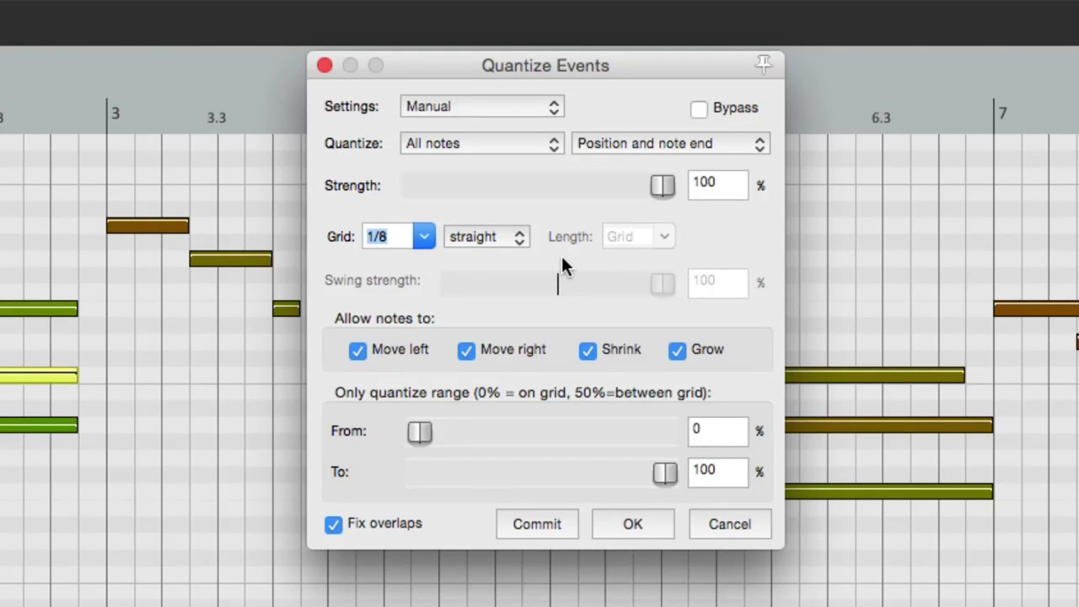
pyautogui.click(507, 240)
# Try quantize strengths of 0% and 50%, and restore the strength to 100%
pyautogui.moveTo(658, 185); pyautogui.dragTo(408, 194)
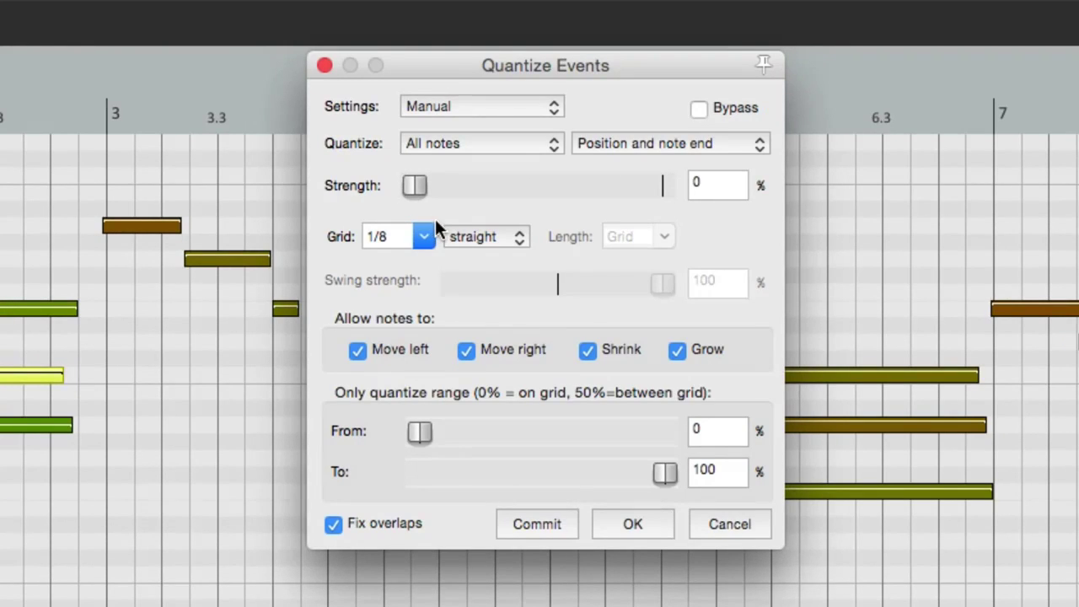
pyautogui.moveTo(409, 185); pyautogui.dragTo(531, 192)
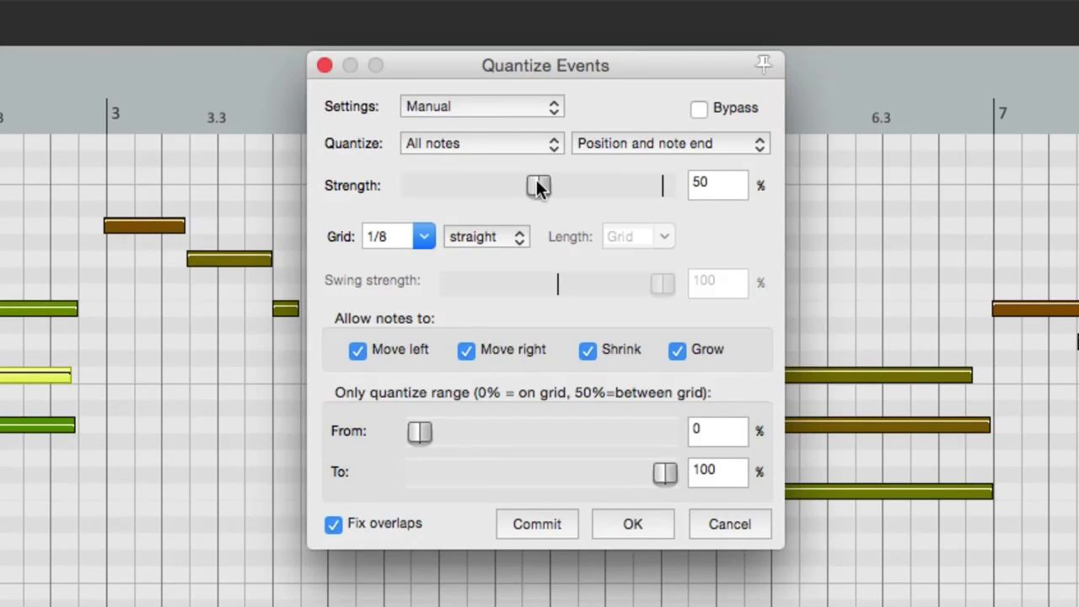
pyautogui.moveTo(536, 185); pyautogui.dragTo(670, 183)
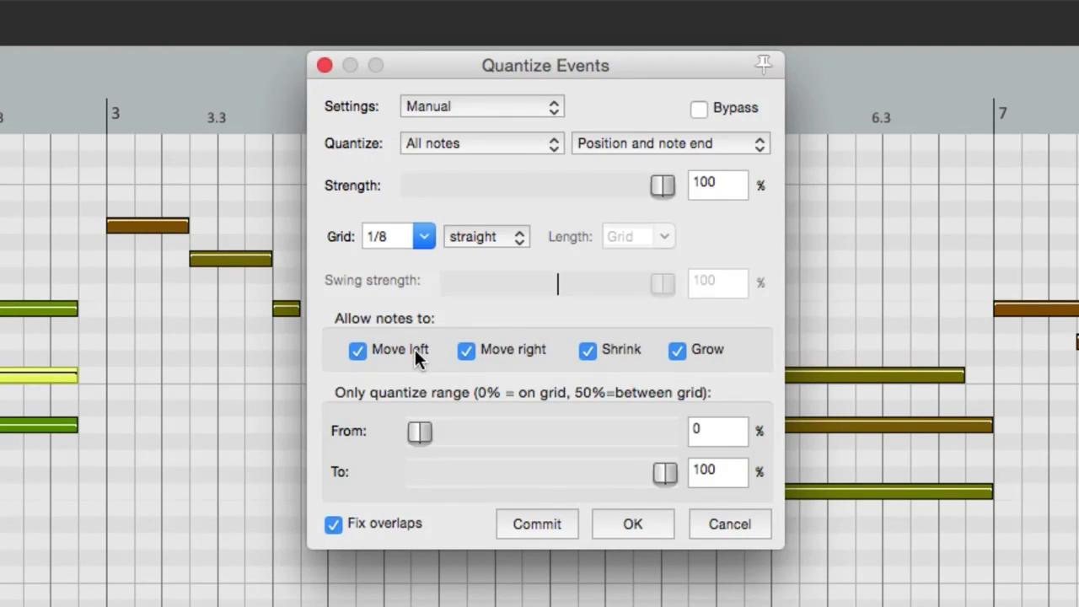
# Try disabling the Move left and Shrink allowances in the quantize settings, and re-enable each one
pyautogui.click(358, 350)
pyautogui.click(359, 351)
pyautogui.click(584, 352)
pyautogui.click(585, 351)
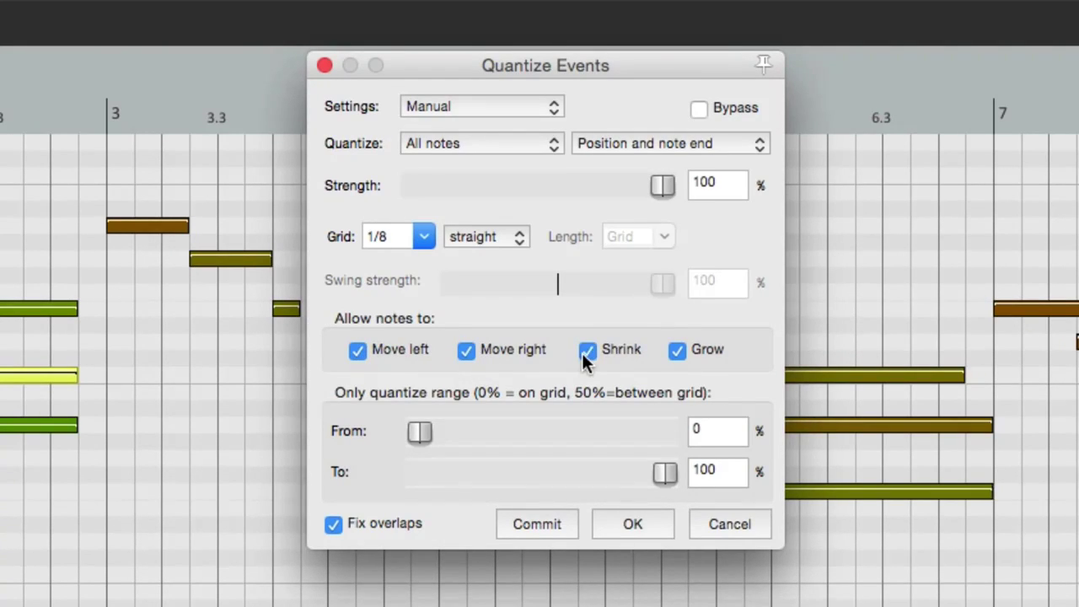
pyautogui.click(667, 354)
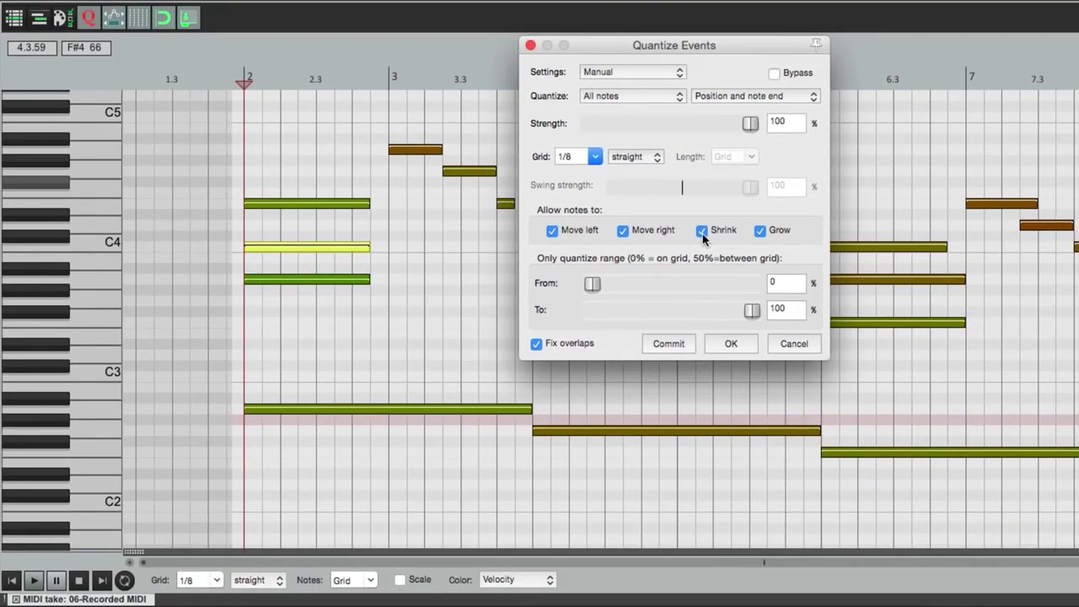
# Compare the notes at 0% quantize strength, restore the strength to 100%, and apply the quantization
pyautogui.moveTo(753, 126); pyautogui.dragTo(570, 149)
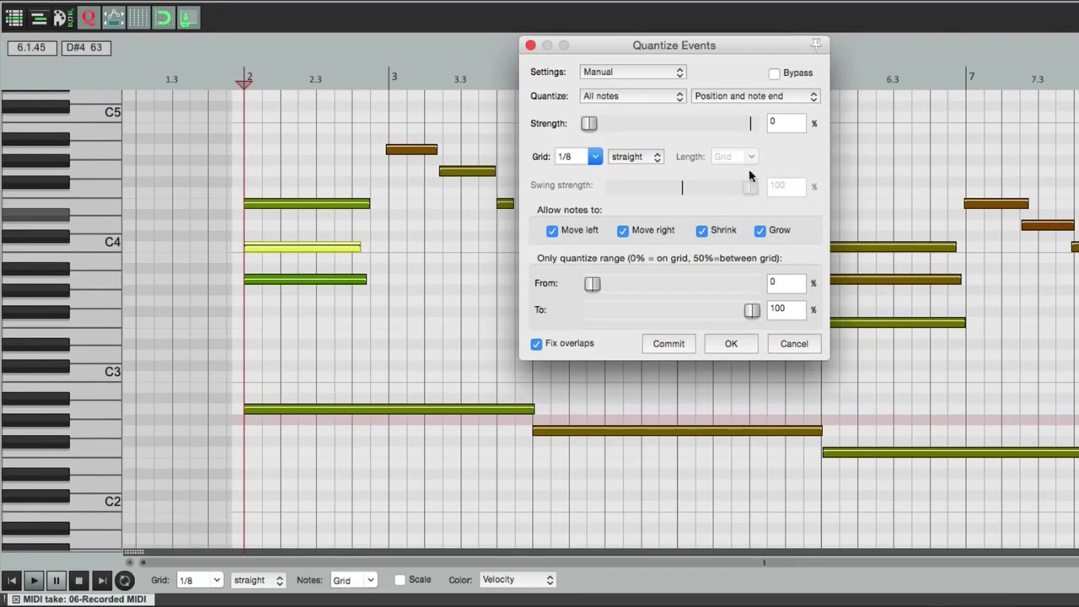
pyautogui.moveTo(593, 124); pyautogui.dragTo(772, 131)
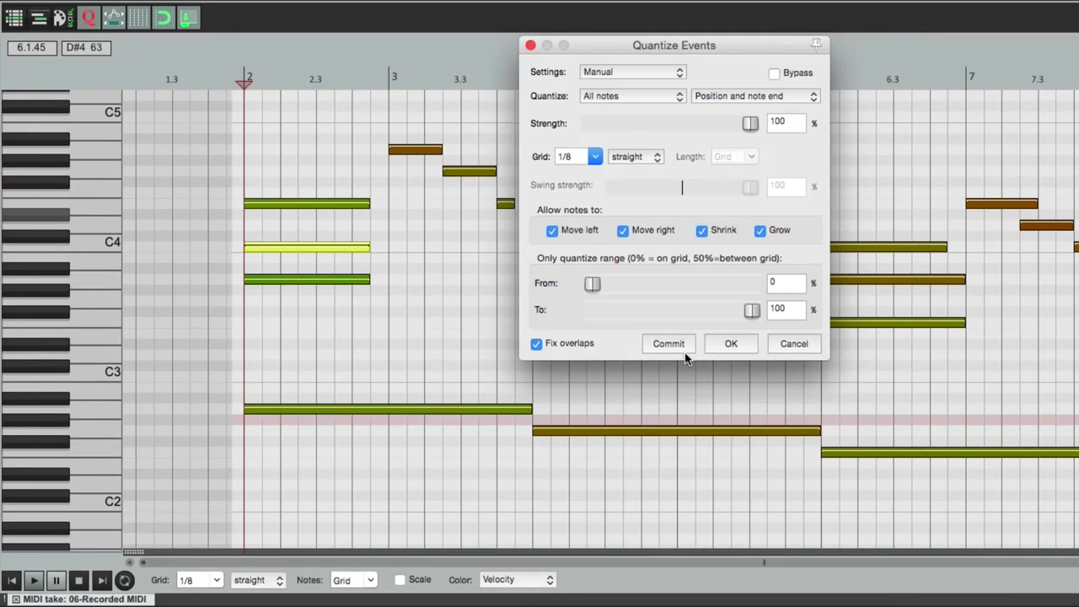
pyautogui.click(730, 344)
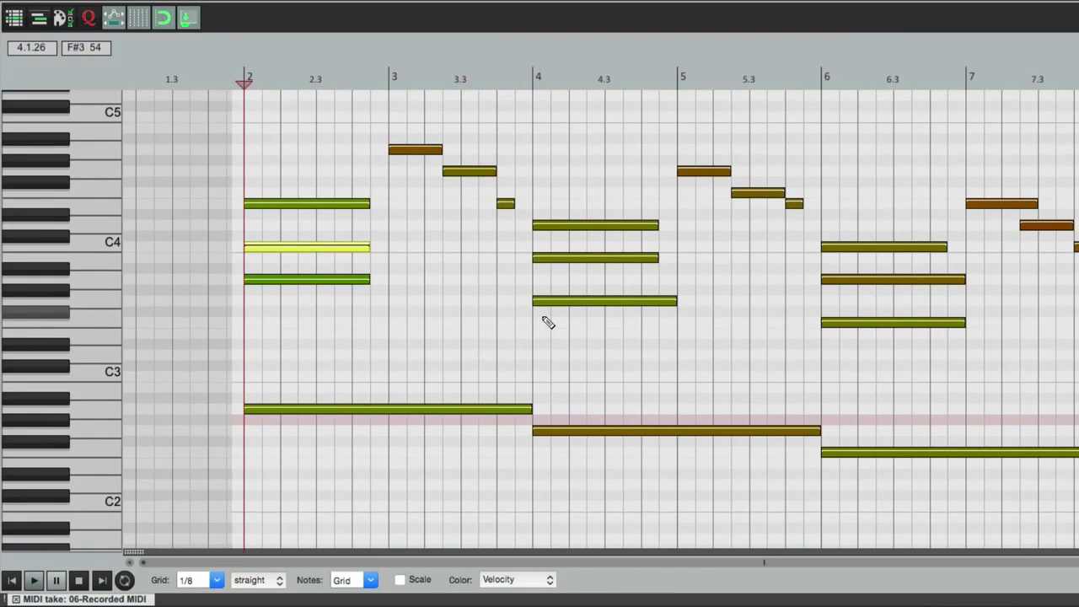
# Open the quantize settings again, keep the 1/8 grid and 100% strength for all notes, and apply them
pyautogui.hotkey('ctrl', 'q')
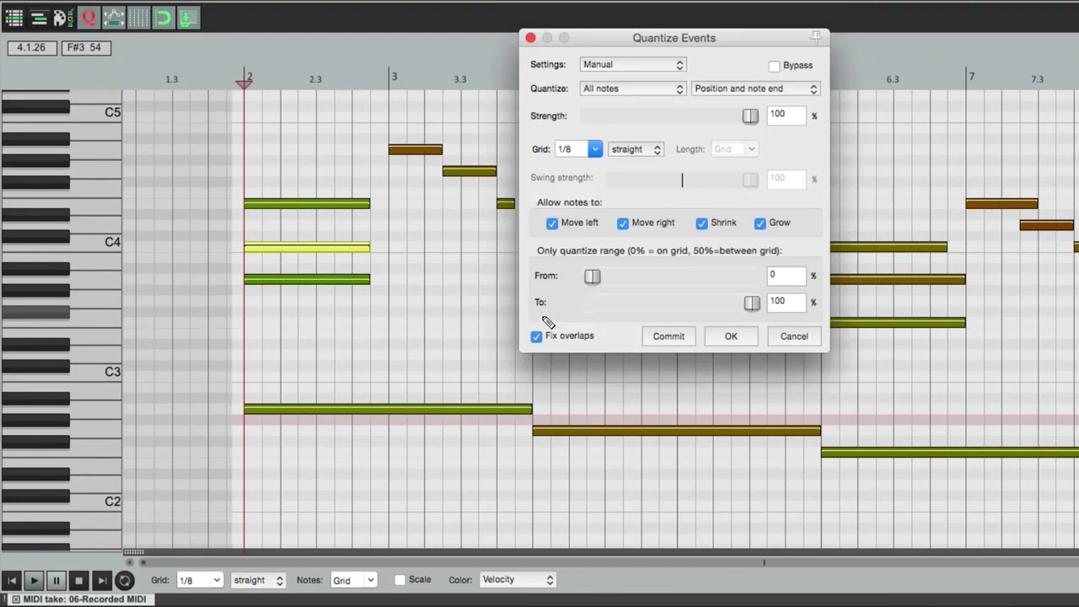
pyautogui.moveTo(750, 115)
pyautogui.mouseDown()
pyautogui.moveTo(587, 130)
pyautogui.moveTo(643, 119)
pyautogui.moveTo(763, 127)
pyautogui.mouseUp()
pyautogui.click(718, 336)
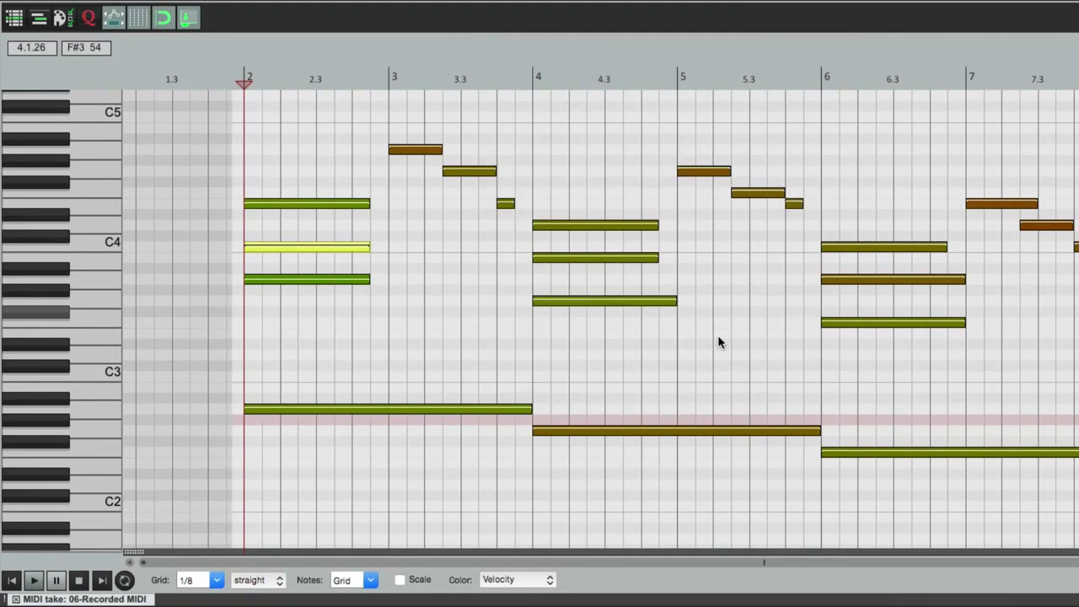
# Play back the quantized piano part from the start of measure 2 and stop it in the final chord
pyautogui.hscroll(2, 582, 330)
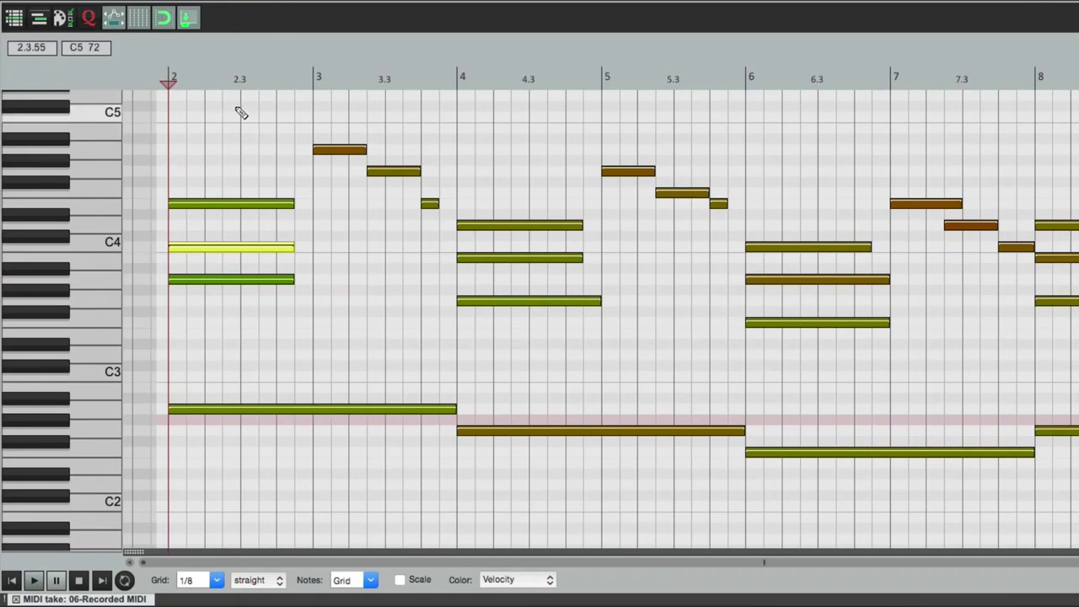
pyautogui.press('space')
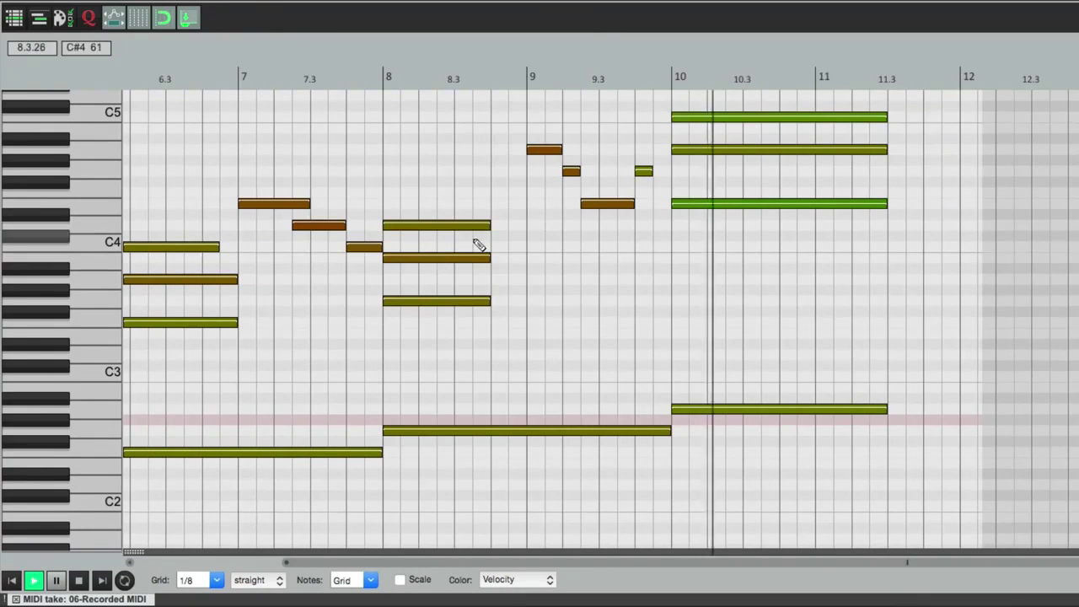
pyautogui.press('space')
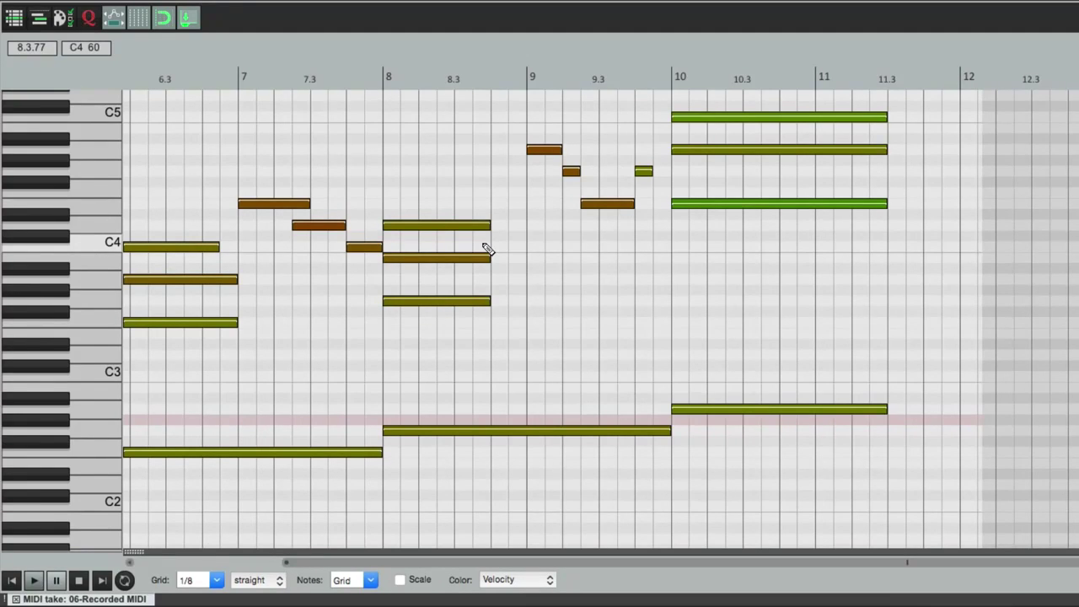
# Lengthen the chords at measures 6 and 8 to fill two measures, and extend the last melody notes of measures 5 and 9 to the barline
pyautogui.moveTo(487, 212); pyautogui.dragTo(671, 305)
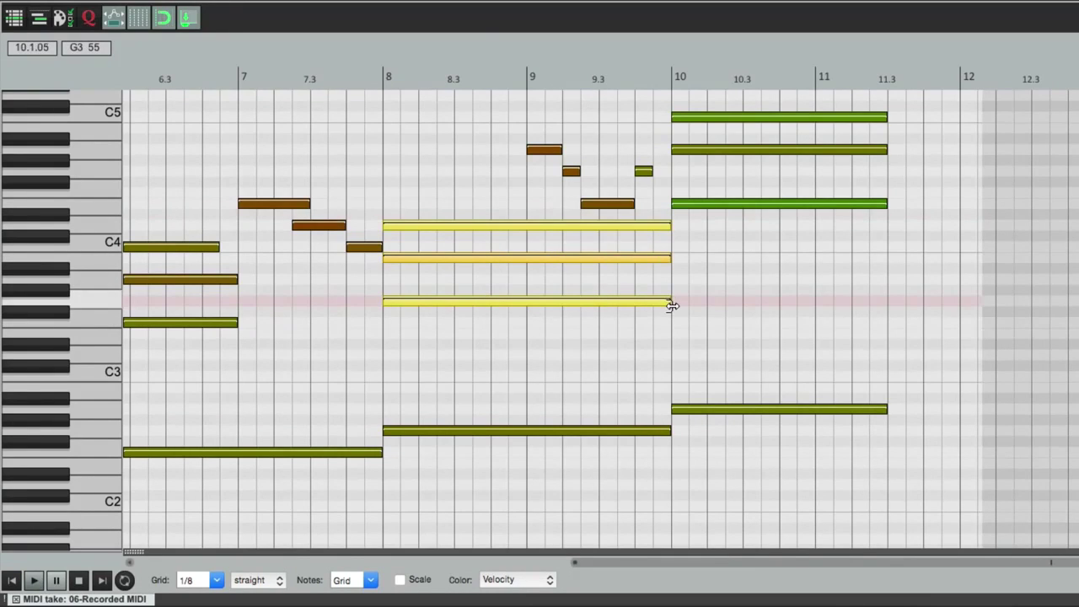
pyautogui.moveTo(647, 172); pyautogui.dragTo(662, 176)
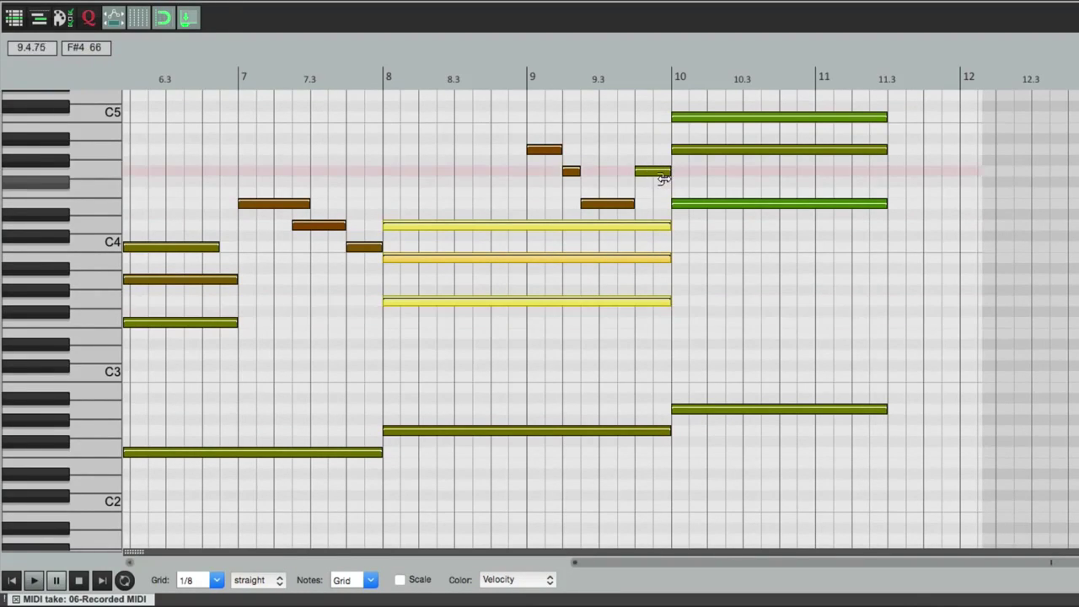
pyautogui.hscroll(-1, 637, 274)
pyautogui.hscroll(-5, 638, 273)
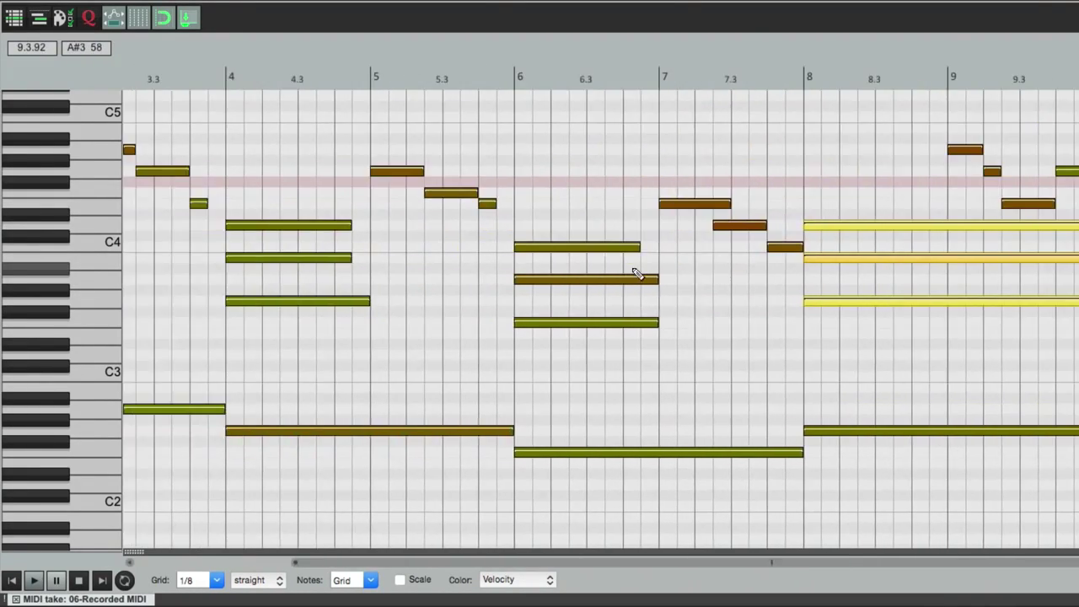
pyautogui.moveTo(610, 238); pyautogui.dragTo(779, 337)
pyautogui.click(778, 343)
# Lengthen the chords at measures 2 and 4 to fill two measures, and extend the last melody note of measure 3 to measure 4
pyautogui.hscroll(-3, 778, 342)
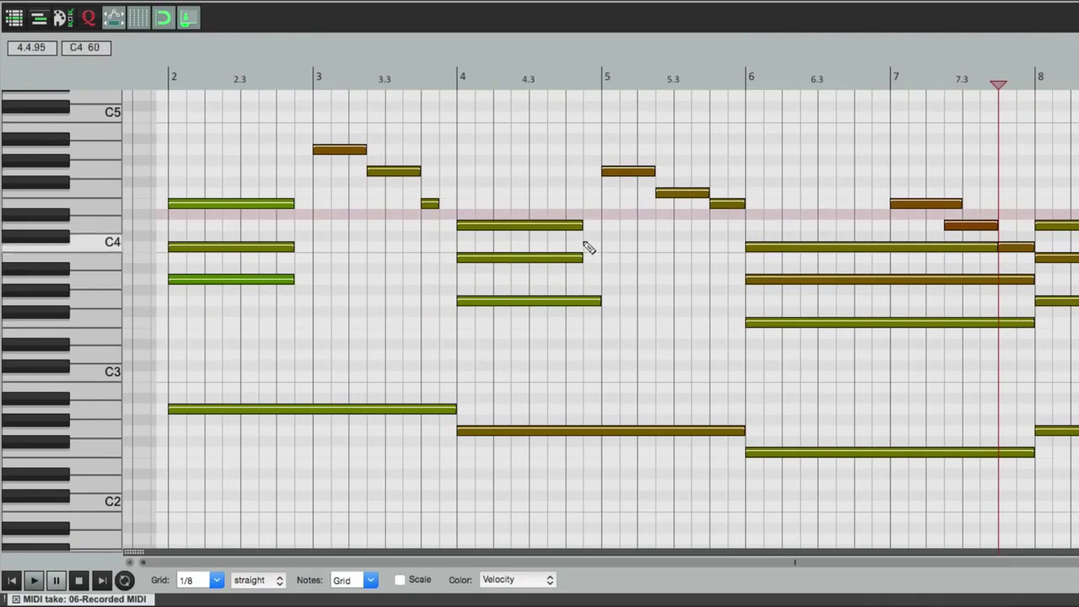
pyautogui.moveTo(559, 210); pyautogui.dragTo(736, 301)
pyautogui.moveTo(706, 221); pyautogui.dragTo(736, 233)
pyautogui.moveTo(437, 203); pyautogui.dragTo(456, 205)
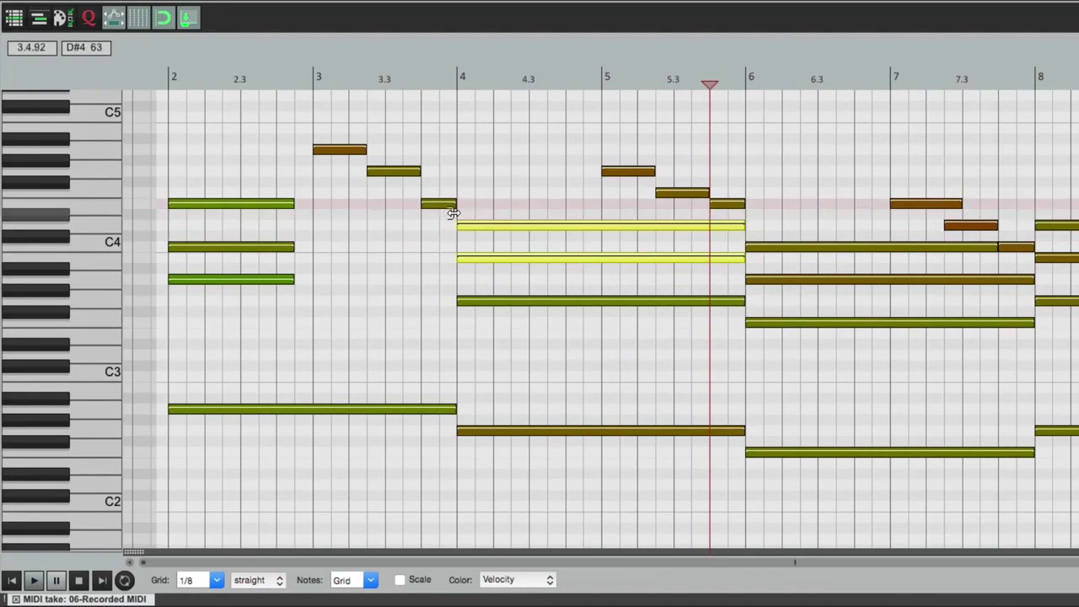
pyautogui.moveTo(293, 203); pyautogui.dragTo(420, 205)
pyautogui.moveTo(297, 287); pyautogui.dragTo(456, 246)
# Play back the part with the lengthened notes from just before measure 2
pyautogui.click(432, 318)
pyautogui.click(144, 73)
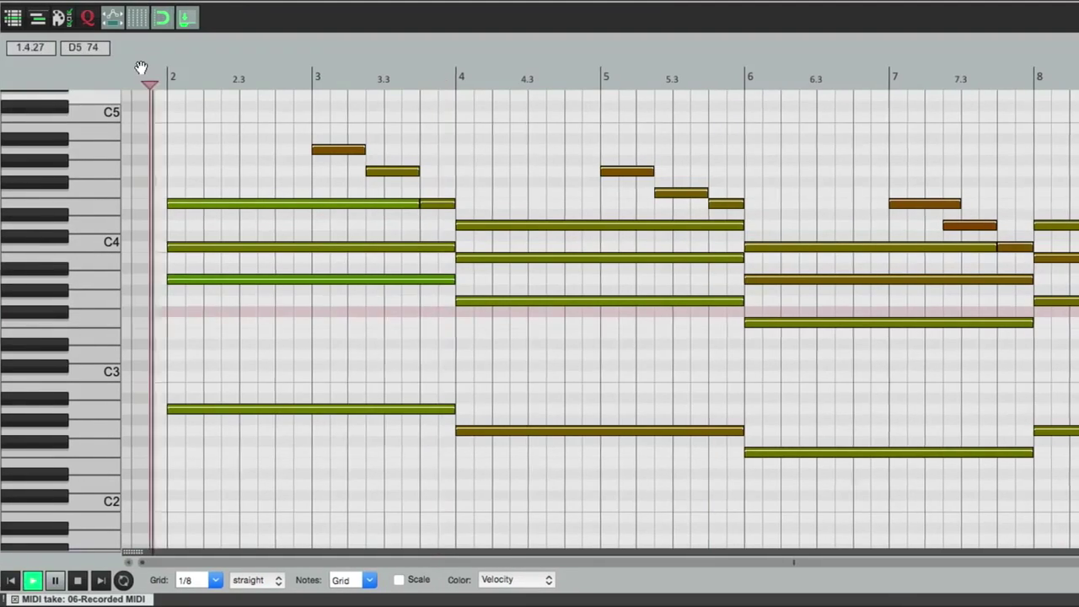
pyautogui.press('space')
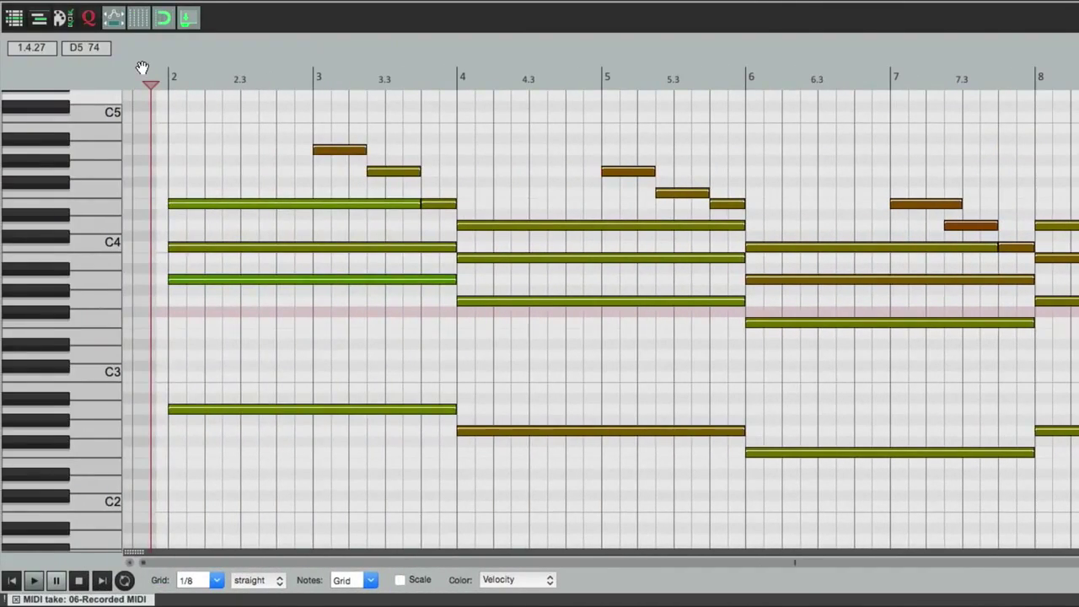
# Select the three melody notes in measure 3 and lower their velocities to 77, 67 and 64
pyautogui.moveTo(344, 129); pyautogui.dragTo(429, 177)
pyautogui.keyDown('shift'); pyautogui.click(438, 204); pyautogui.keyUp('shift')
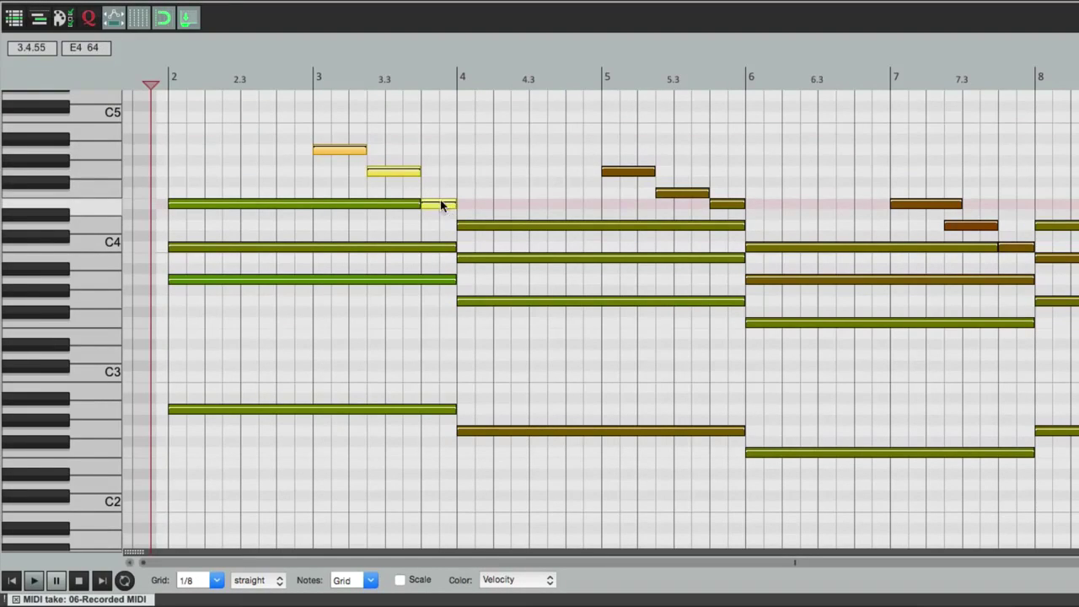
pyautogui.click(401, 173)
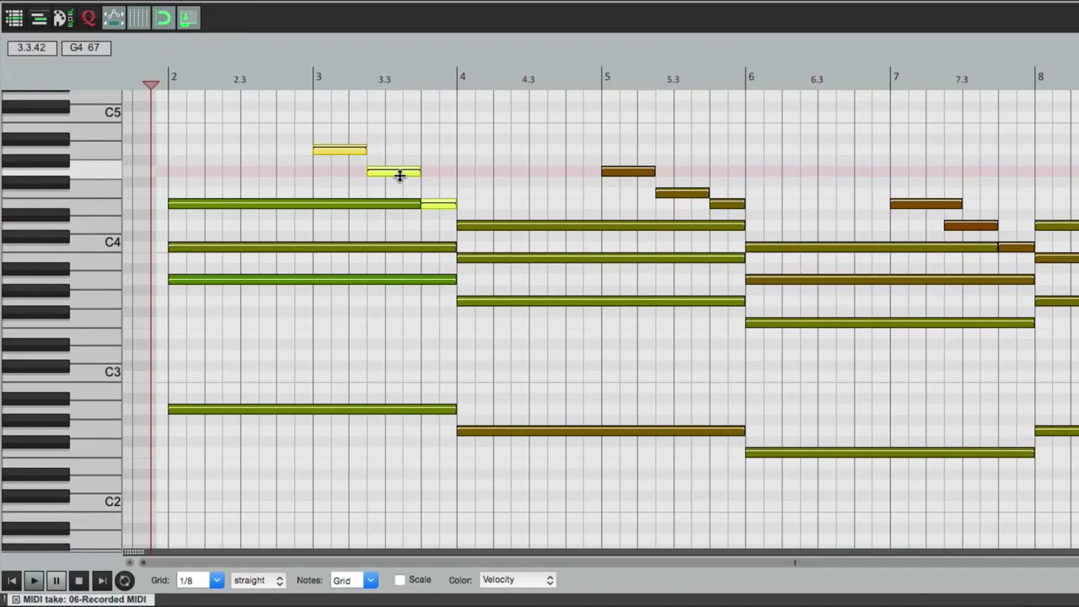
pyautogui.click(402, 175)
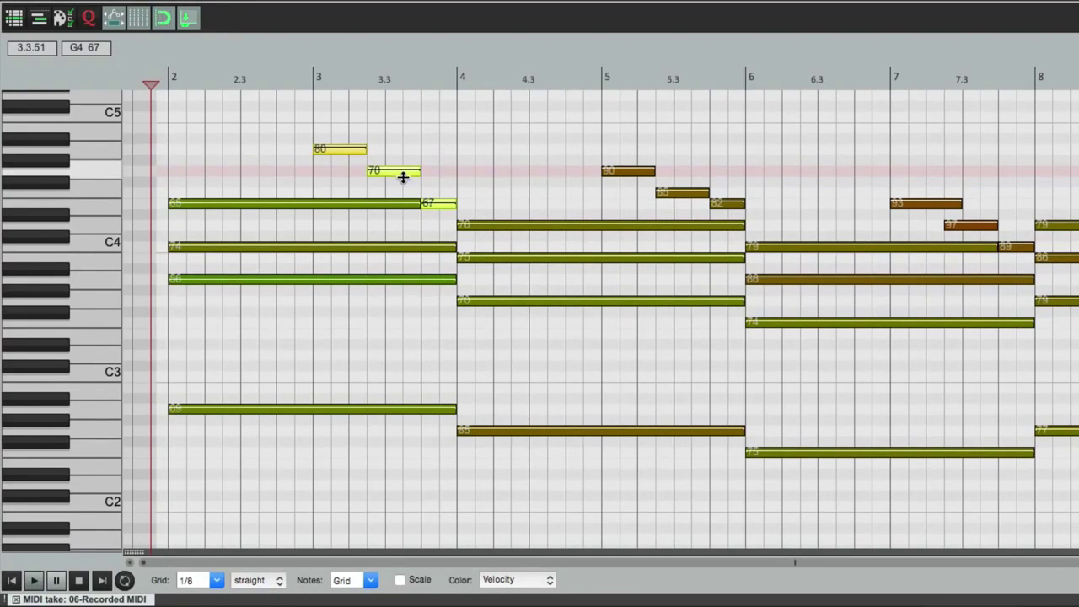
# Lower the melody velocities in measure 5 to 75, 70 and 67, and in measure 7 to 70, 74 and 66
pyautogui.moveTo(619, 151); pyautogui.dragTo(729, 212)
pyautogui.click(635, 174)
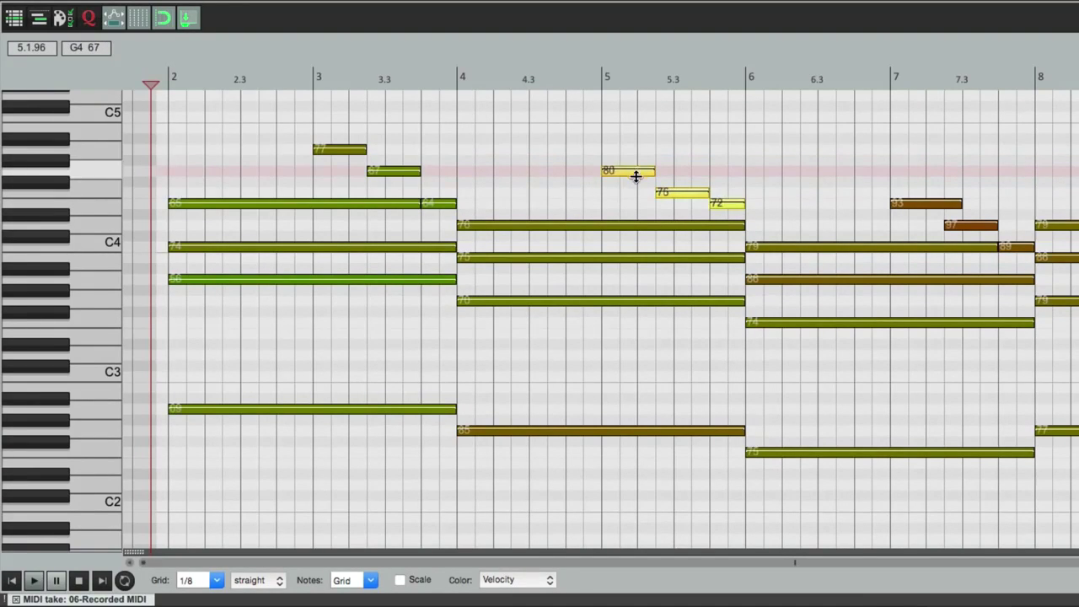
pyautogui.moveTo(636, 175); pyautogui.dragTo(718, 240)
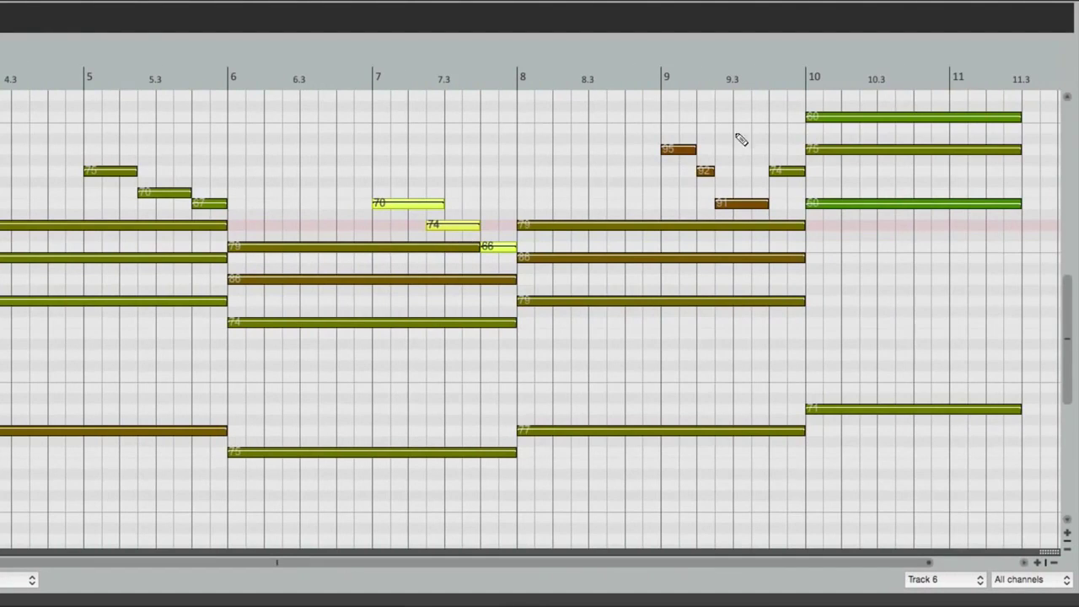
# Lower the velocities of the first three melody notes in measure 9, and play the part from just before measure 2
pyautogui.moveTo(684, 138); pyautogui.dragTo(740, 215)
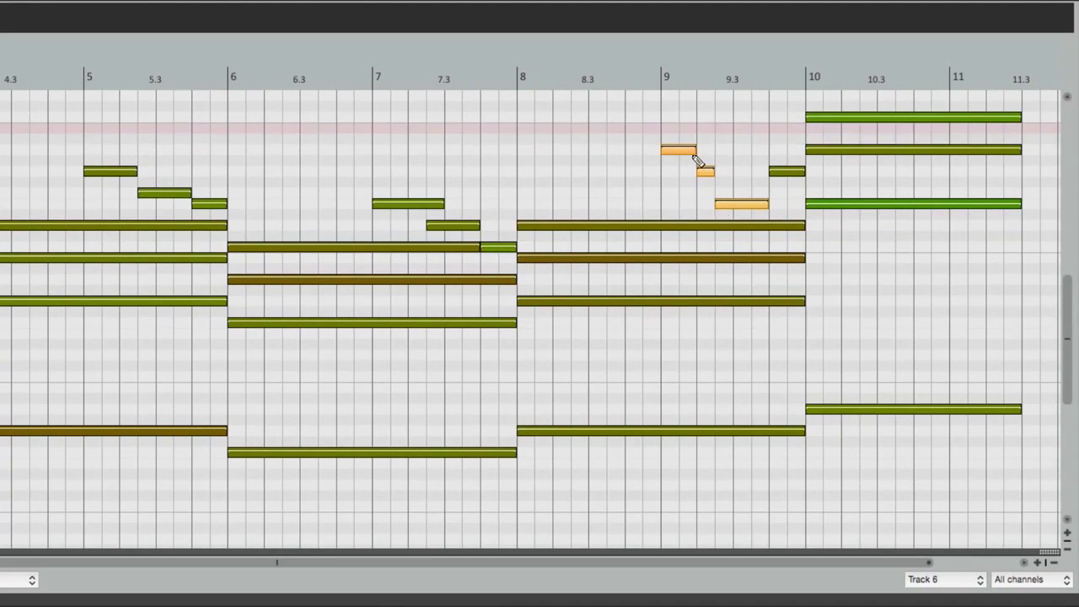
pyautogui.moveTo(687, 148); pyautogui.dragTo(687, 166)
pyautogui.click(644, 188)
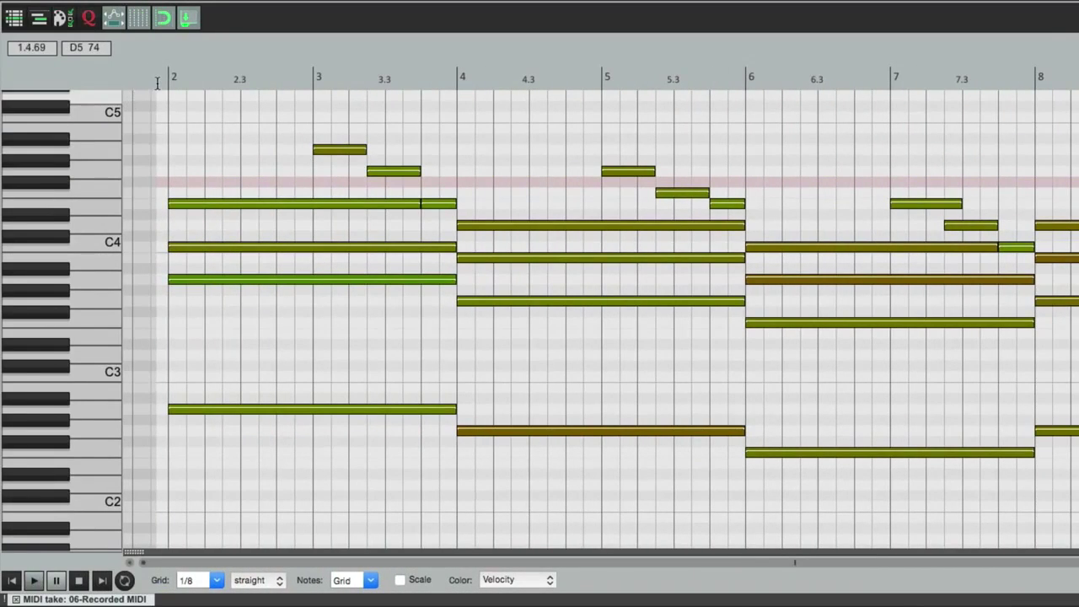
pyautogui.click(157, 82)
pyautogui.press('space')
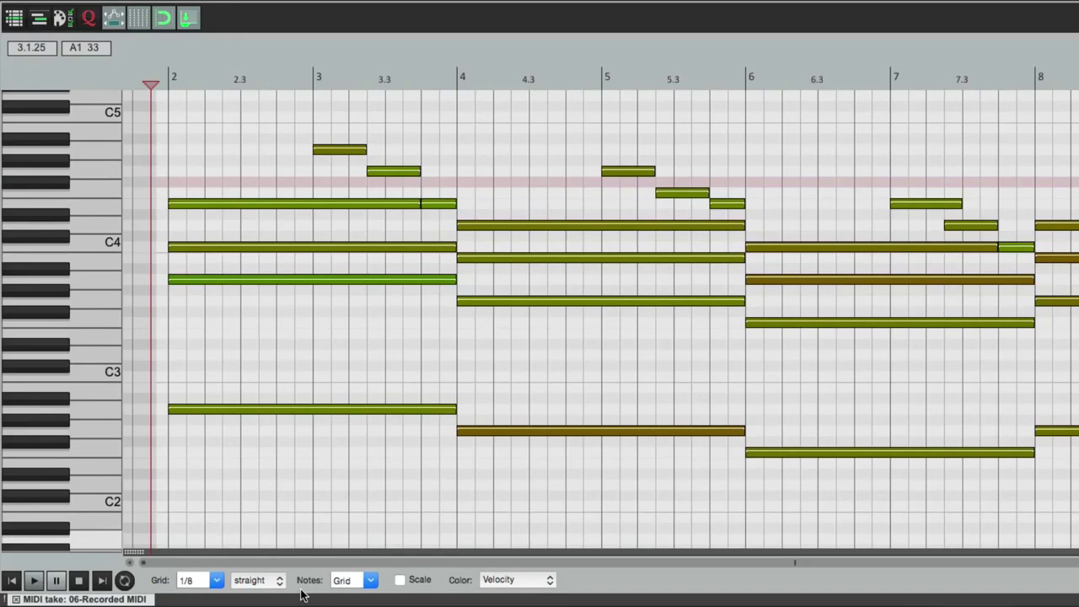
# Enable the scale for the piano roll and set it to A Natural minor
pyautogui.click(400, 580)
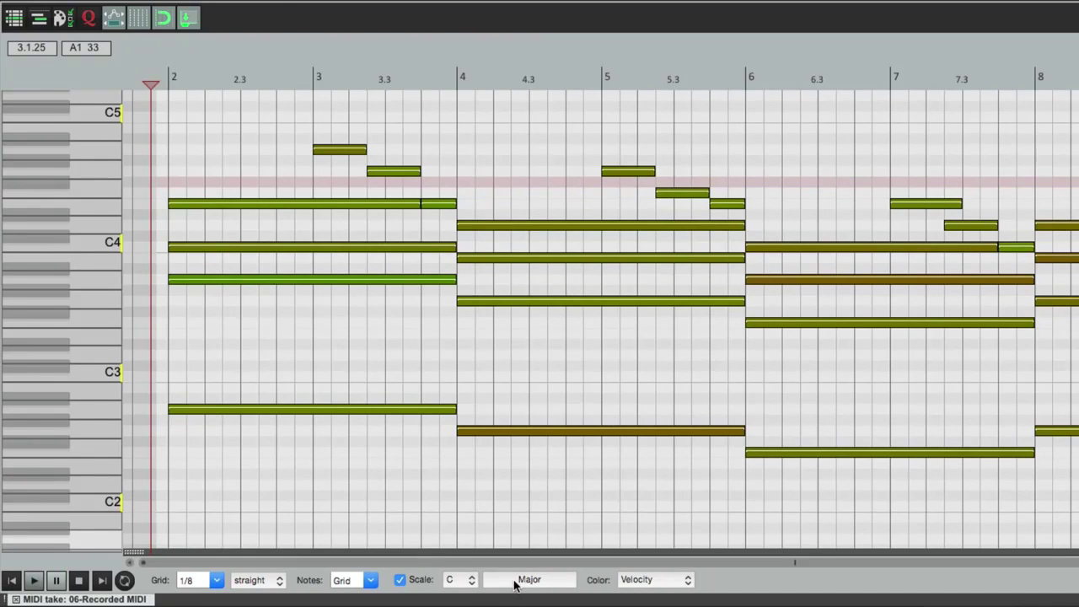
pyautogui.click(464, 580)
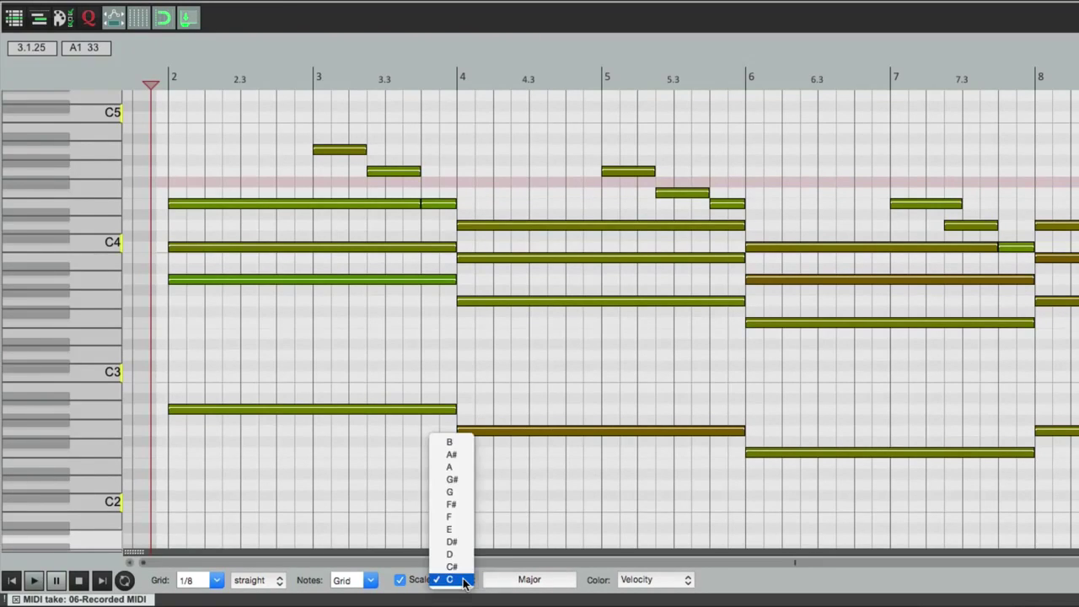
pyautogui.click(469, 467)
pyautogui.click(516, 580)
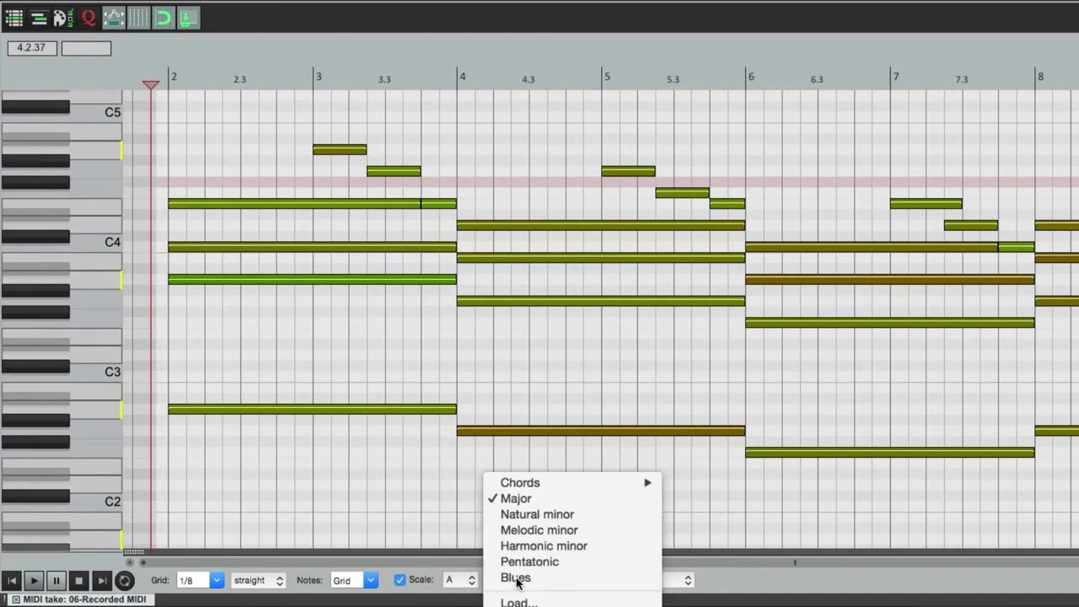
pyautogui.click(527, 520)
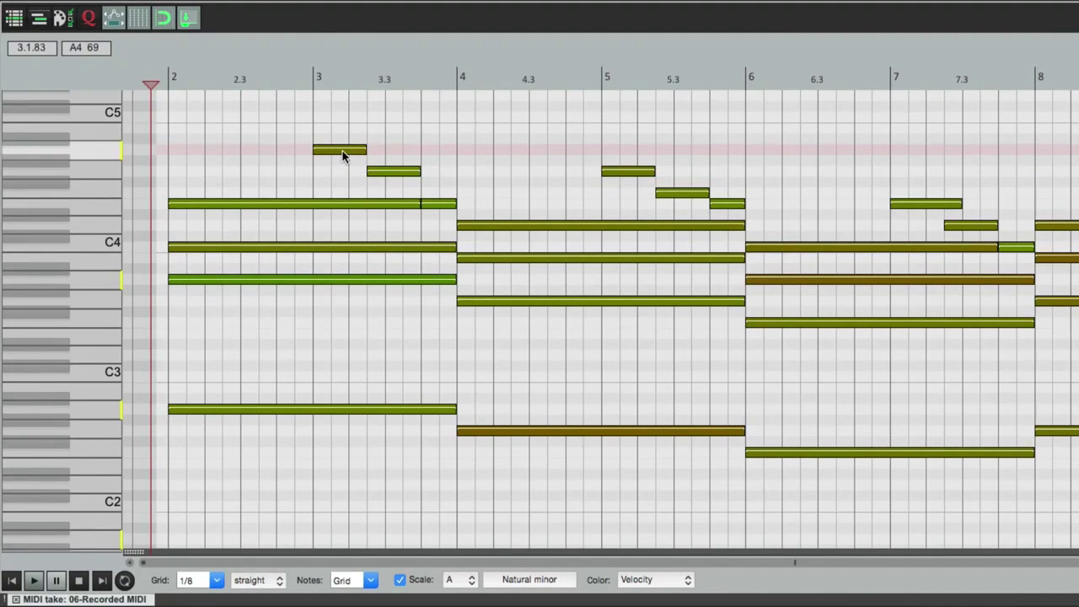
# Try moving the first melody note of measure 3 within the scale, copy it up to C5 and play the harmony
pyautogui.moveTo(342, 153); pyautogui.dragTo(349, 176)
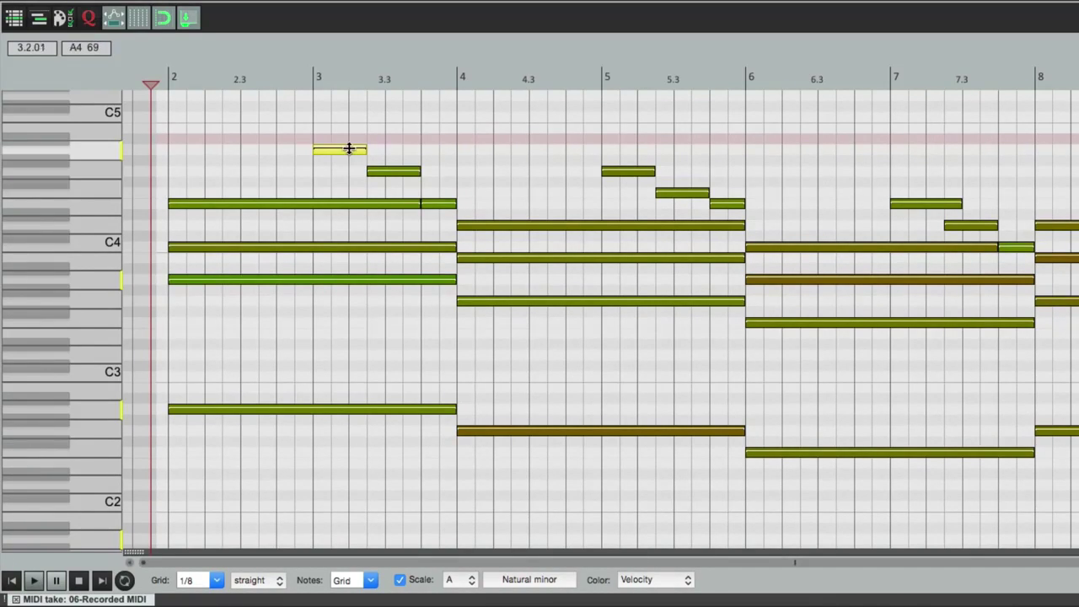
pyautogui.moveTo(342, 158); pyautogui.dragTo(344, 115)
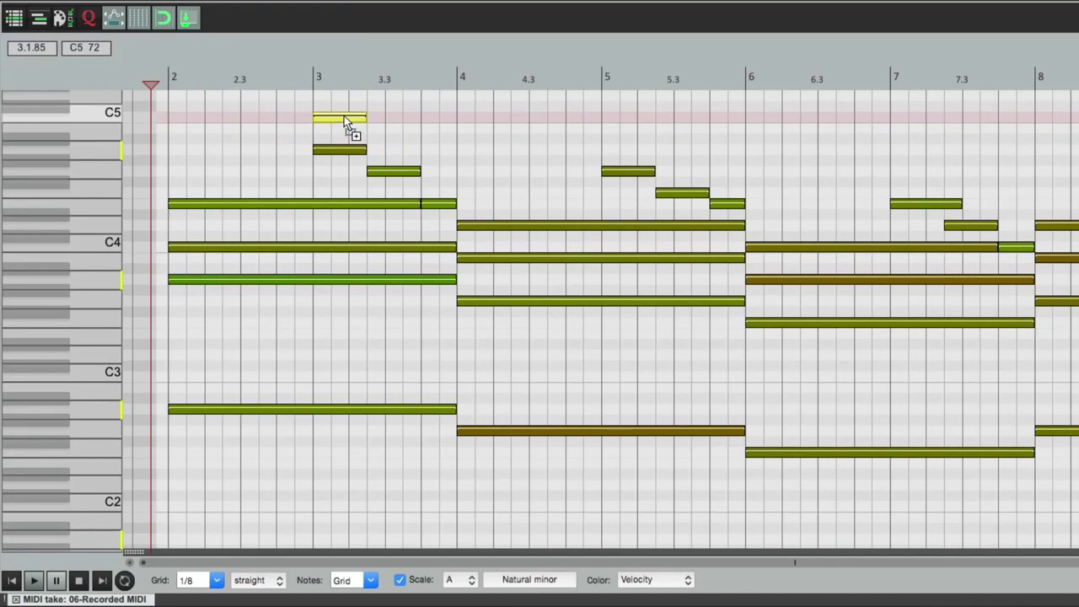
pyautogui.click(281, 76)
pyautogui.press('space')
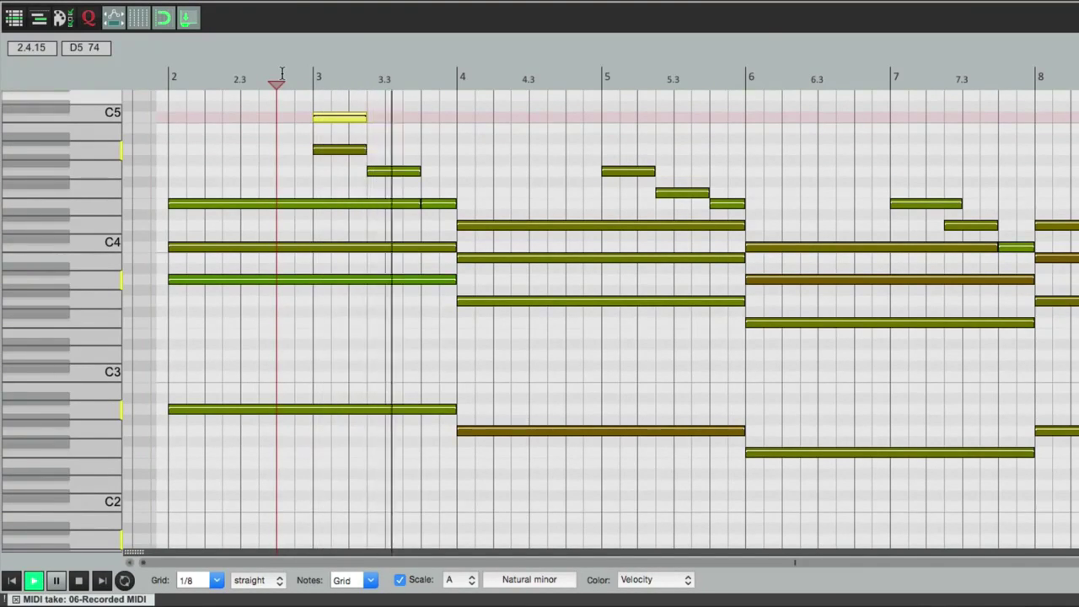
pyautogui.press('space')
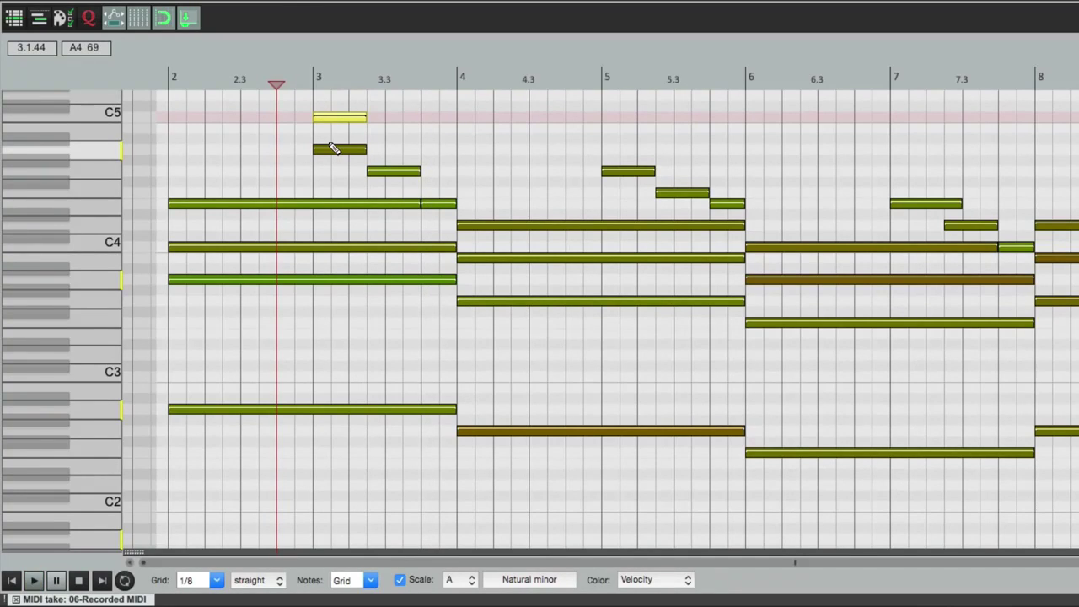
# Copy the second melody note of measure 3 up to B4 and the third up to A4, playing the harmony in between
pyautogui.click(400, 177)
pyautogui.moveTo(400, 175); pyautogui.dragTo(405, 133)
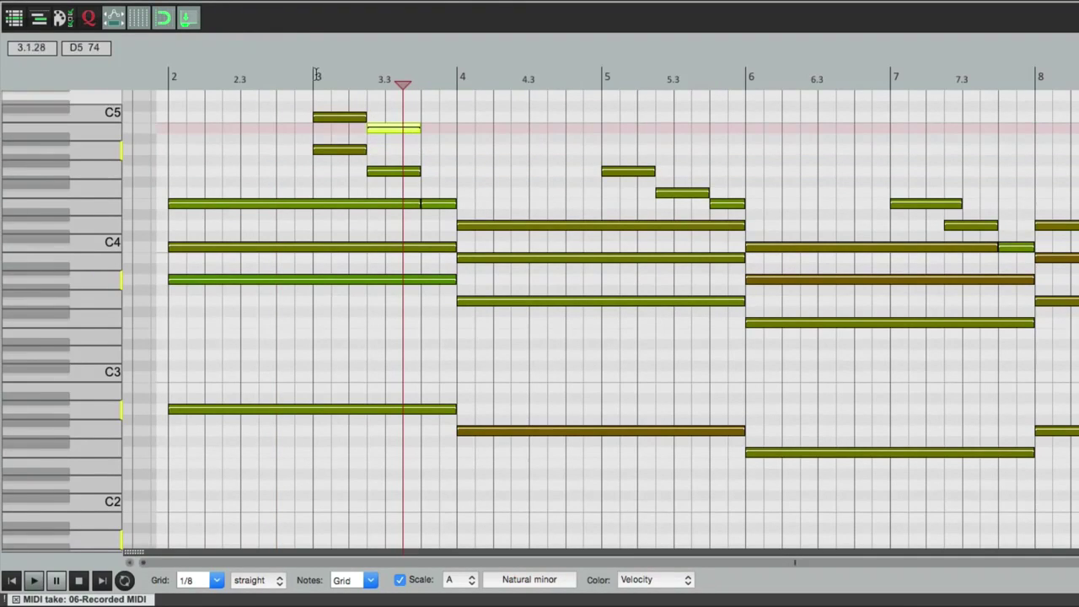
pyautogui.click(294, 69)
pyautogui.press('space')
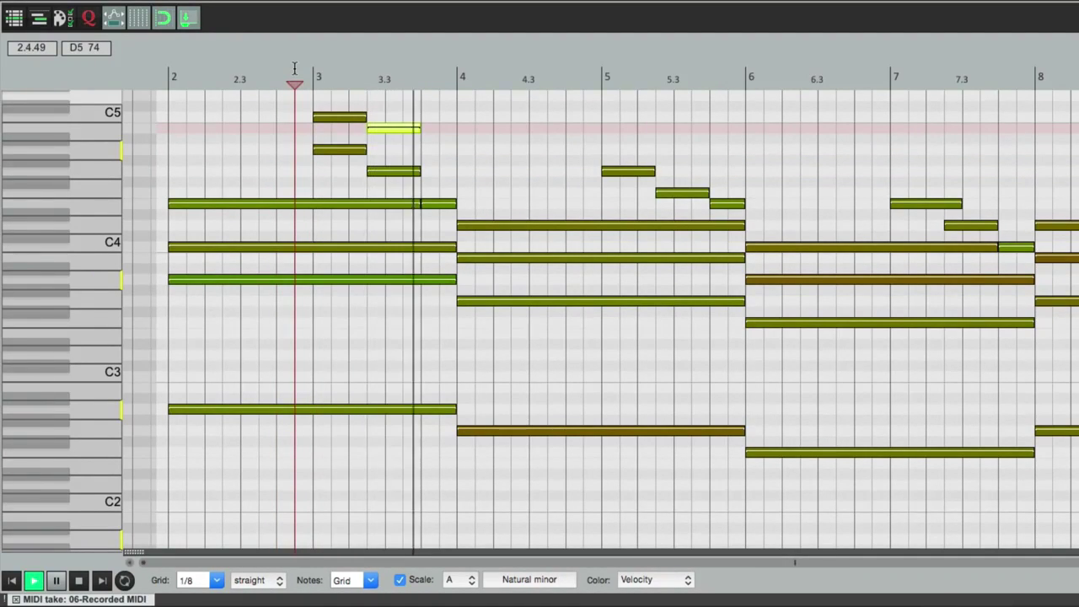
pyautogui.press('space')
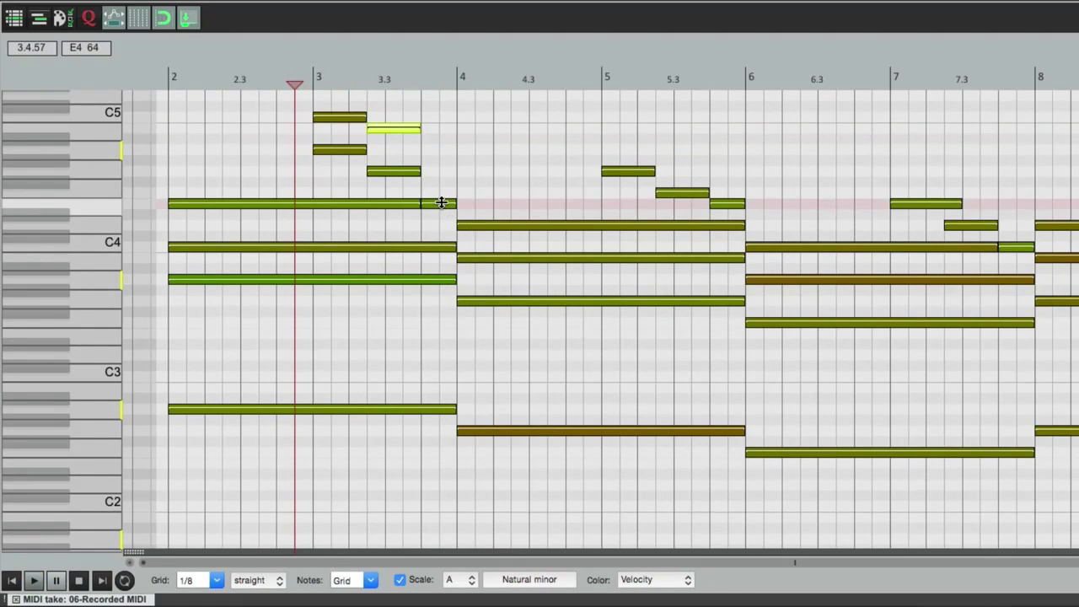
pyautogui.click(441, 205)
pyautogui.moveTo(441, 206); pyautogui.dragTo(442, 152)
# Play back the harmonised melody of measure 3 and undo the copied harmony notes
pyautogui.click(278, 80)
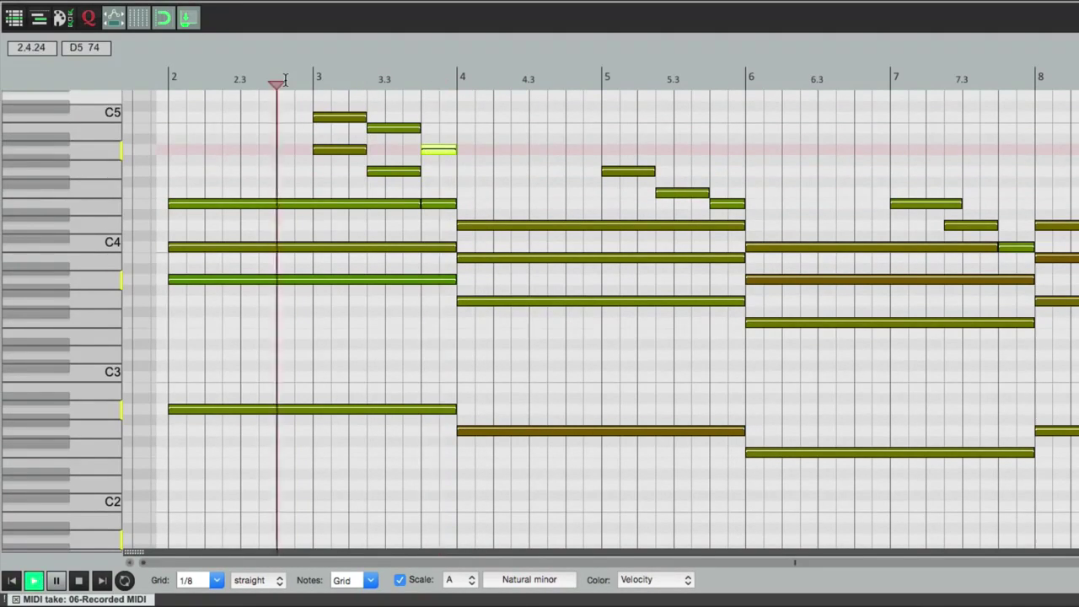
pyautogui.press('space')
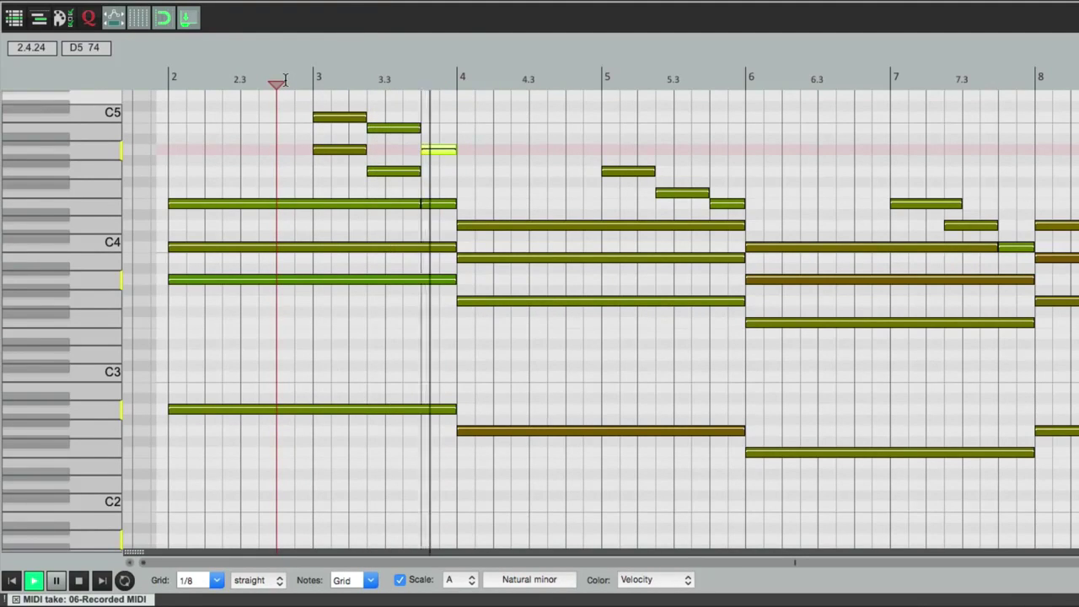
pyautogui.press('space')
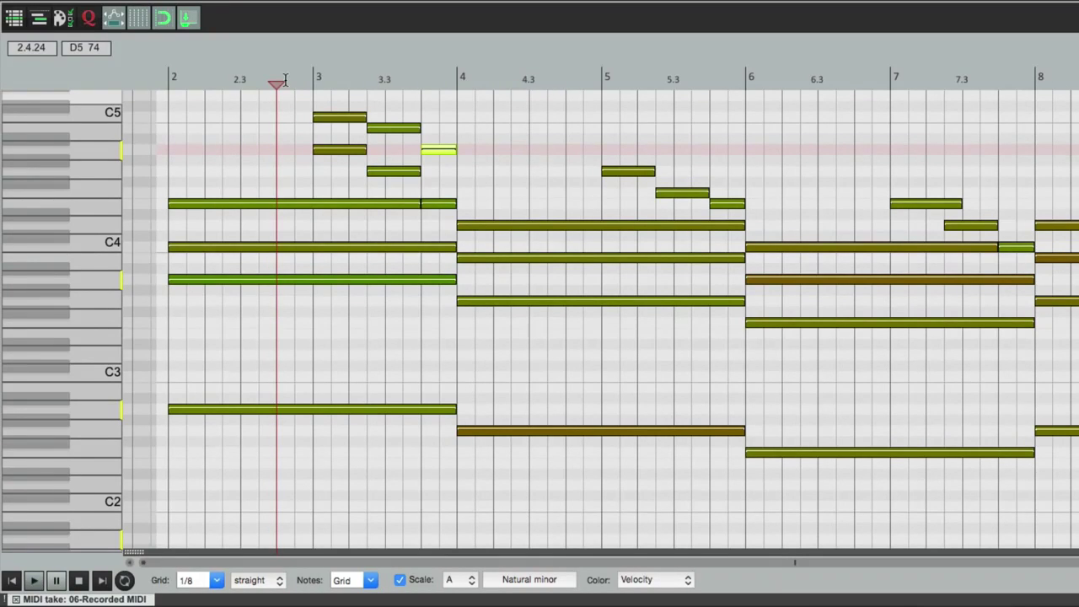
pyautogui.hotkey('ctrl', 'z')
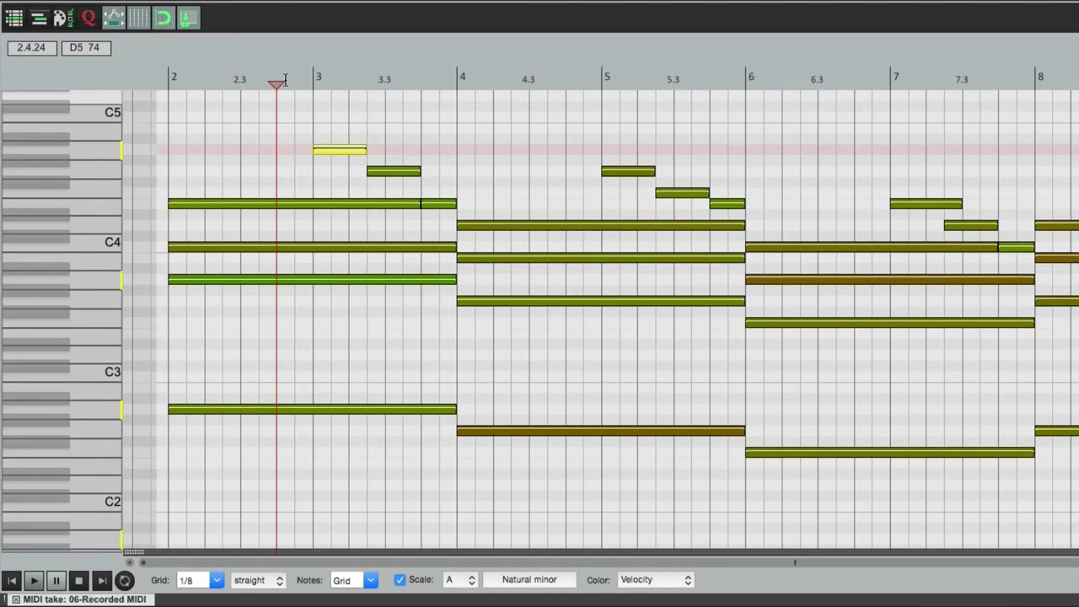
# Switch the piano roll's scale in A from Natural minor to the Minor triad chord
pyautogui.click(529, 578)
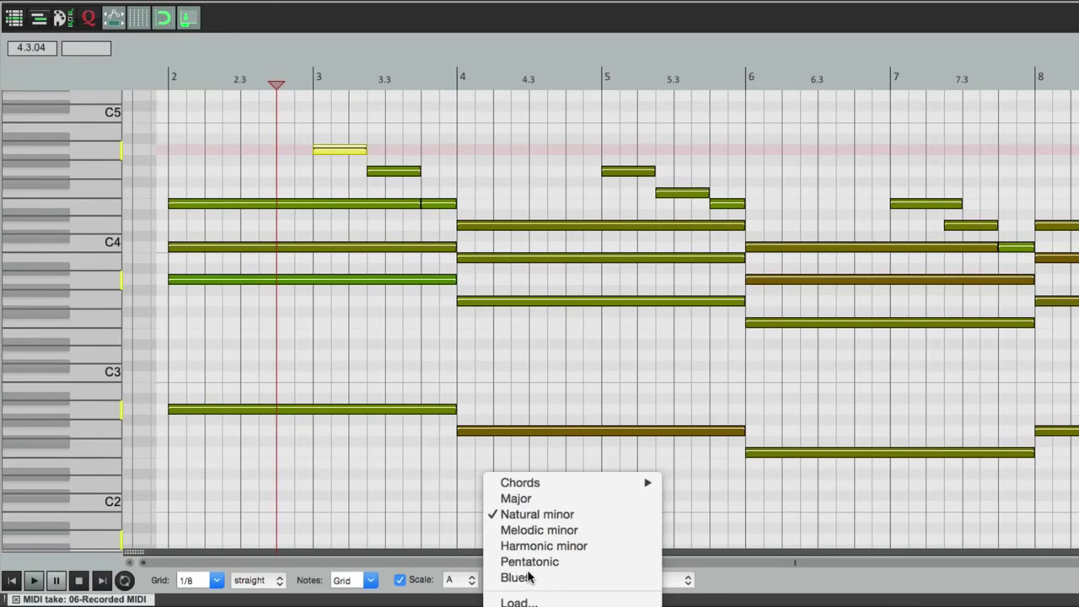
pyautogui.moveTo(529, 483)
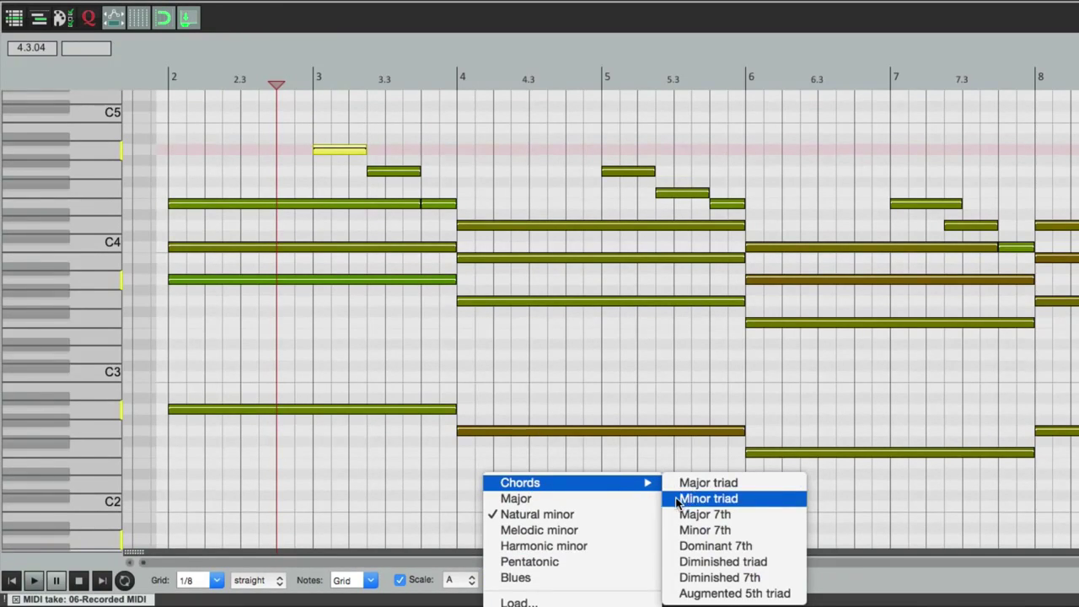
pyautogui.click(708, 498)
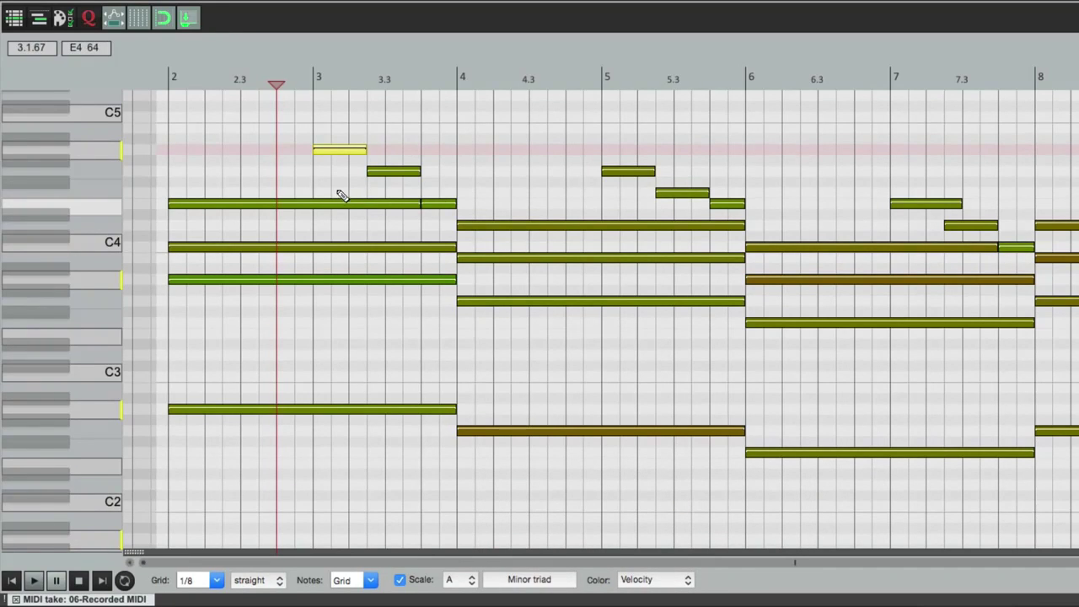
# Copy the first melody note of measure 3 up to E5 and C5 to stack a triad, and play it back
pyautogui.scroll(3, 339, 191)
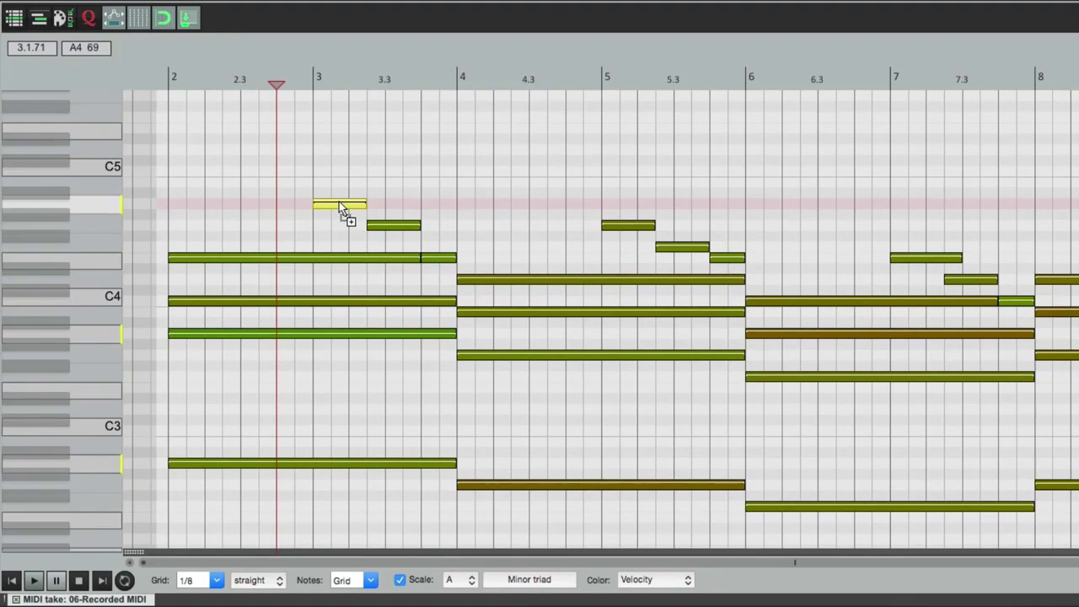
pyautogui.moveTo(339, 203); pyautogui.dragTo(343, 143)
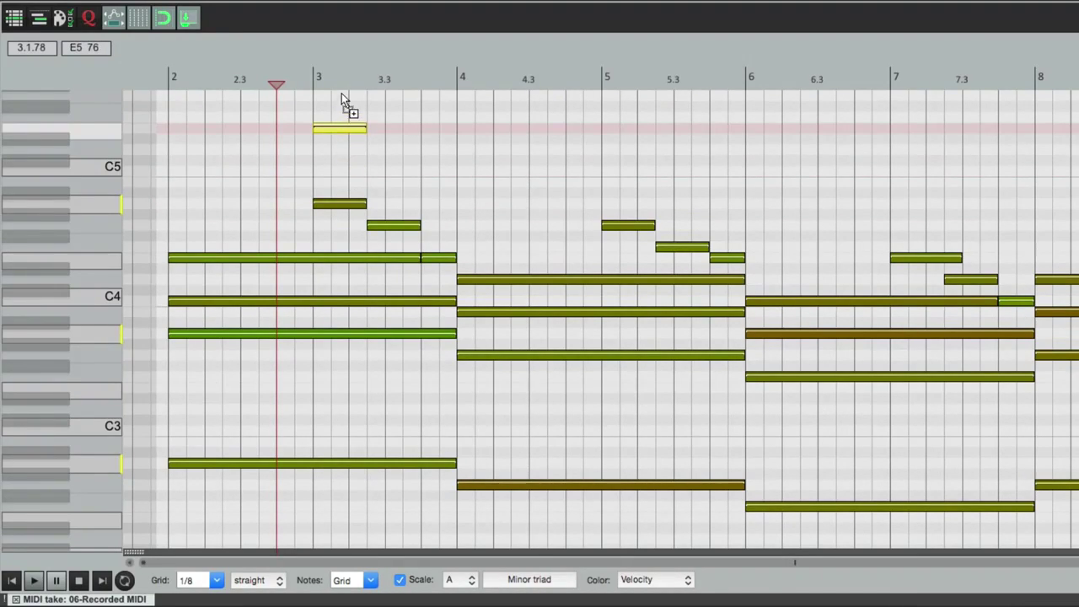
pyautogui.moveTo(341, 93); pyautogui.dragTo(342, 138)
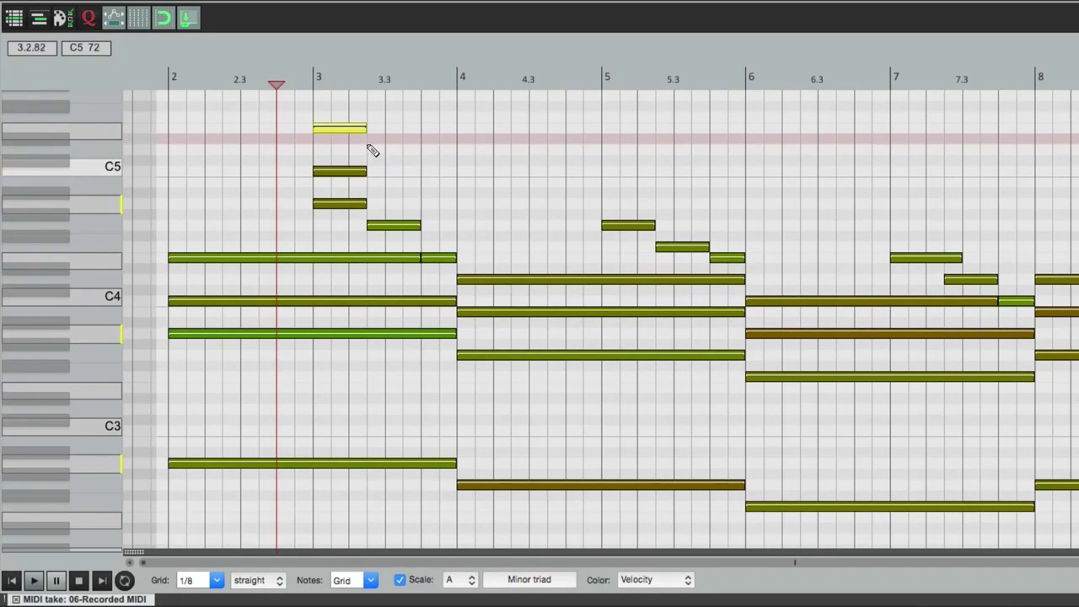
pyautogui.click(256, 79)
pyautogui.press('space')
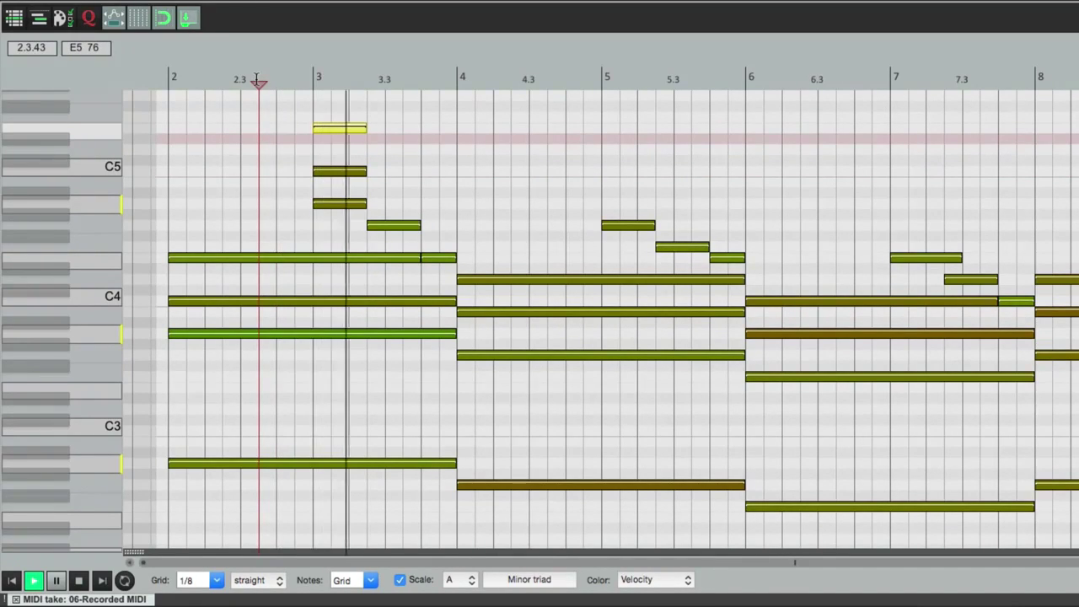
pyautogui.press('space')
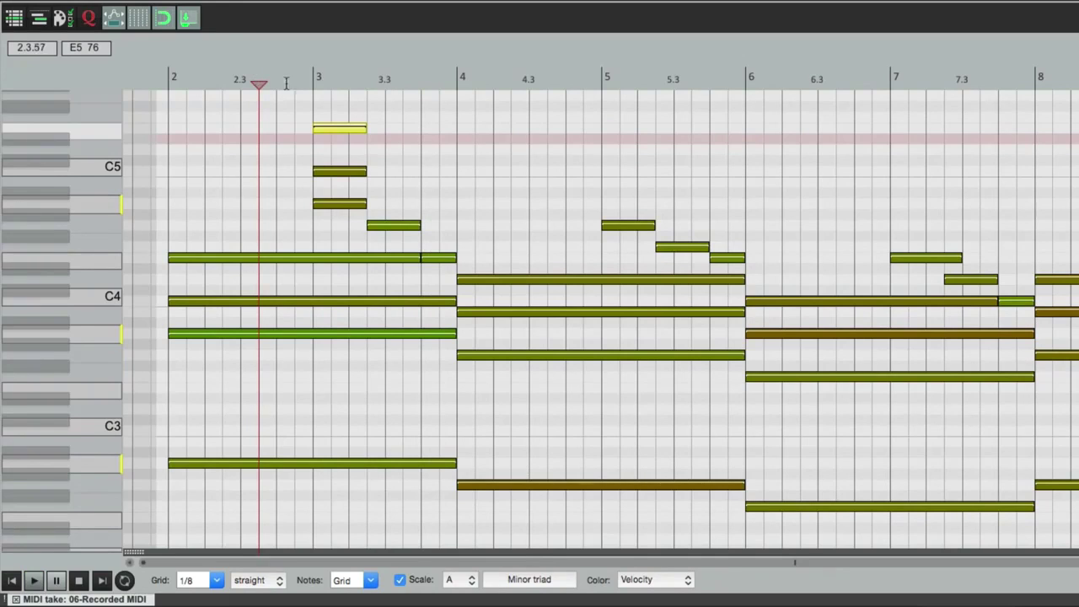
# Look through the other chord types for the scale and undo the copied triad notes
pyautogui.click(520, 580)
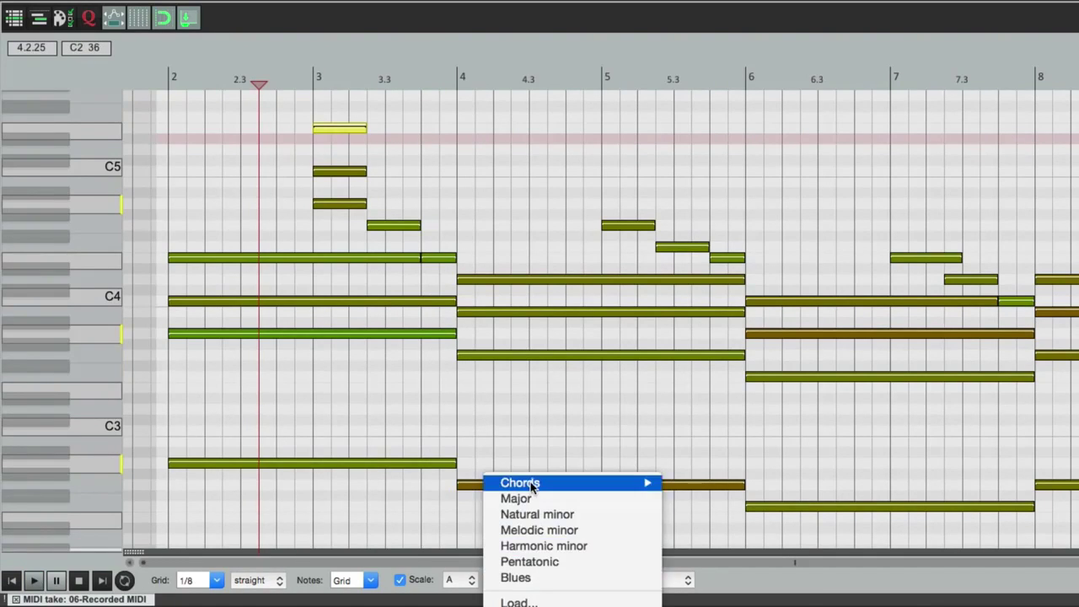
pyautogui.moveTo(623, 482)
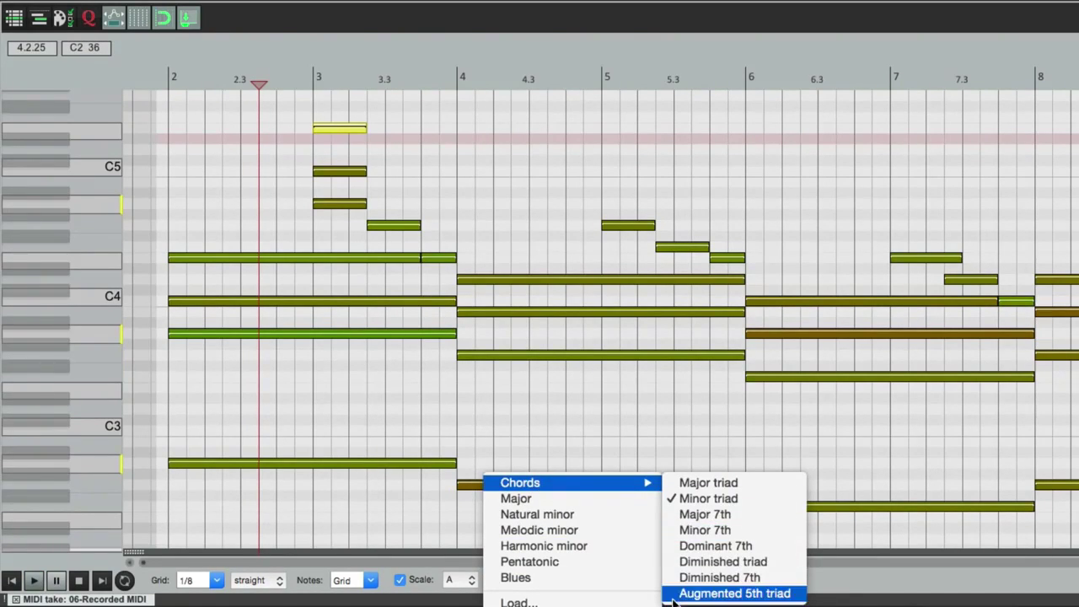
pyautogui.click(673, 426)
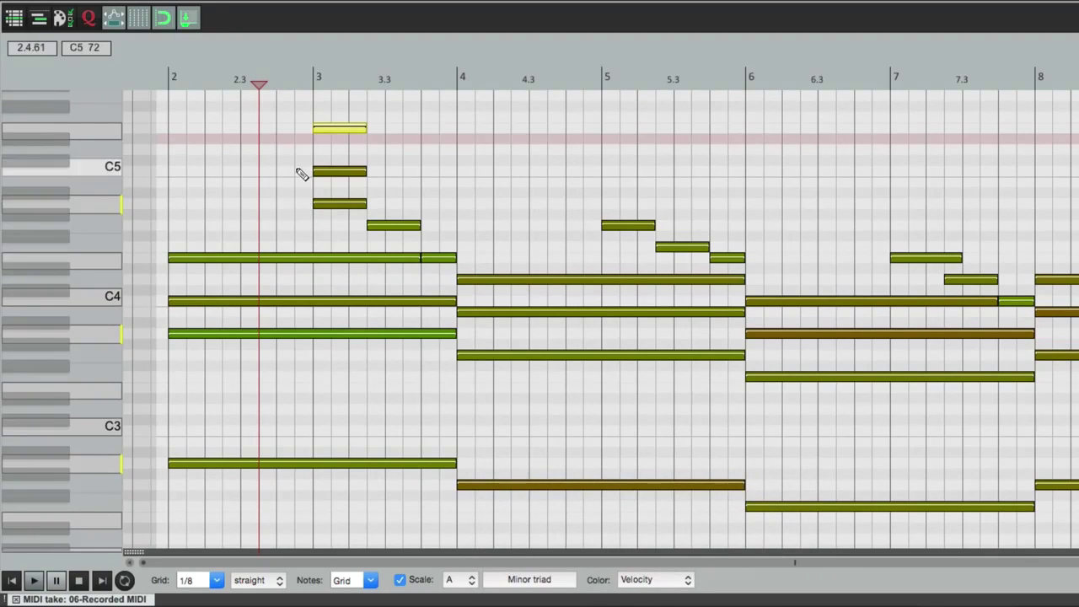
pyautogui.press('super+z')
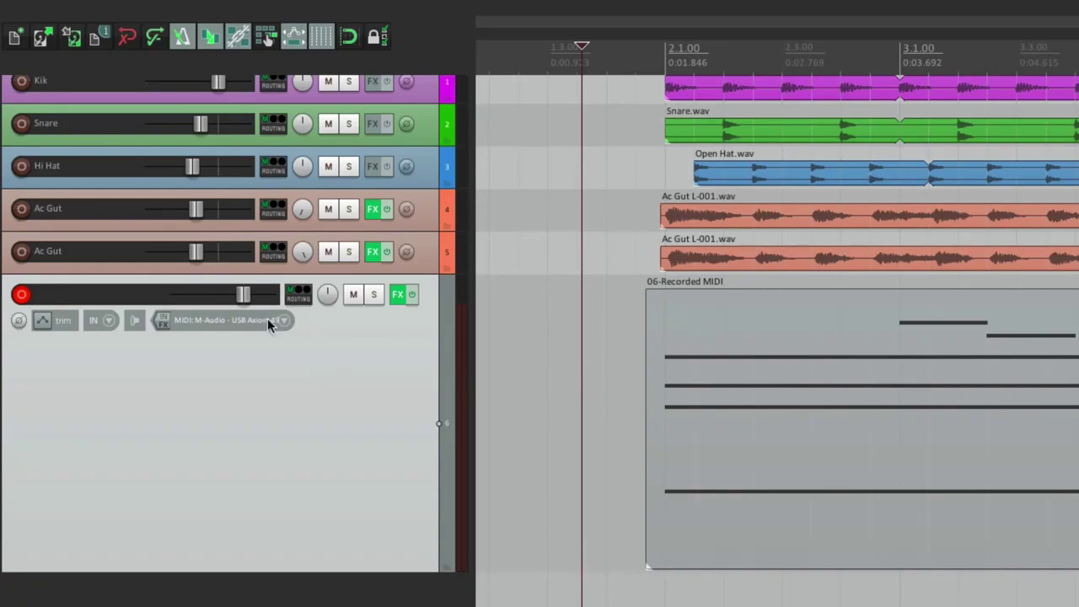
# Check the MIDI track's record mode and try recording over the existing item from just before measure 2 in normal input mode
pyautogui.click(122, 319)
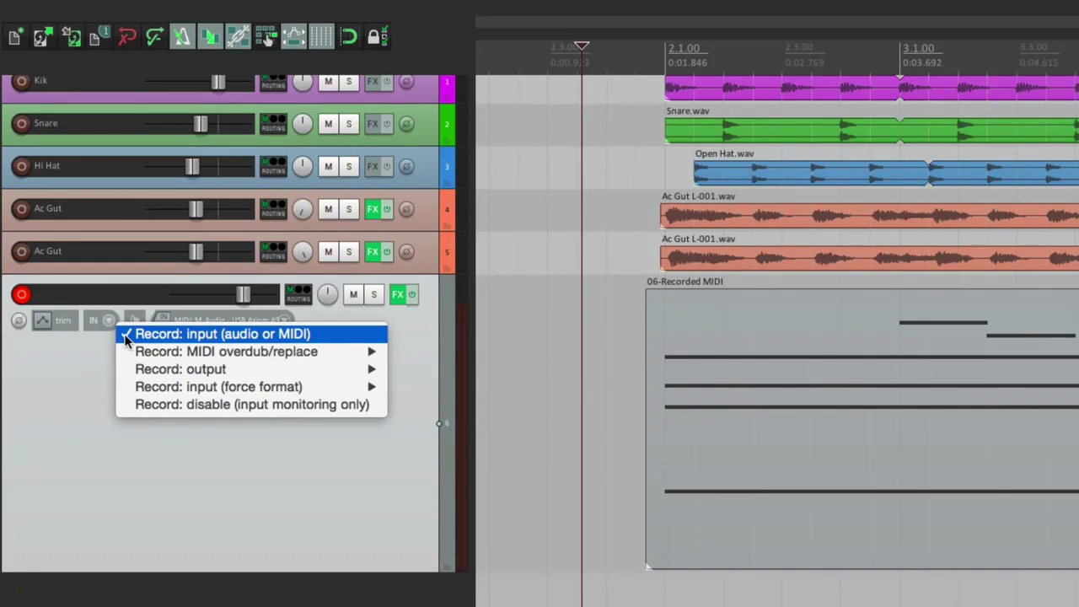
pyautogui.moveTo(128, 358)
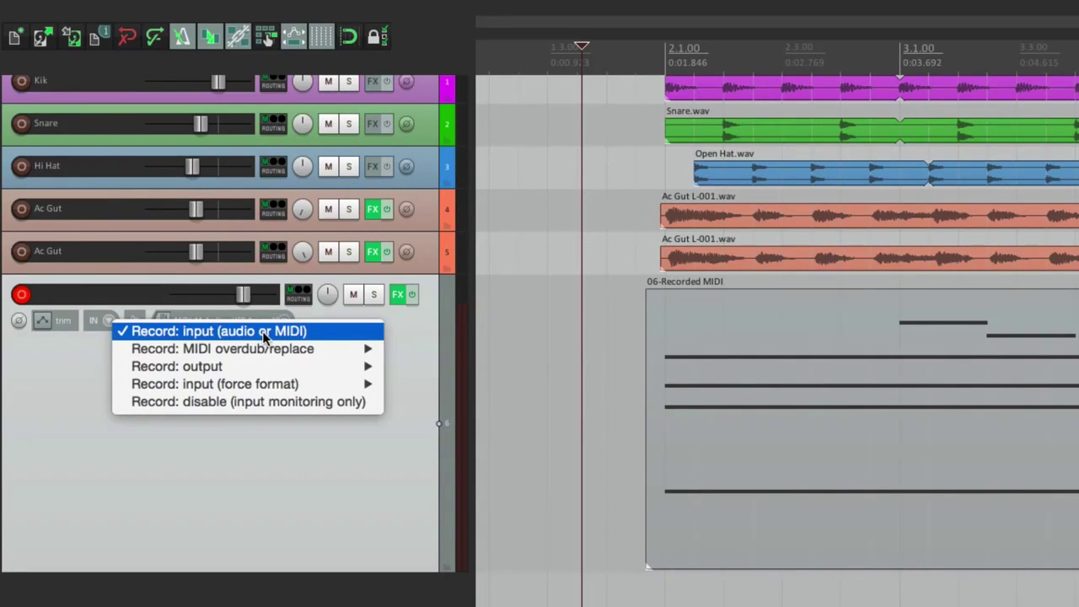
pyautogui.click(624, 365)
pyautogui.click(599, 364)
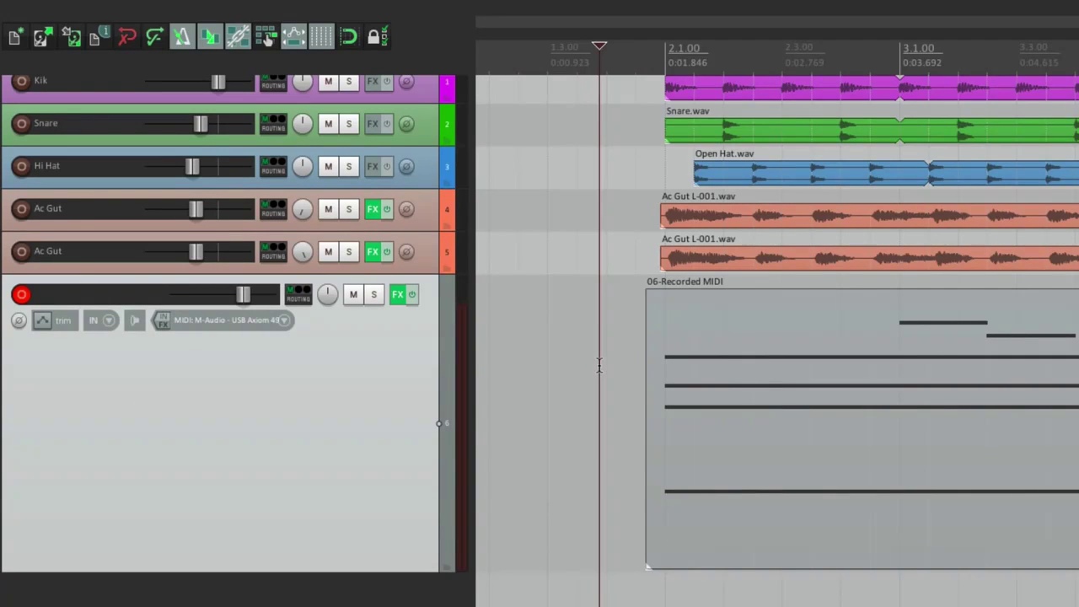
pyautogui.hotkey('ctrl', 'r')
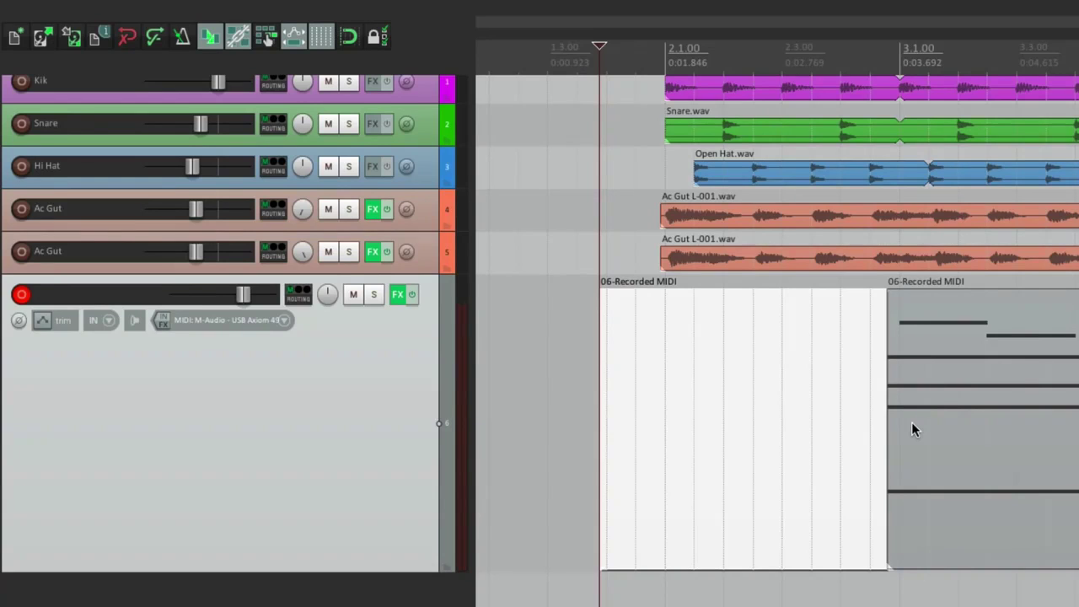
# Set the MIDI track's record mode to MIDI overdub and play the song from just before measure 2
pyautogui.click(110, 321)
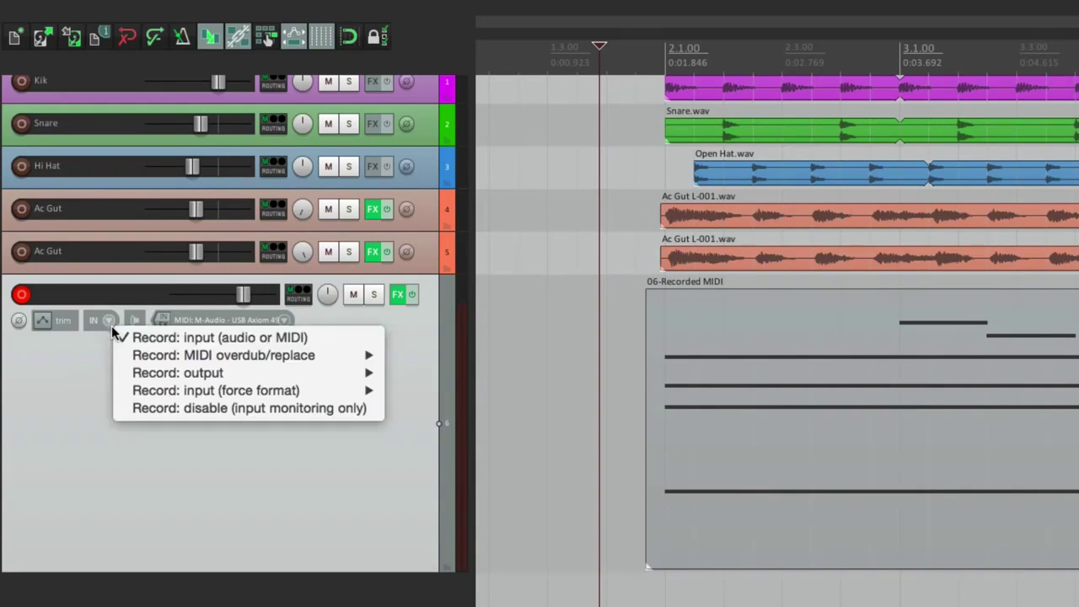
pyautogui.moveTo(121, 353)
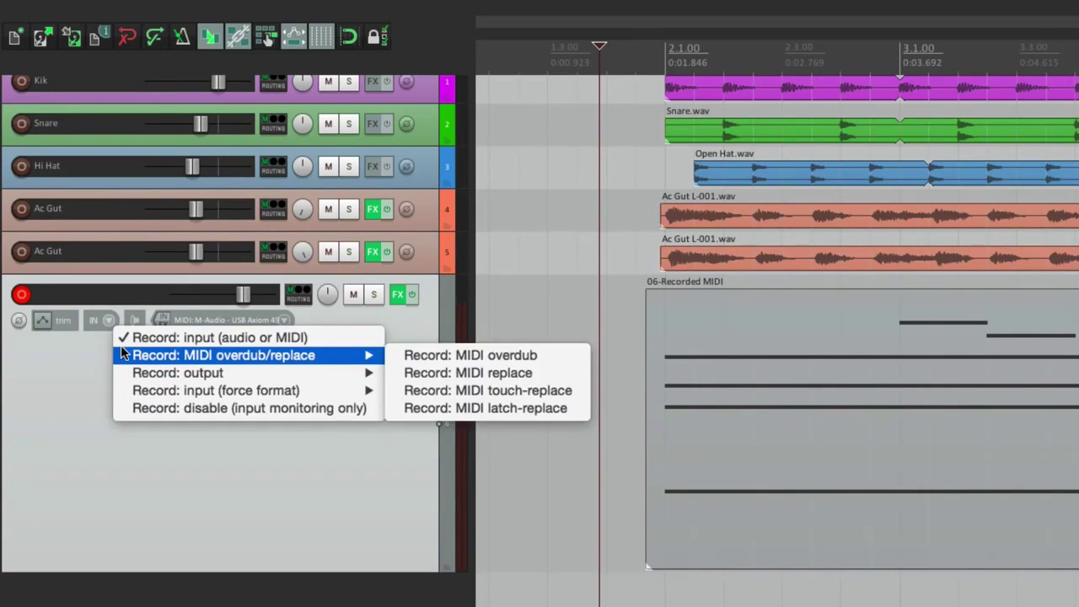
pyautogui.click(403, 357)
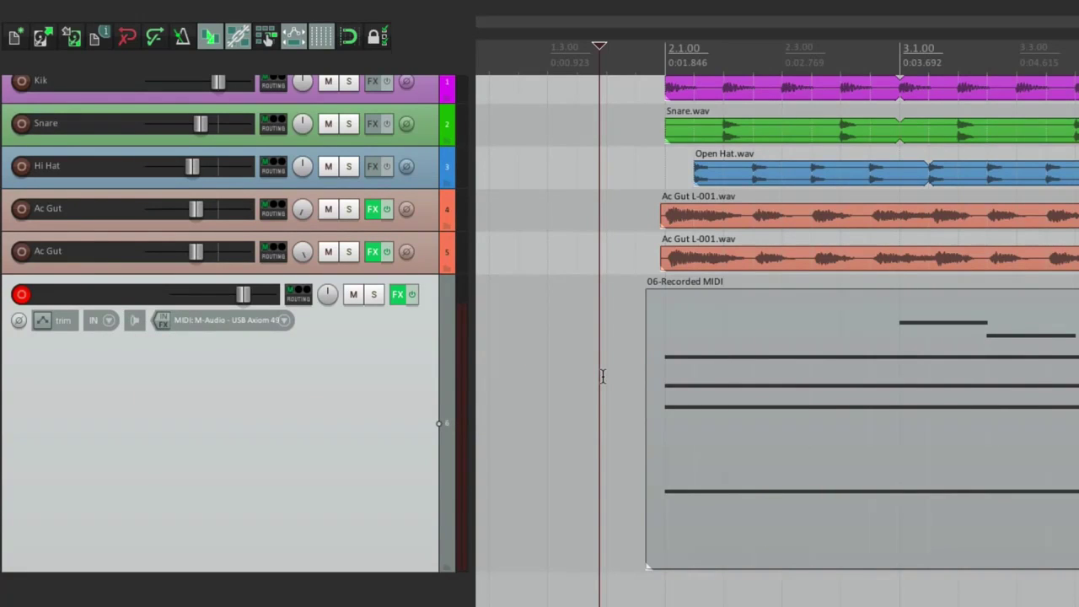
pyautogui.press('space')
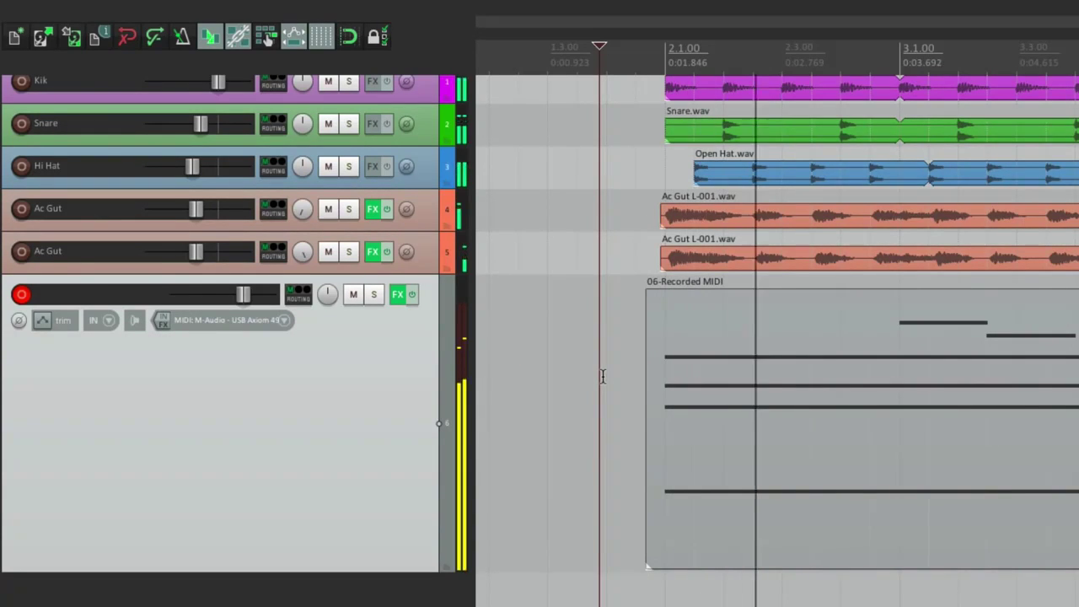
pyautogui.press('space')
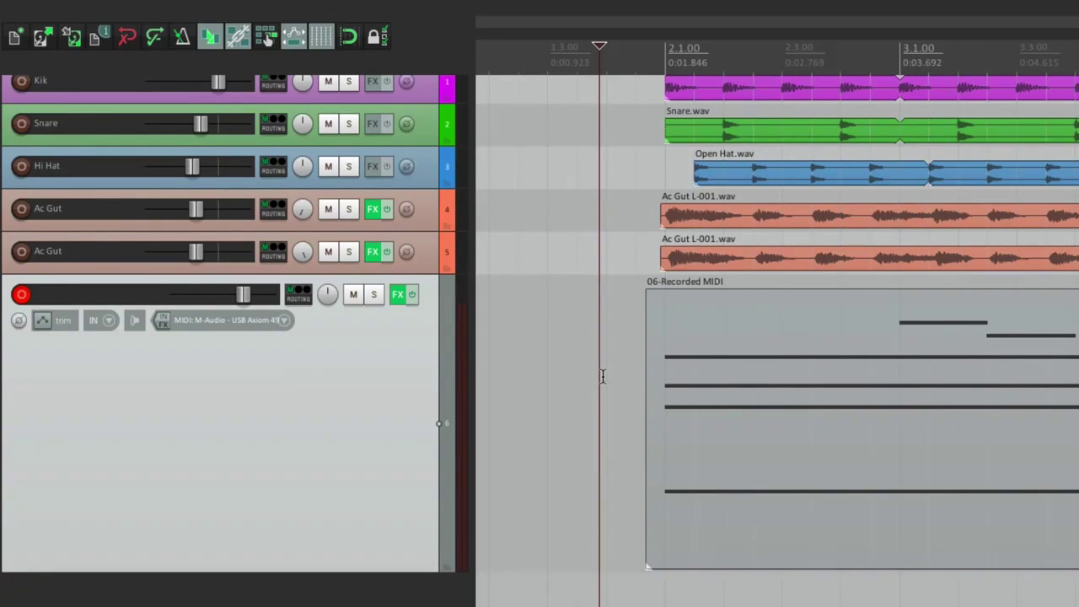
# Enable quantizing of MIDI recording for track 6, trying 1/16 and 1/4 notes before settling on 1/8
pyautogui.click(113, 319)
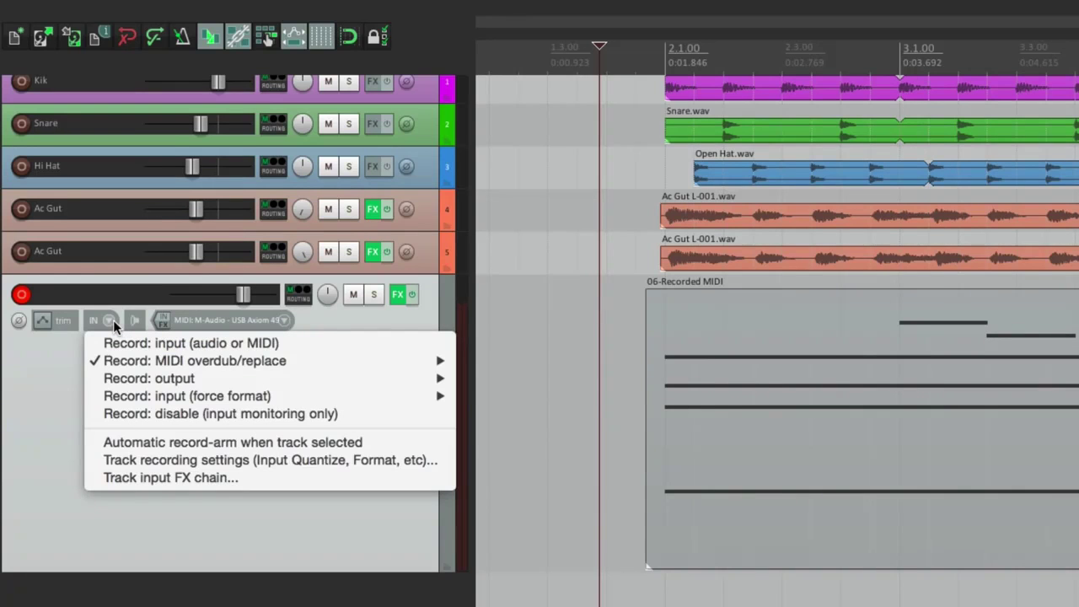
pyautogui.click(100, 467)
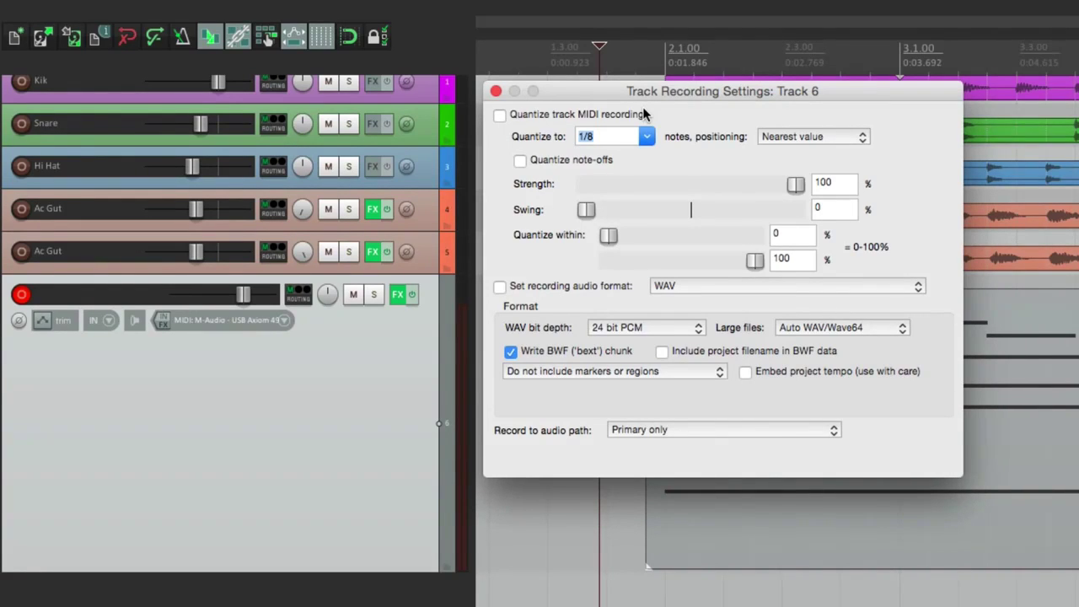
pyautogui.click(500, 114)
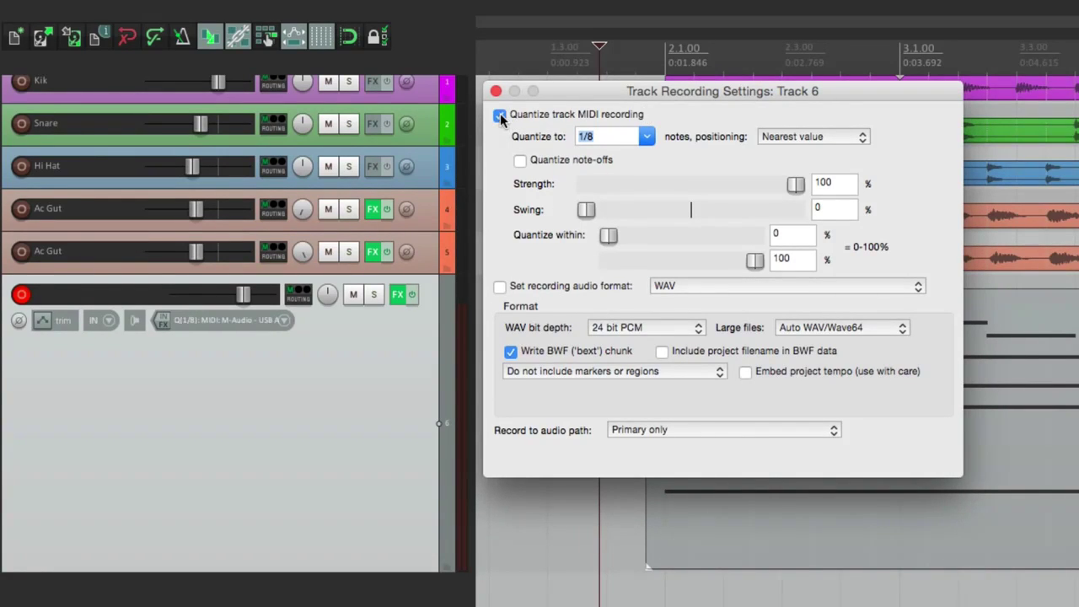
pyautogui.click(646, 137)
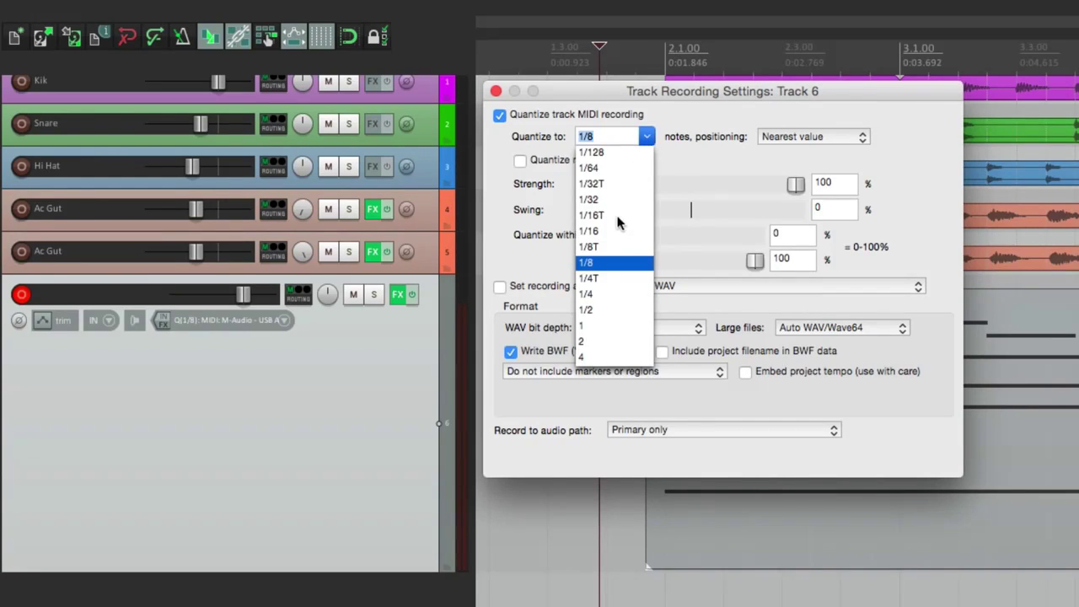
pyautogui.click(620, 232)
pyautogui.click(646, 140)
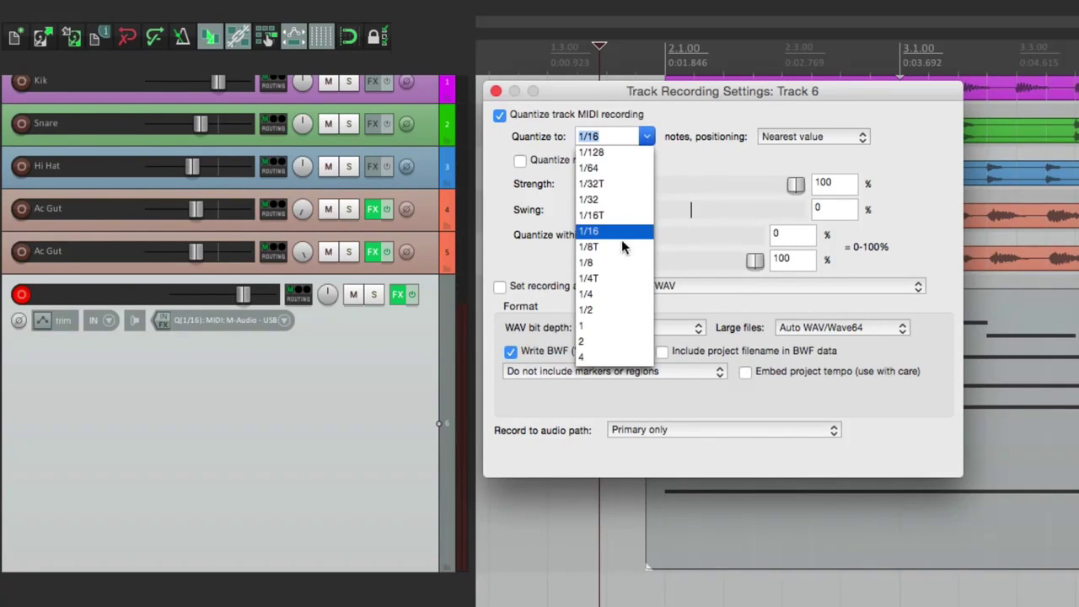
pyautogui.click(624, 297)
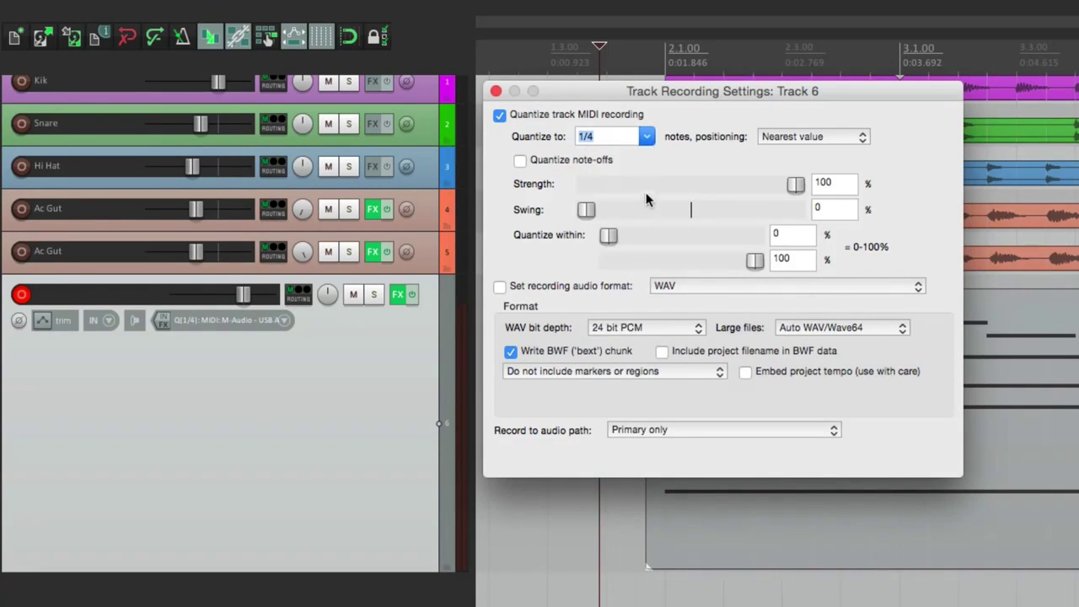
pyautogui.click(646, 138)
pyautogui.click(618, 264)
pyautogui.click(496, 90)
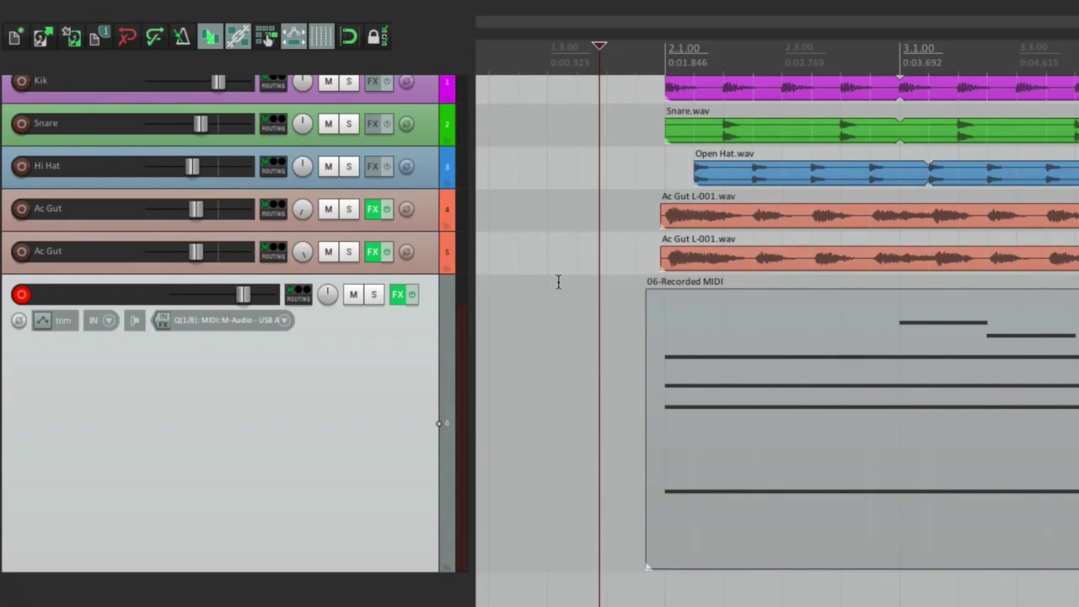
# Overdub a rhythmic chord part onto the recorded MIDI item, starting from the beginning of the project
pyautogui.click(549, 318)
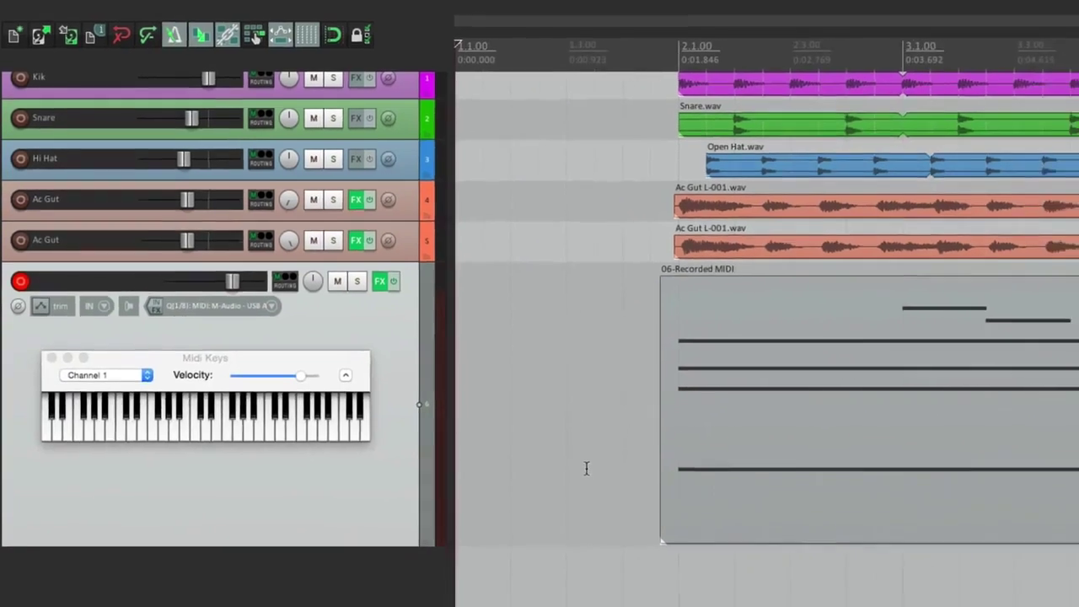
pyautogui.press('Home')
pyautogui.press('space')
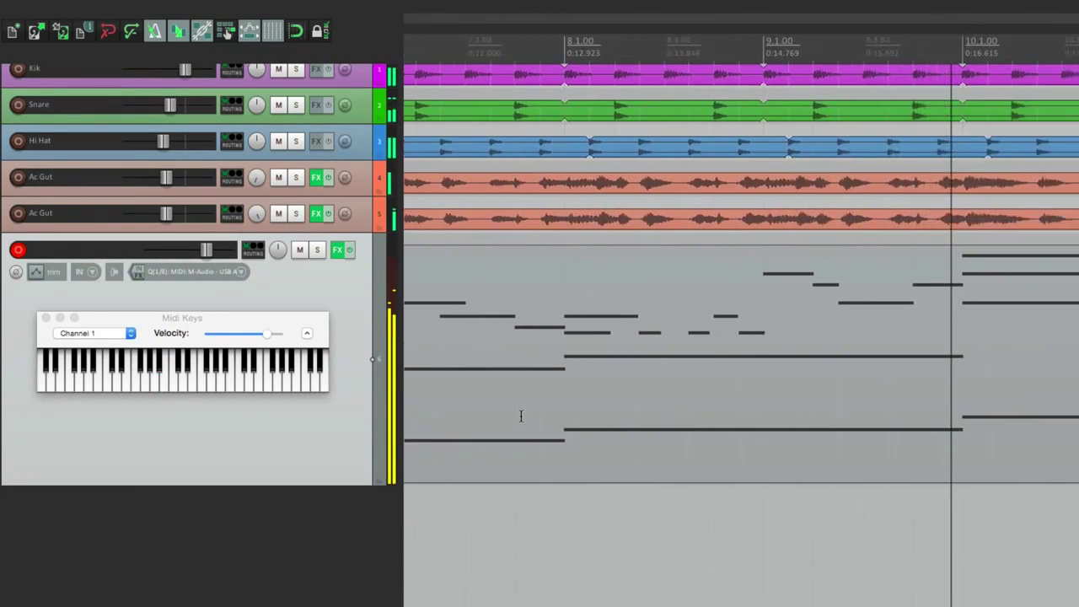
pyautogui.press('space')
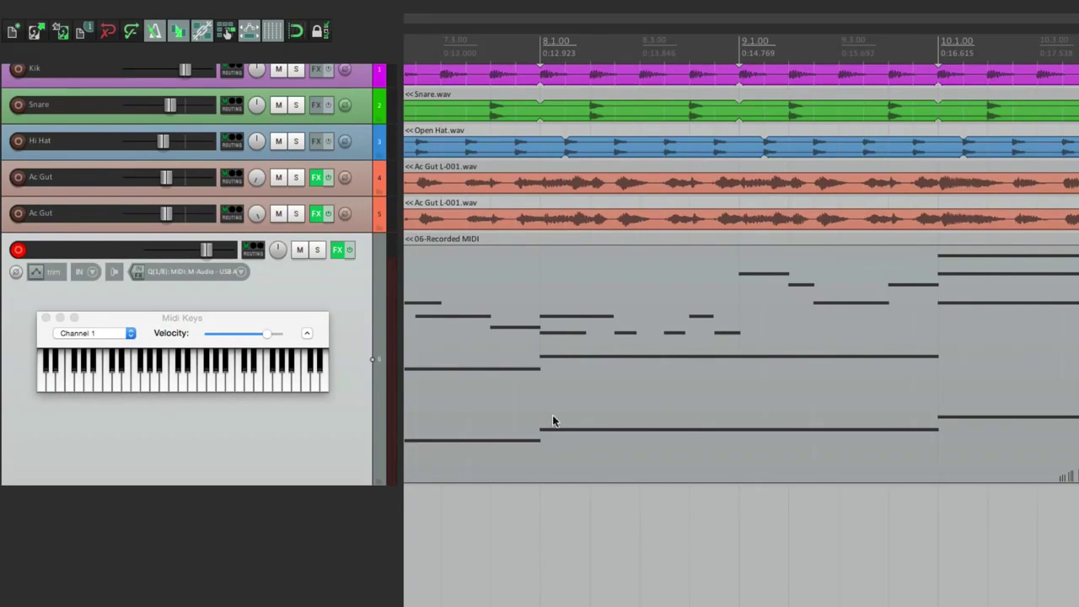
# Open the recorded MIDI item in the MIDI editor and play the overdubbed notes from measure 2
pyautogui.scroll(-3, 569, 417)
pyautogui.doubleClick(645, 318)
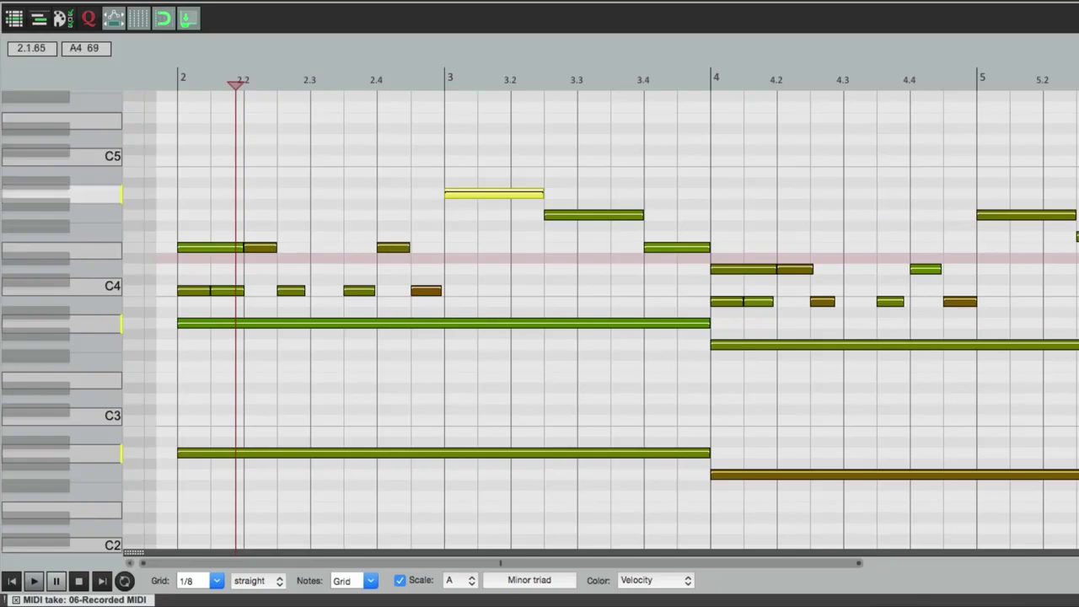
pyautogui.press('Home')
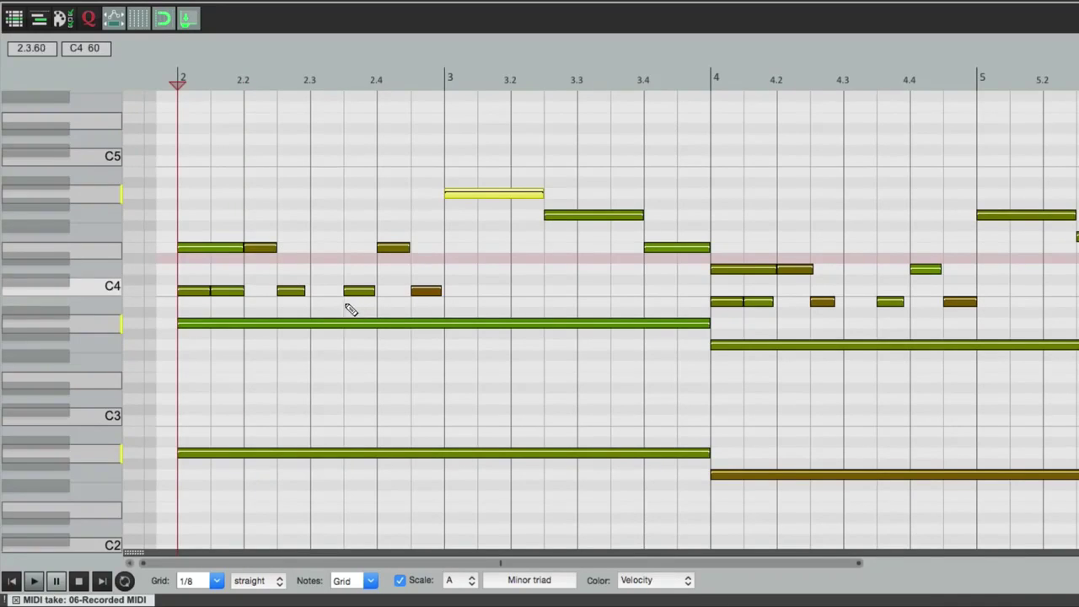
pyautogui.press('space')
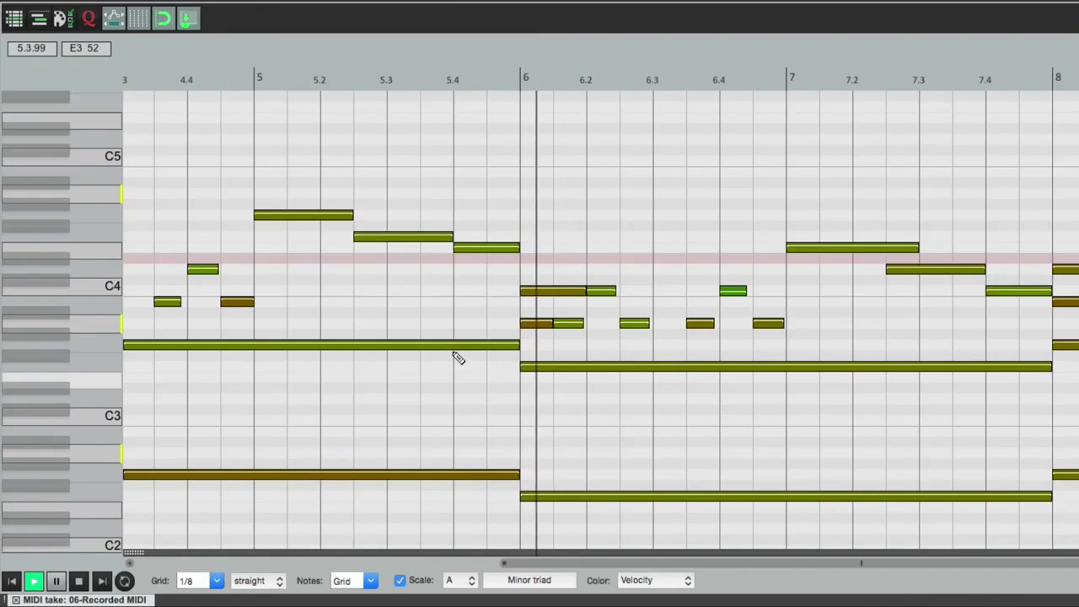
pyautogui.press('space')
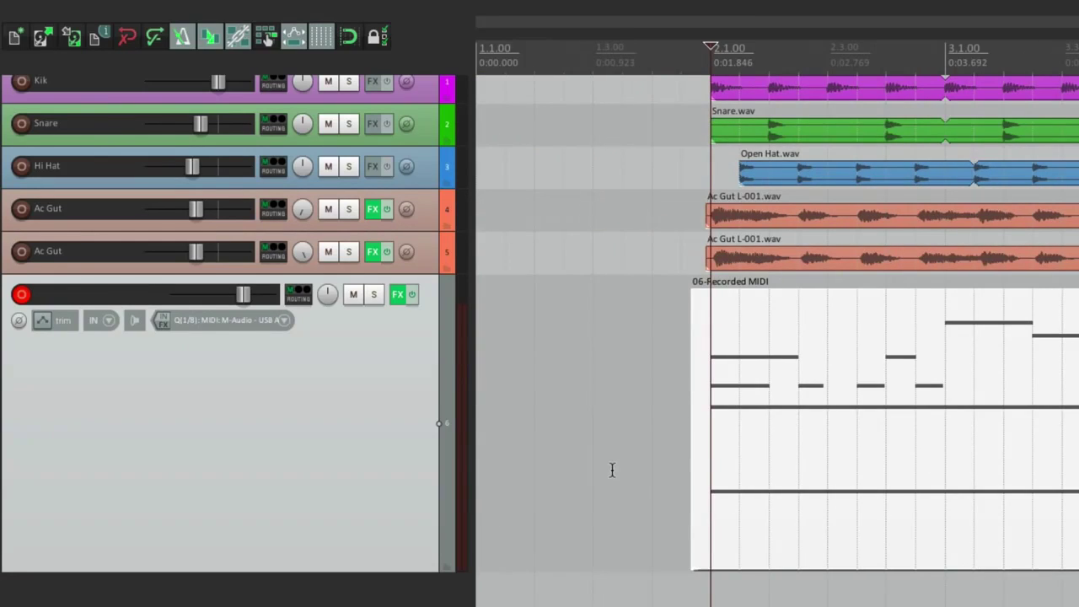
# Undo the last overdubbed chord recording and set track 6's record mode to MIDI replace
pyautogui.click(612, 468)
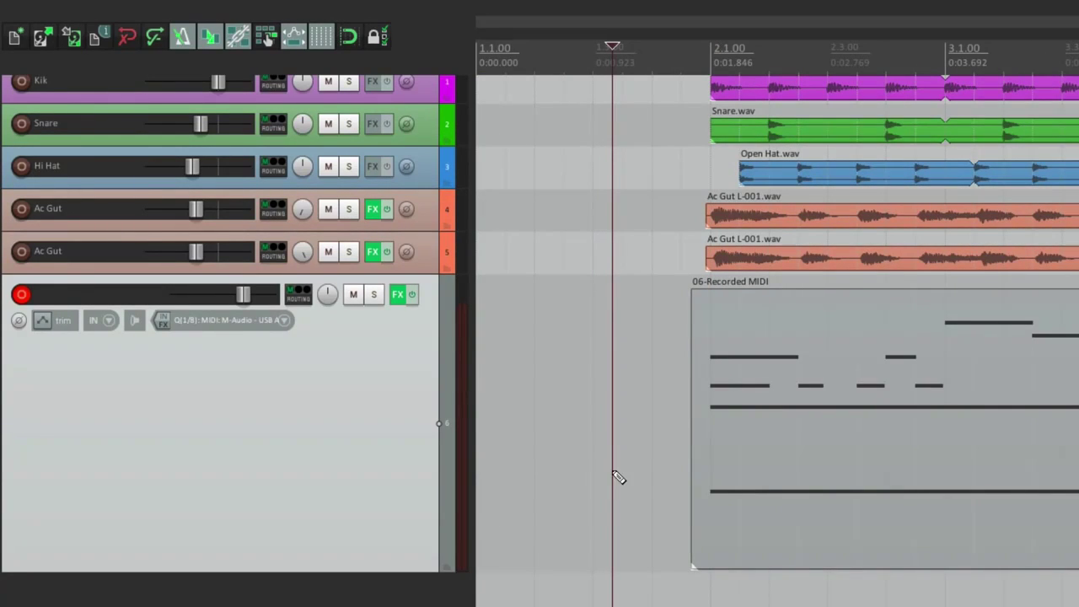
pyautogui.hotkey('ctrl', 'z')
pyautogui.click(117, 321)
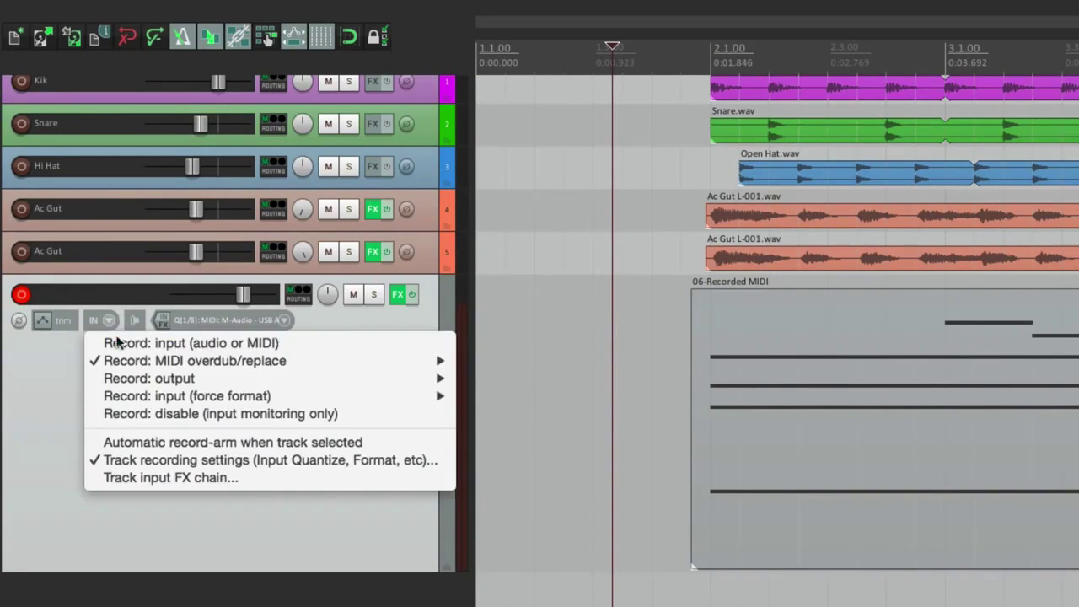
pyautogui.moveTo(118, 355)
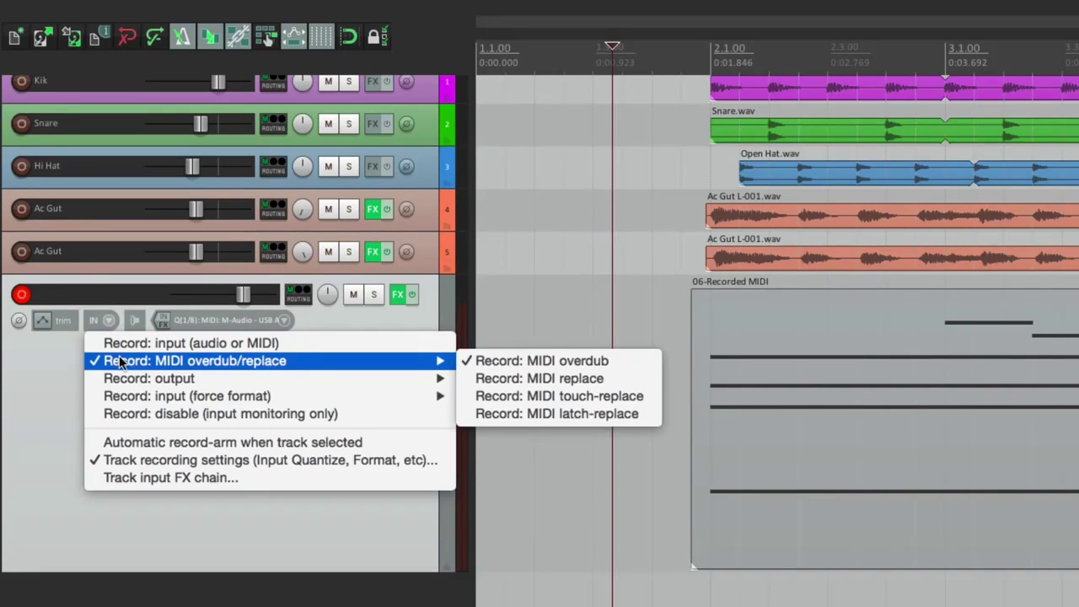
pyautogui.click(498, 378)
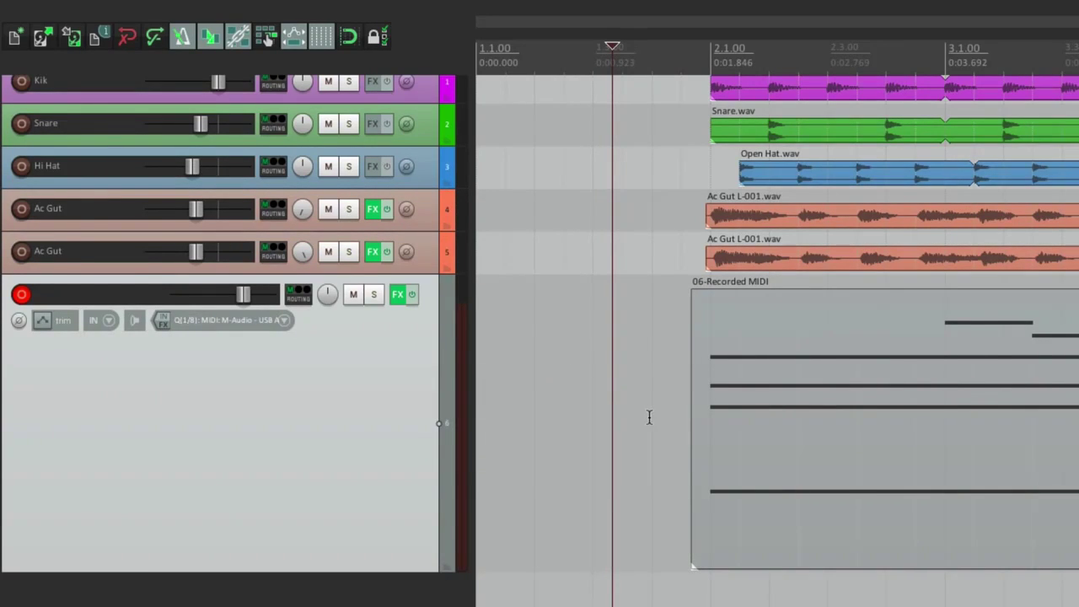
# Switch the record mode to time selection auto punch and make a time selection from 4.1.00 to 6.1.00
pyautogui.click(648, 417)
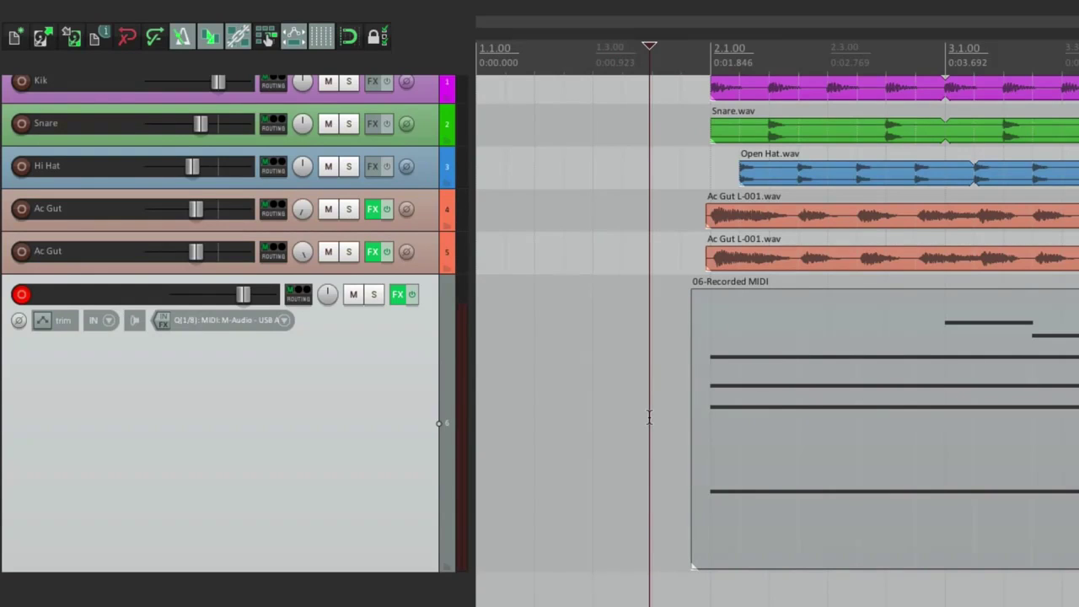
pyautogui.hotkey('ctrl', 'r')
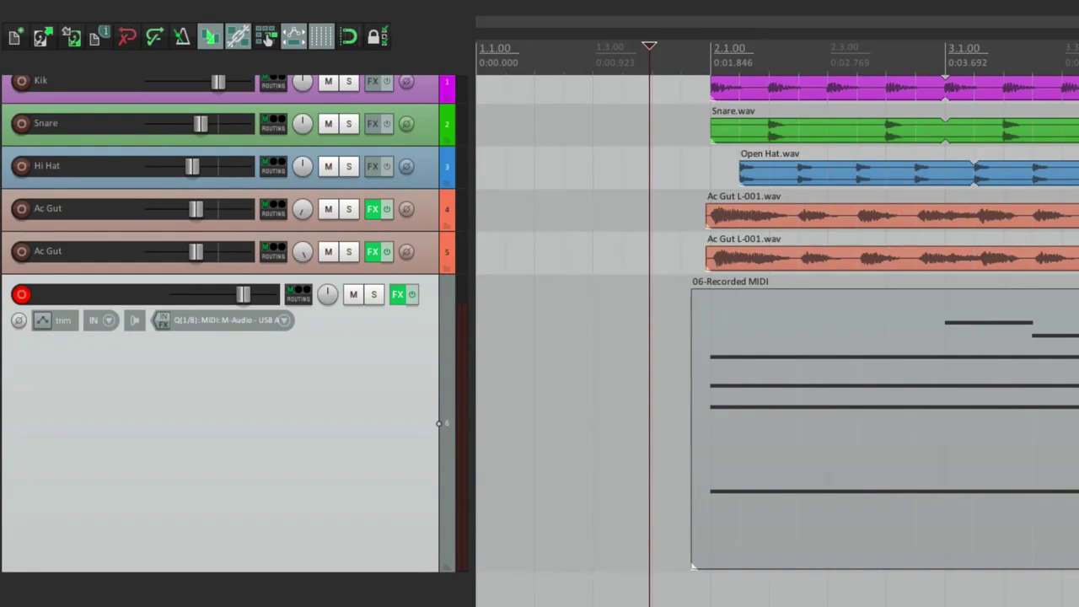
pyautogui.moveTo(514, 4)
pyautogui.click(414, 10)
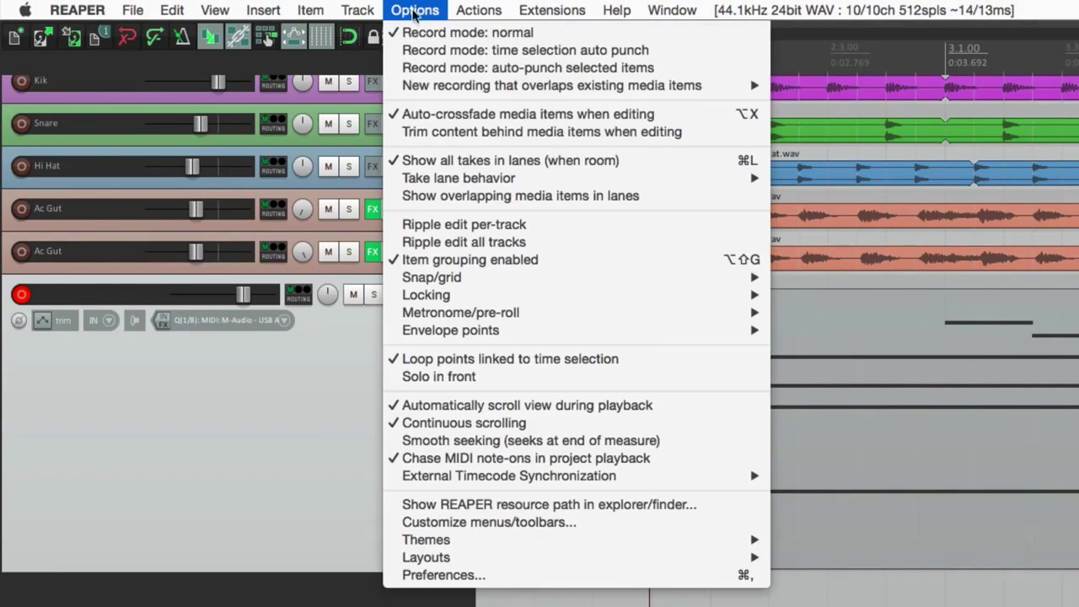
pyautogui.click(405, 50)
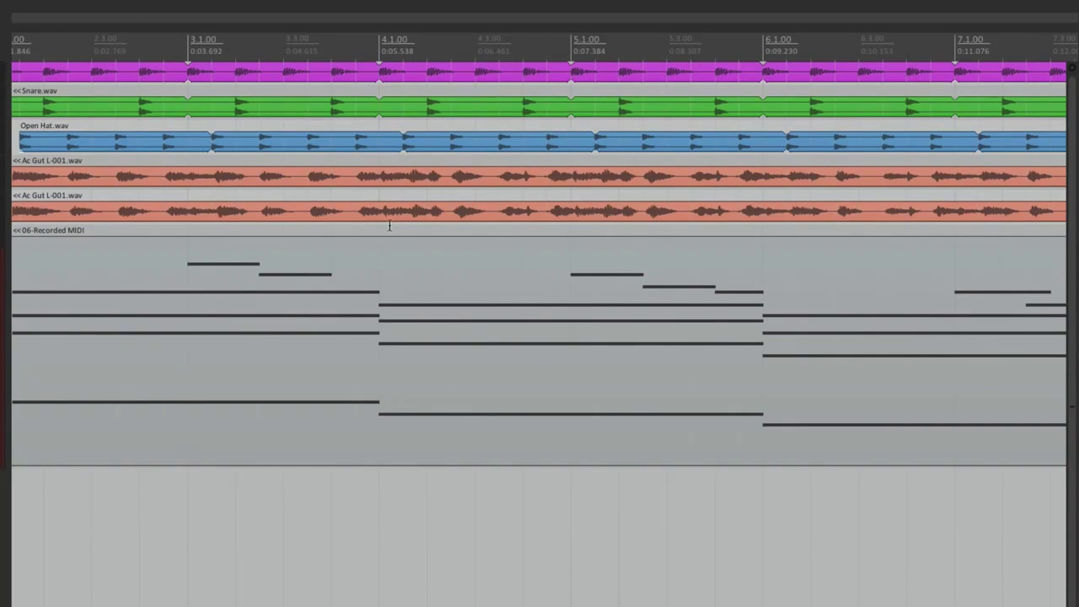
pyautogui.moveTo(378, 226); pyautogui.dragTo(761, 233)
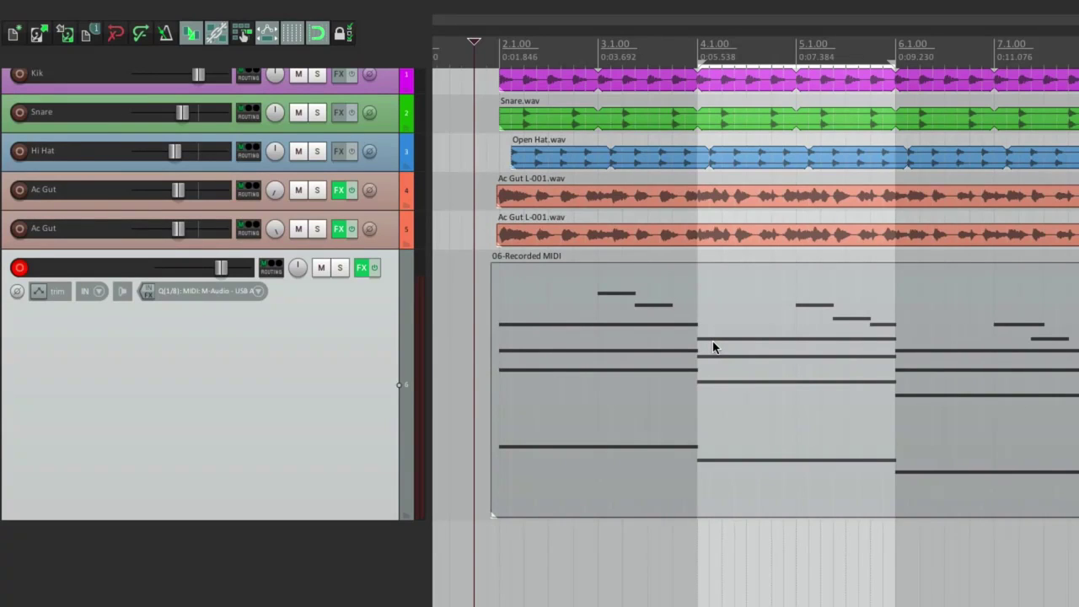
# Record in MIDI replace mode from just before measure 2, playing new notes over the selected measures 4 and 5
pyautogui.click(103, 290)
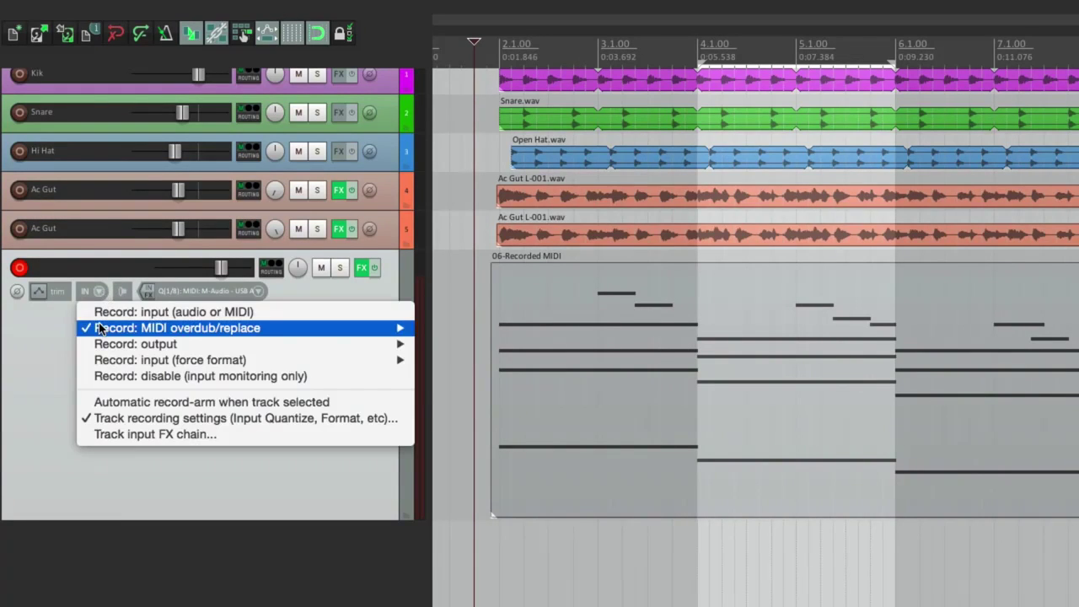
pyautogui.moveTo(97, 330)
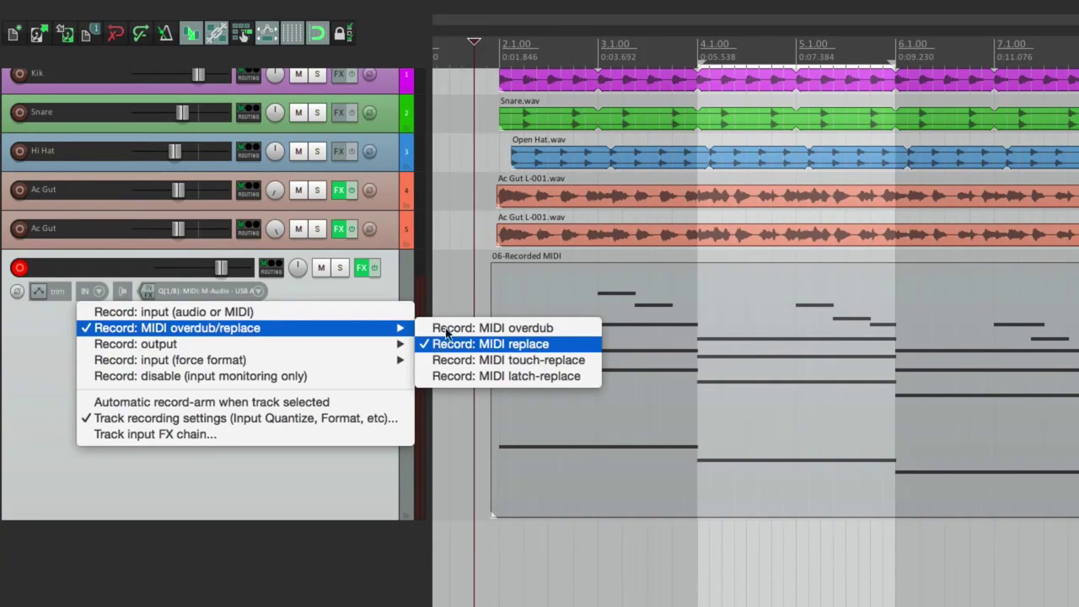
pyautogui.click(457, 286)
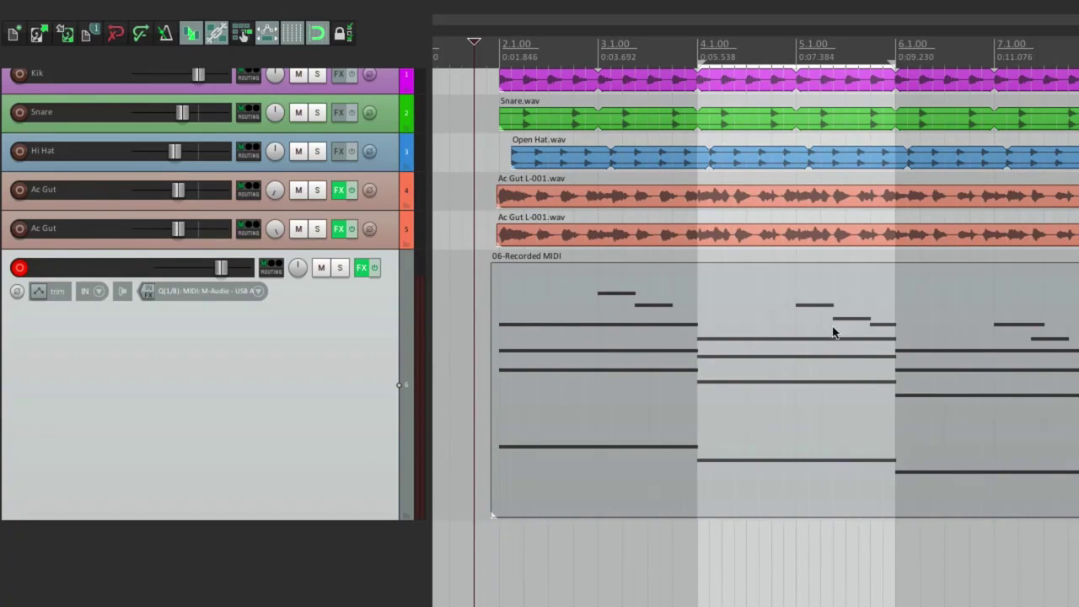
pyautogui.hotkey('ctrl', 'r')
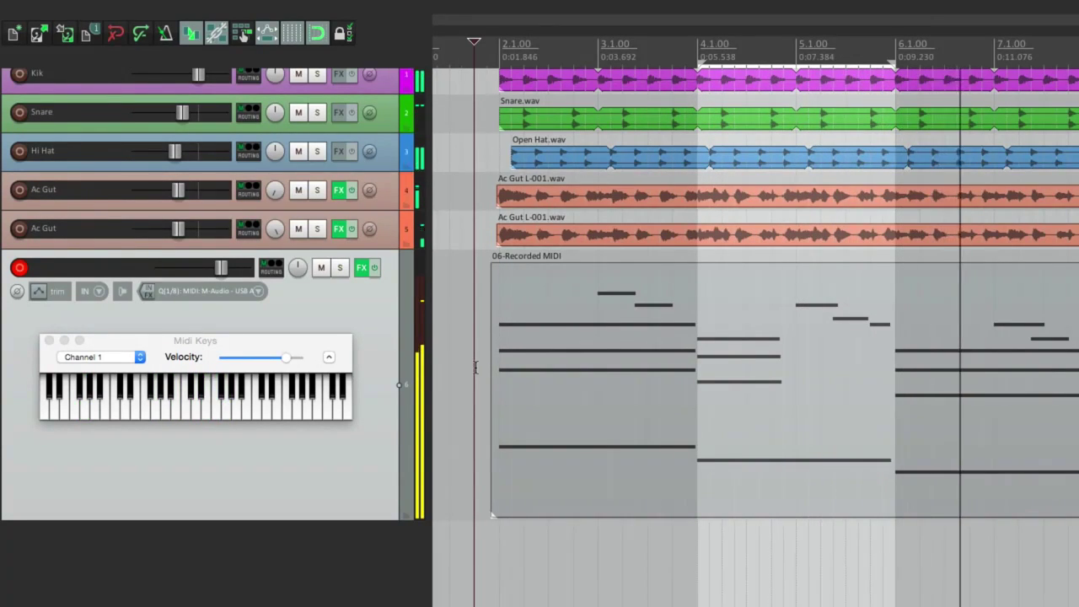
pyautogui.press('space')
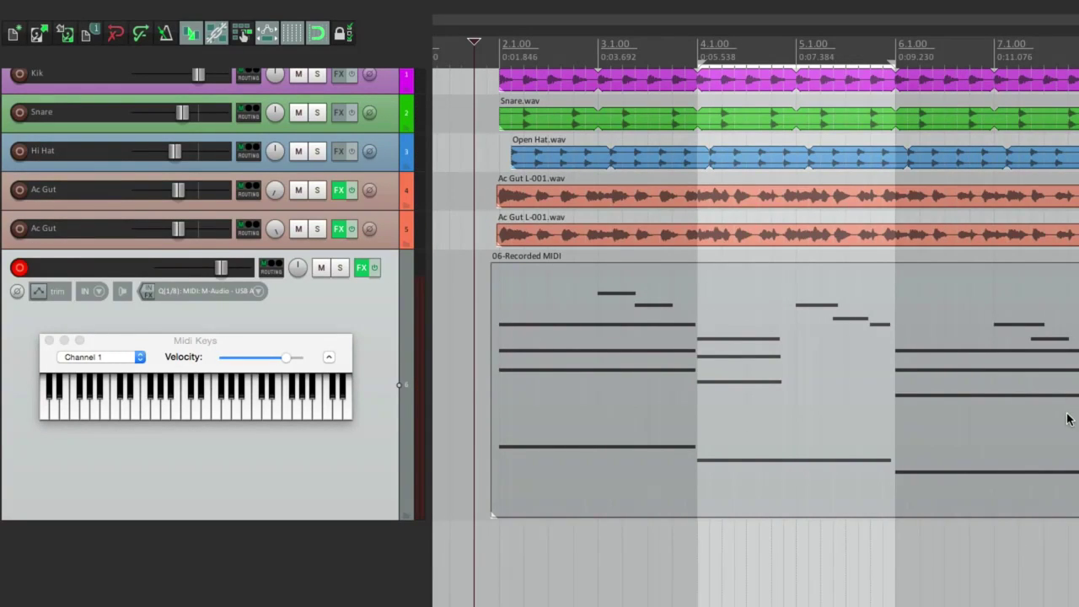
# Undo the punched-in MIDI replace recording and set the track's record mode to MIDI touch-replace
pyautogui.click(779, 409)
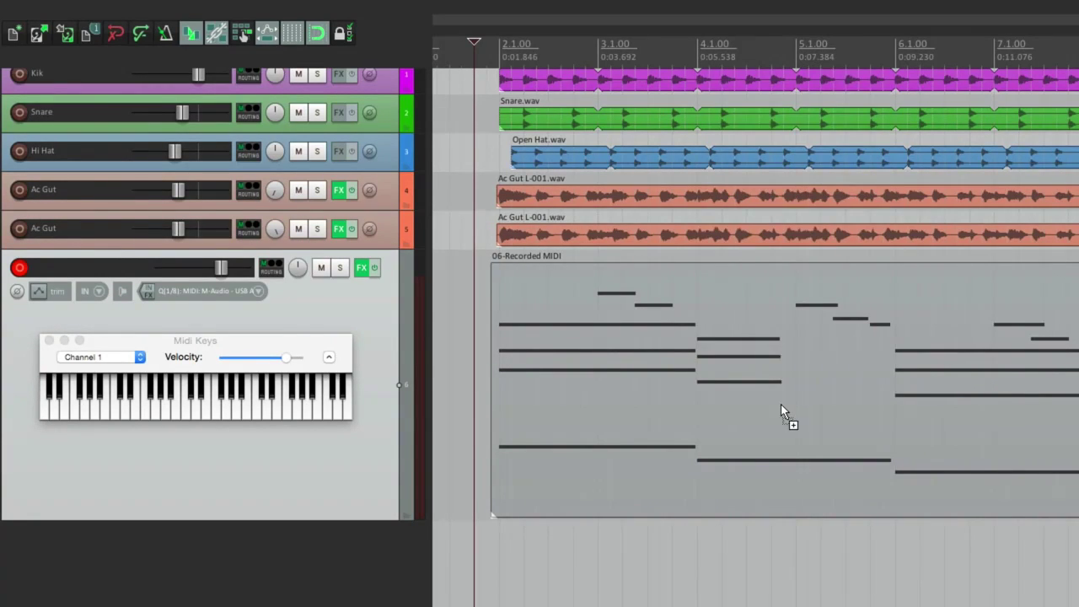
pyautogui.press('super+z')
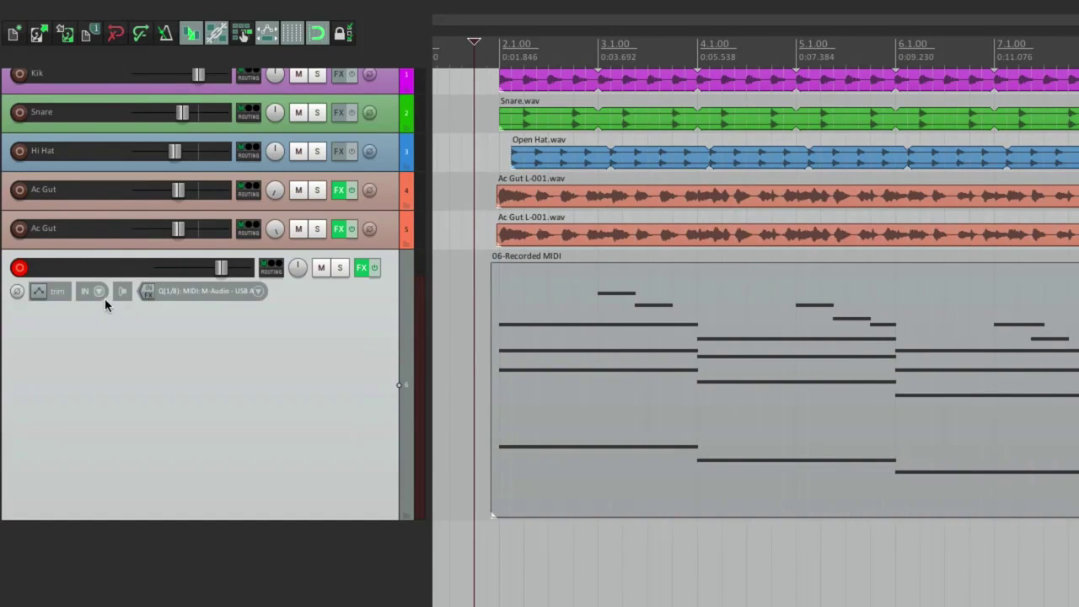
pyautogui.click(102, 295)
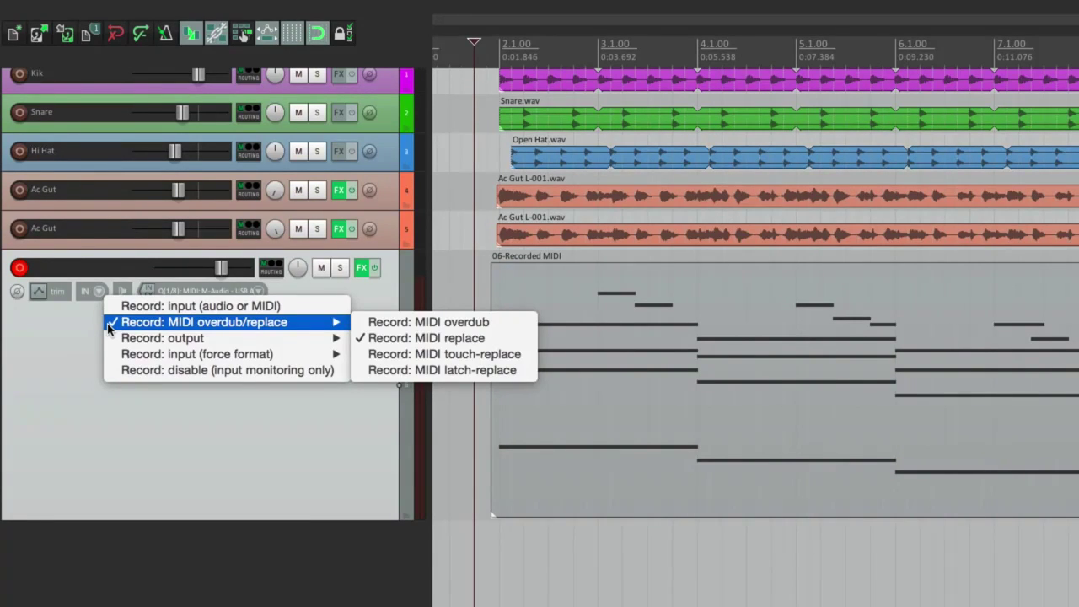
pyautogui.click(383, 361)
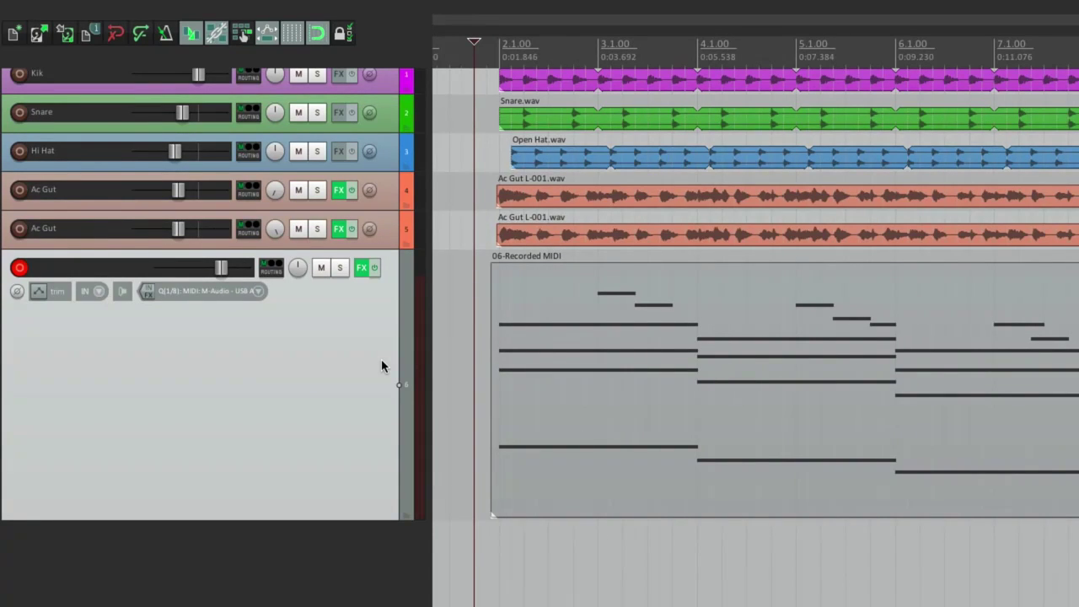
# Record a touch-replace pass from just before measure 2, playing new notes over measures 4 and 5
pyautogui.scroll(1, 380, 361)
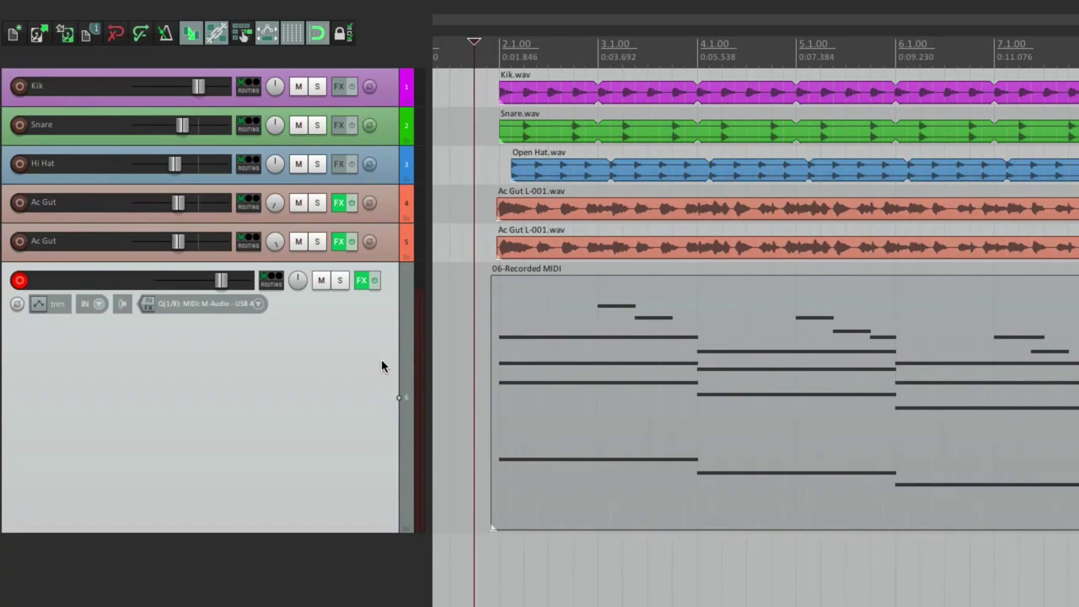
pyautogui.hotkey('alt', 'b')
pyautogui.press('space')
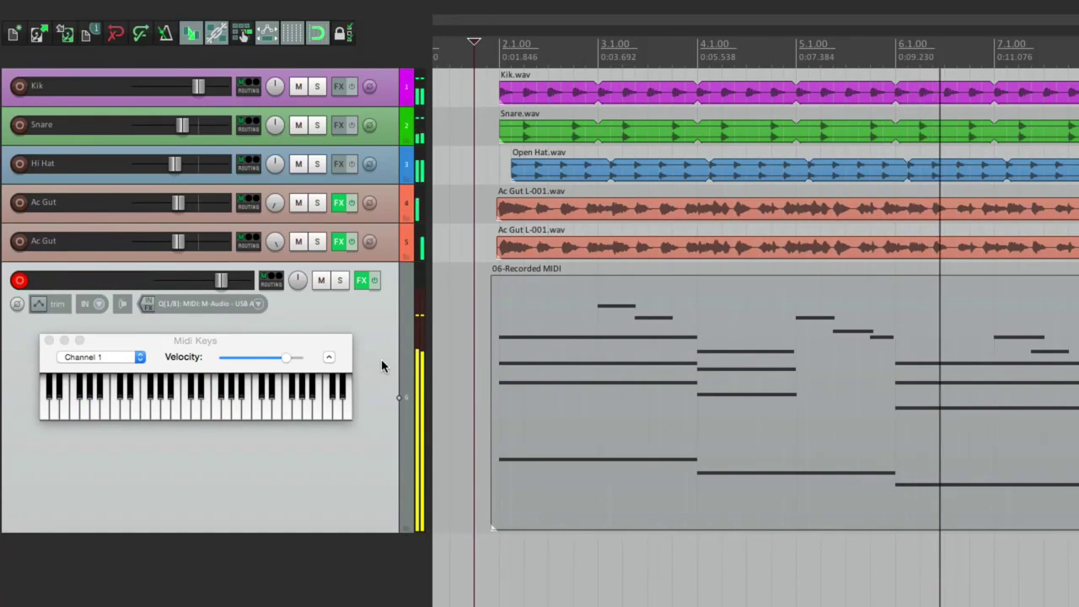
pyautogui.press('space')
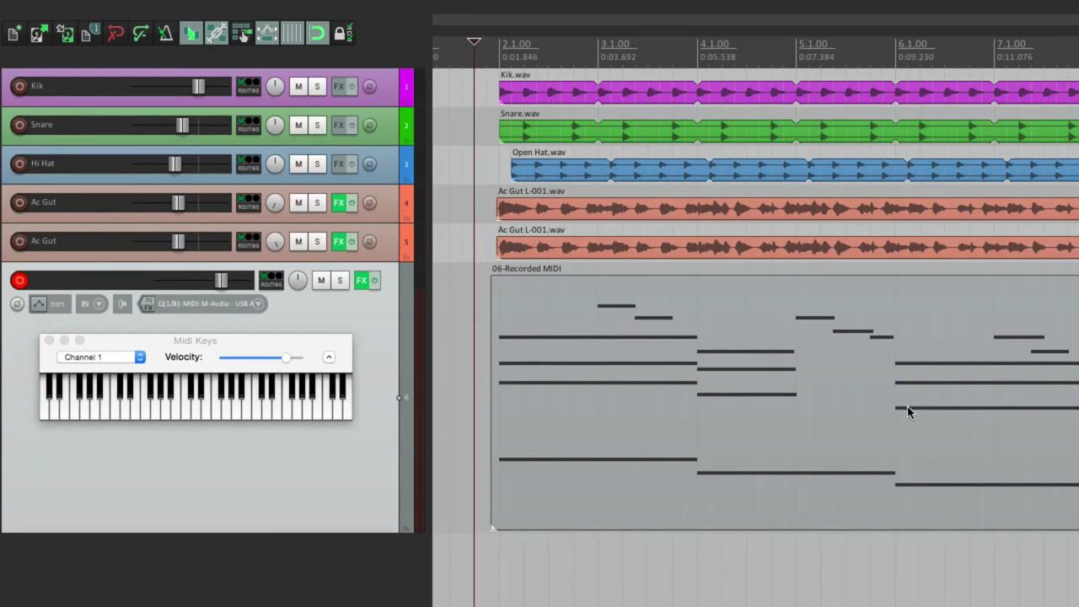
pyautogui.hotkey('alt', 'b')
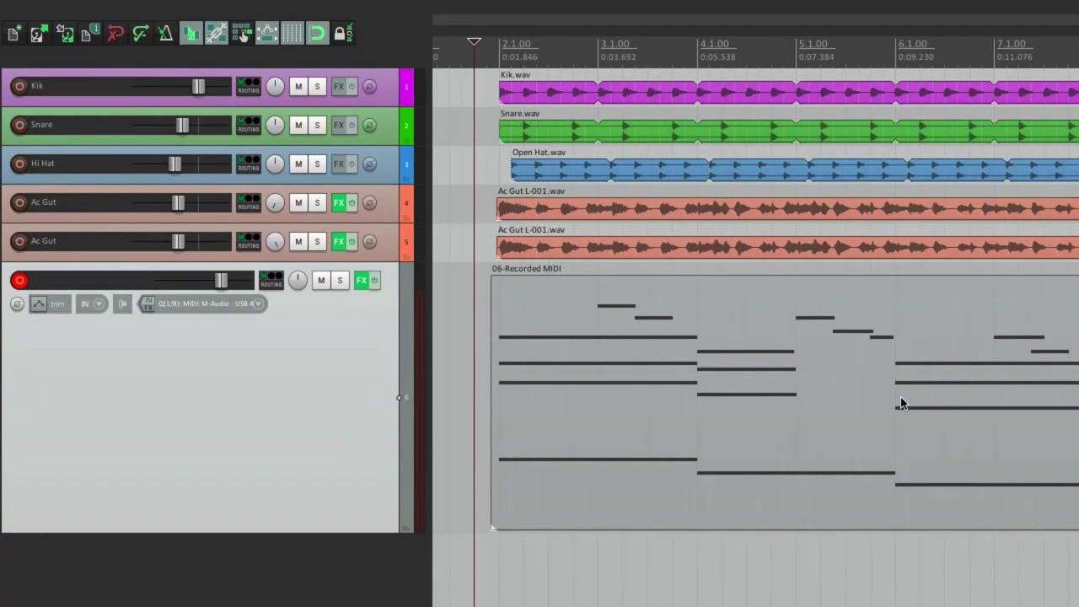
# Set the MIDI track's record mode to MIDI latch-replace
pyautogui.click(122, 303)
pyautogui.moveTo(108, 334)
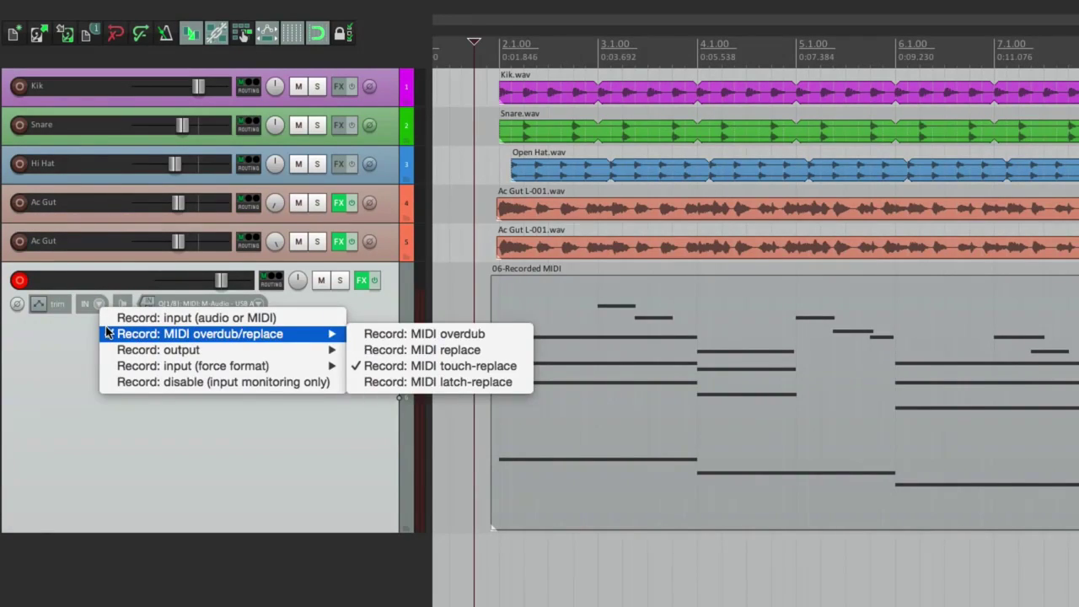
pyautogui.click(360, 383)
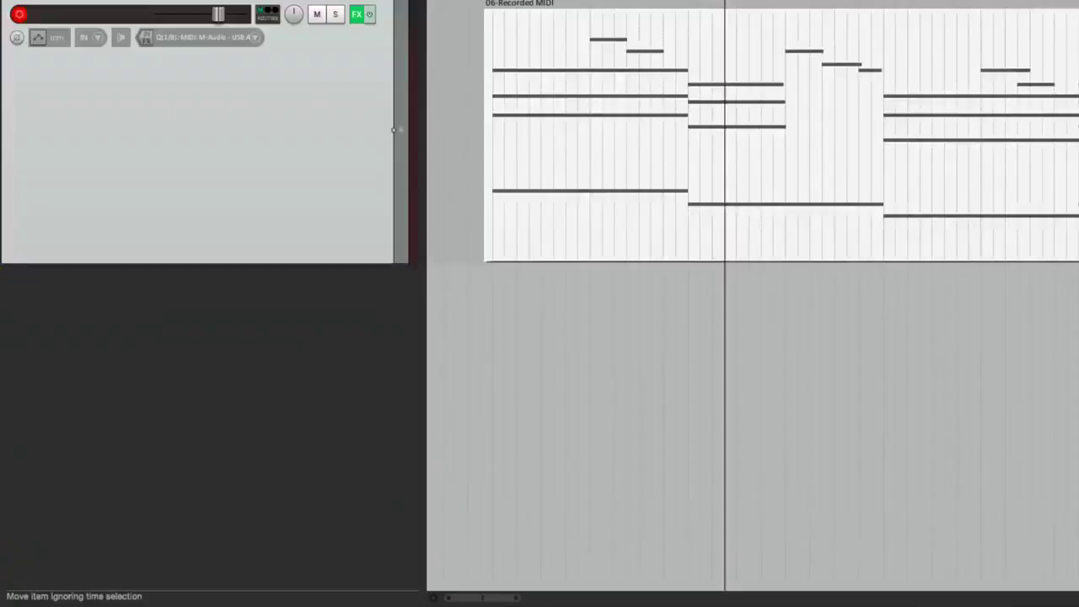
# Open the recorded MIDI item in the MIDI editor, examine its events as an event list, and return to the piano roll
pyautogui.doubleClick(733, 347)
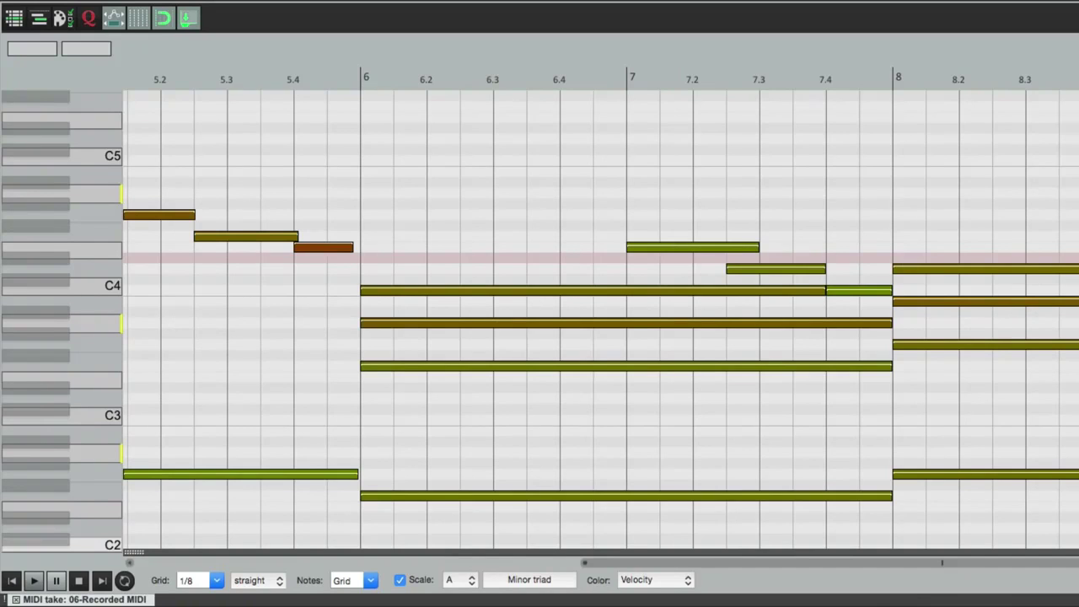
pyautogui.rightClick(612, 60)
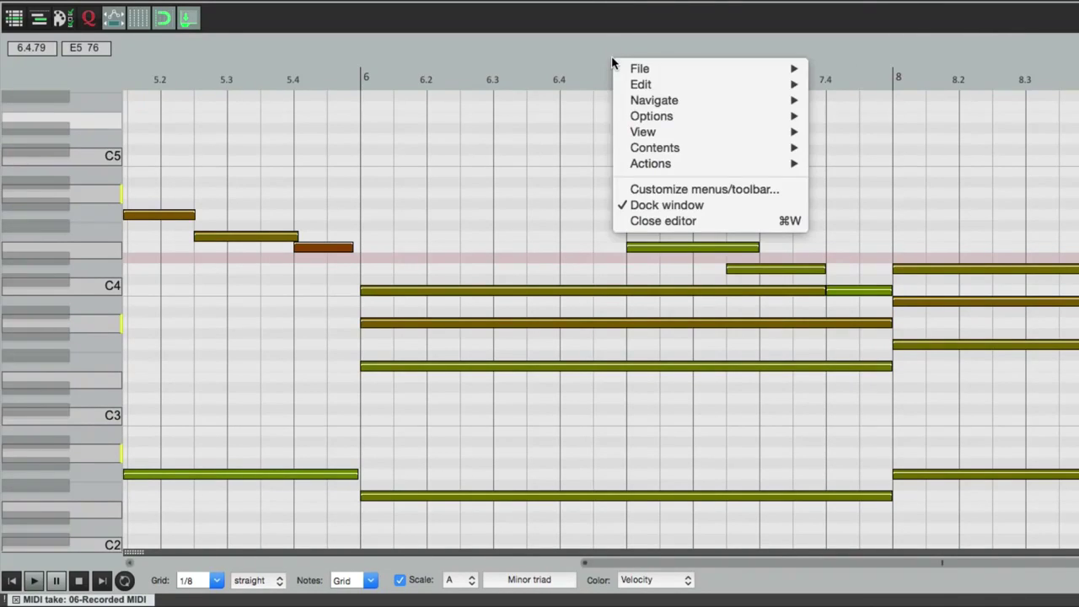
pyautogui.moveTo(629, 133)
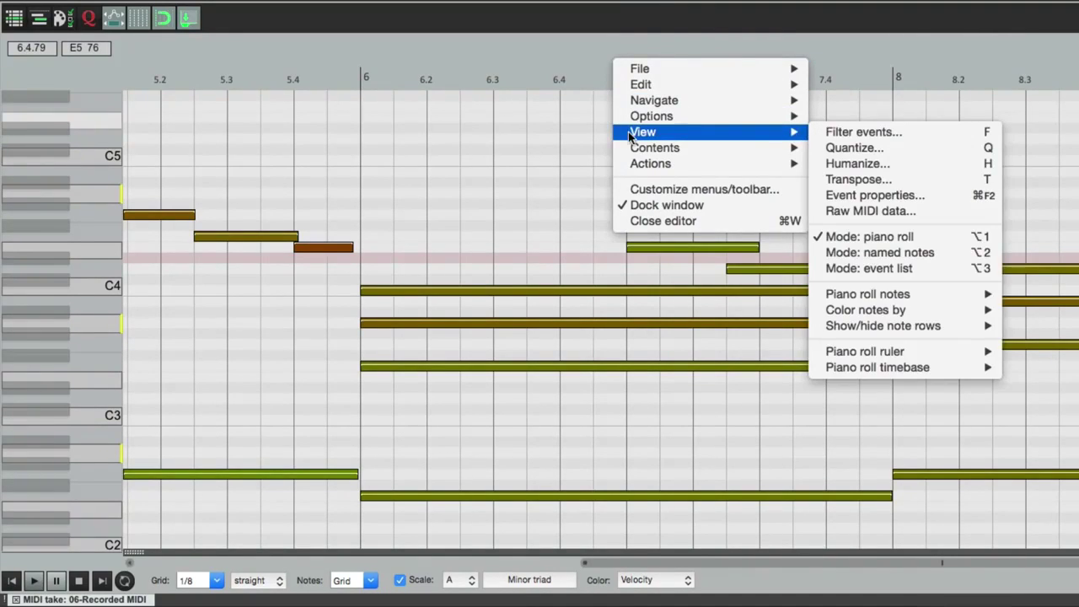
pyautogui.click(833, 270)
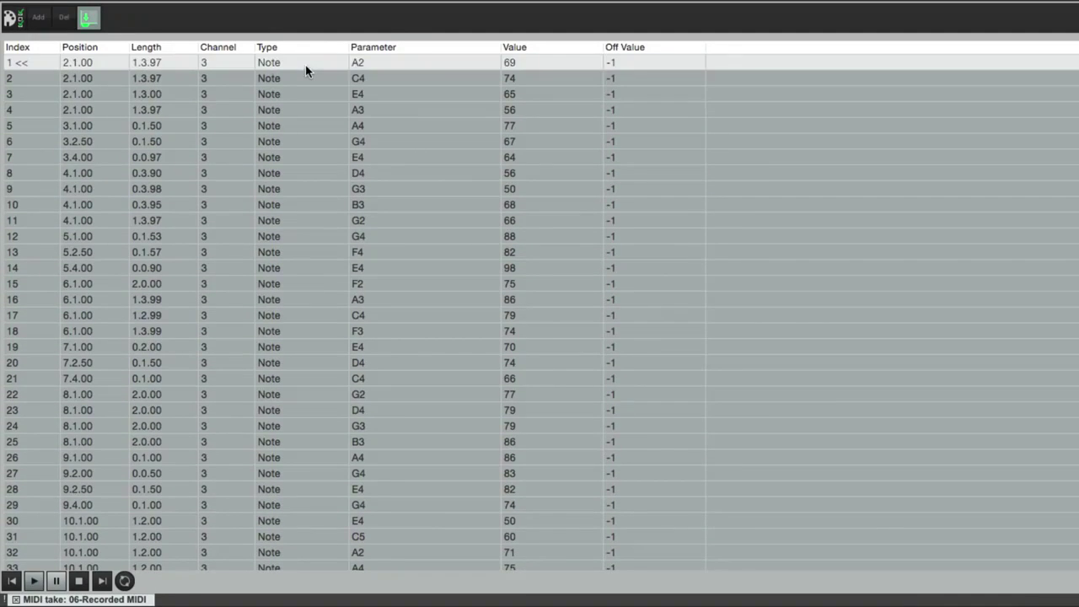
pyautogui.scroll(-5, 305, 105)
pyautogui.click(290, 234)
pyautogui.scroll(5, 290, 234)
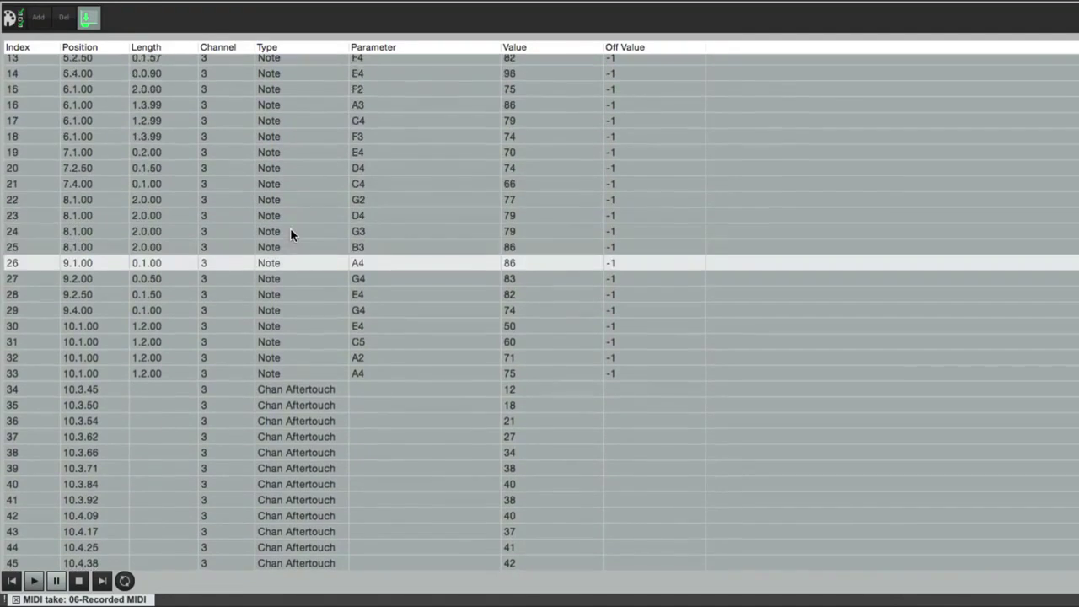
pyautogui.hotkey('alt', '1')
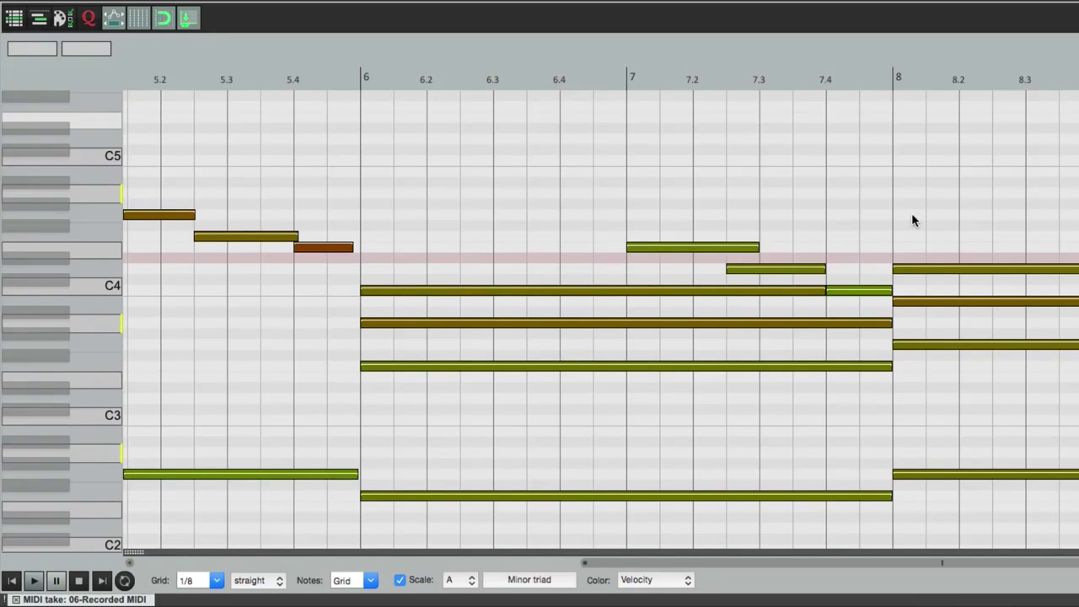
# Add harmony to measure 3 by copying its melody notes upward: A4 to C5, G4 to B4 and E4 to A4
pyautogui.hscroll(-5, 792, 206)
pyautogui.hscroll(-3, 792, 206)
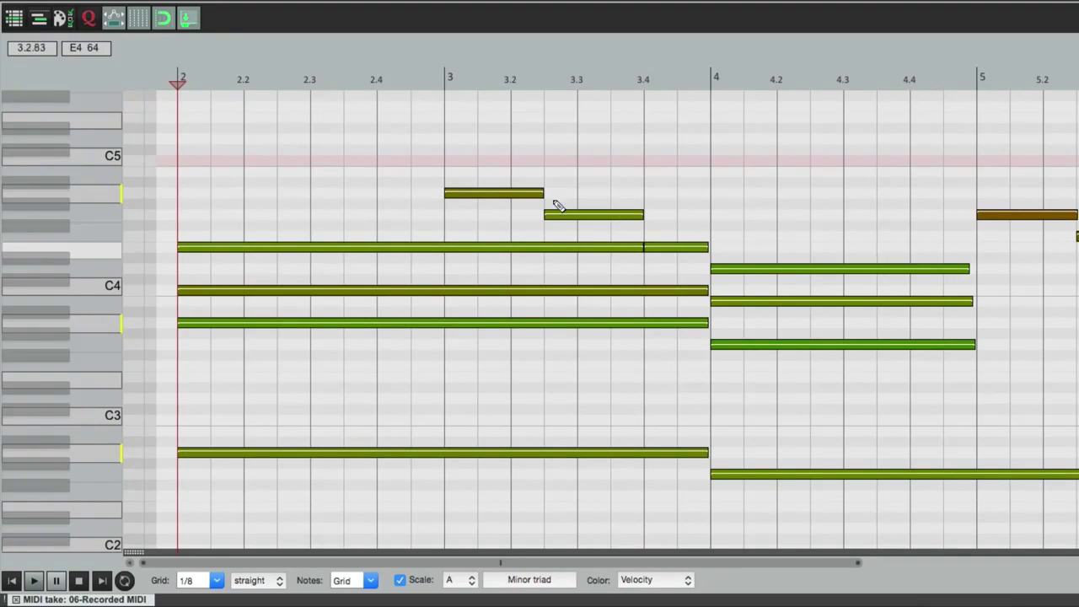
pyautogui.click(499, 194)
pyautogui.moveTo(495, 187); pyautogui.dragTo(494, 165)
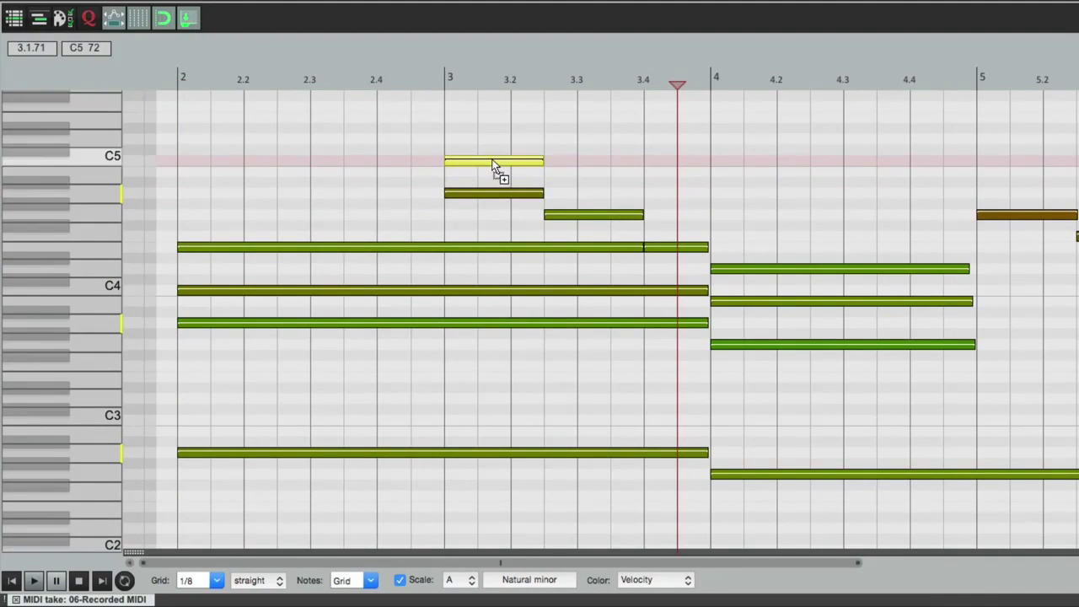
pyautogui.click(604, 215)
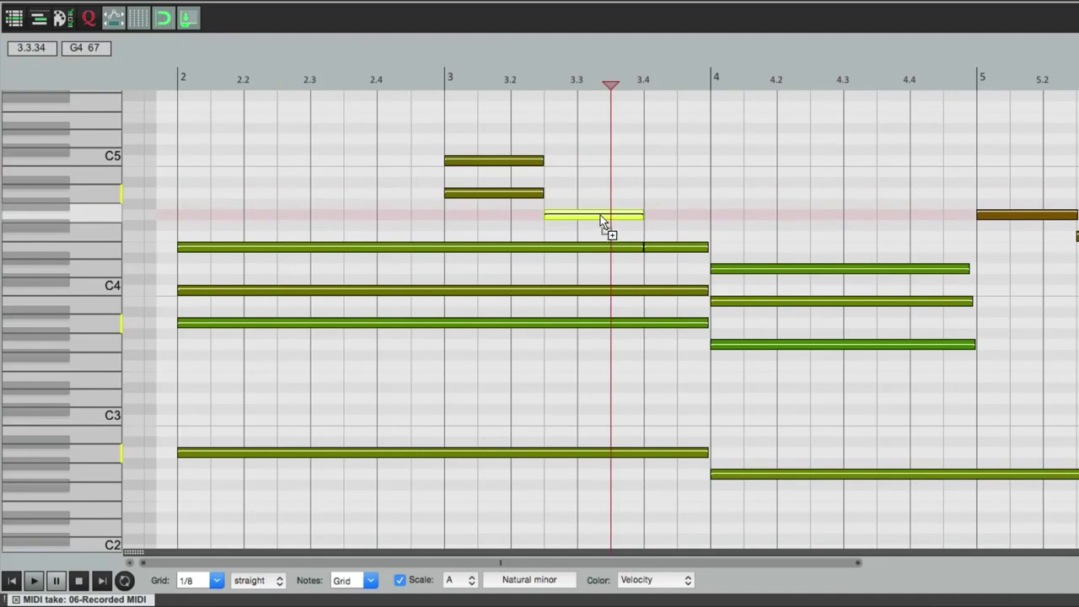
pyautogui.moveTo(600, 215); pyautogui.dragTo(601, 179)
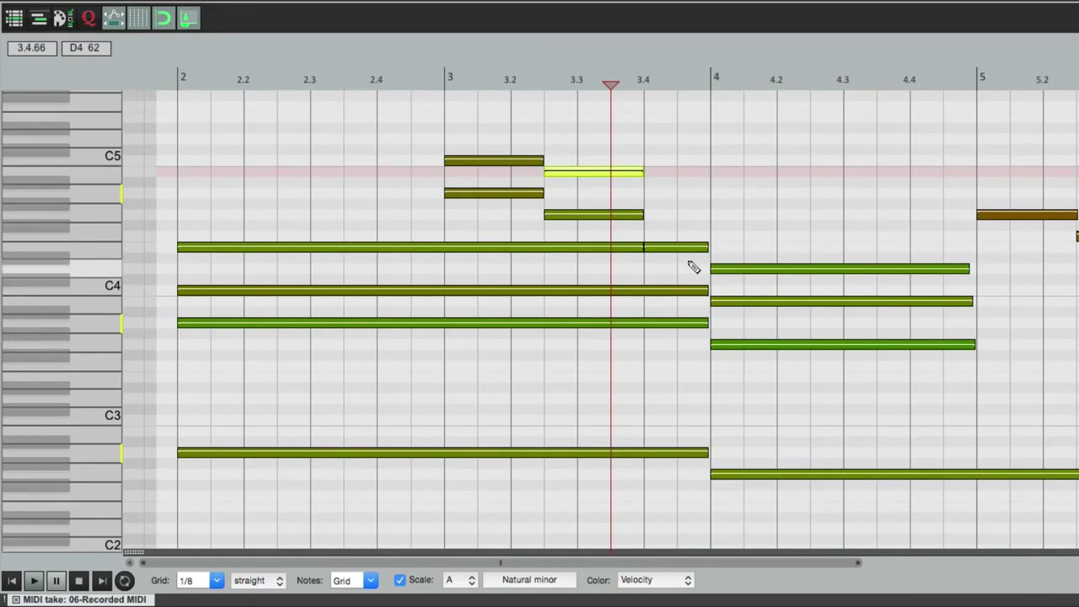
pyautogui.moveTo(689, 249); pyautogui.dragTo(679, 199)
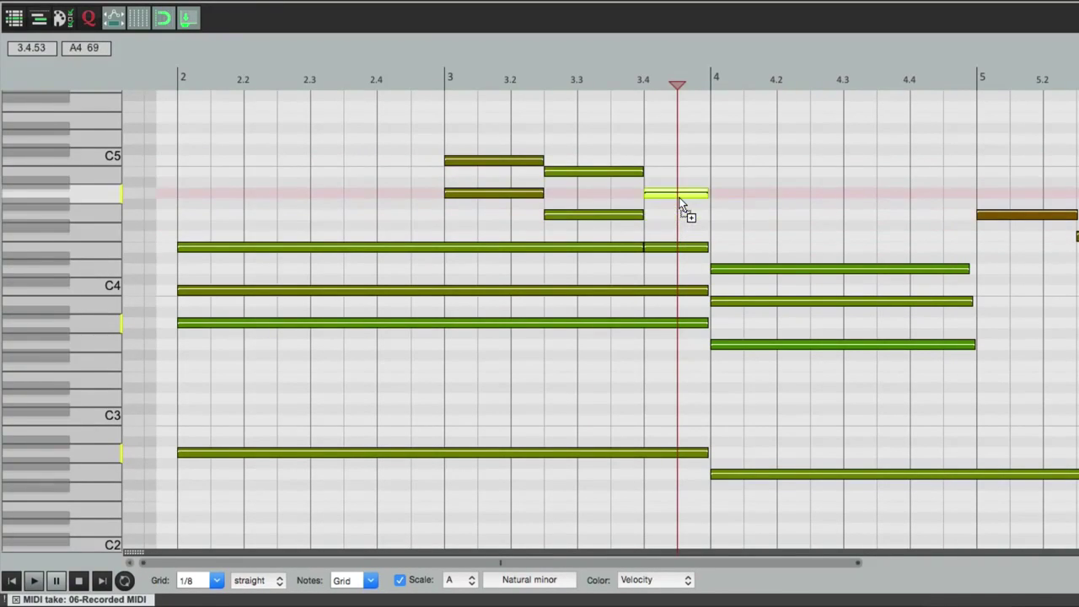
# Play back measure 3 with its added harmony notes, starting half a beat before the measure, and stop at measure 4
pyautogui.click(409, 79)
pyautogui.press('space')
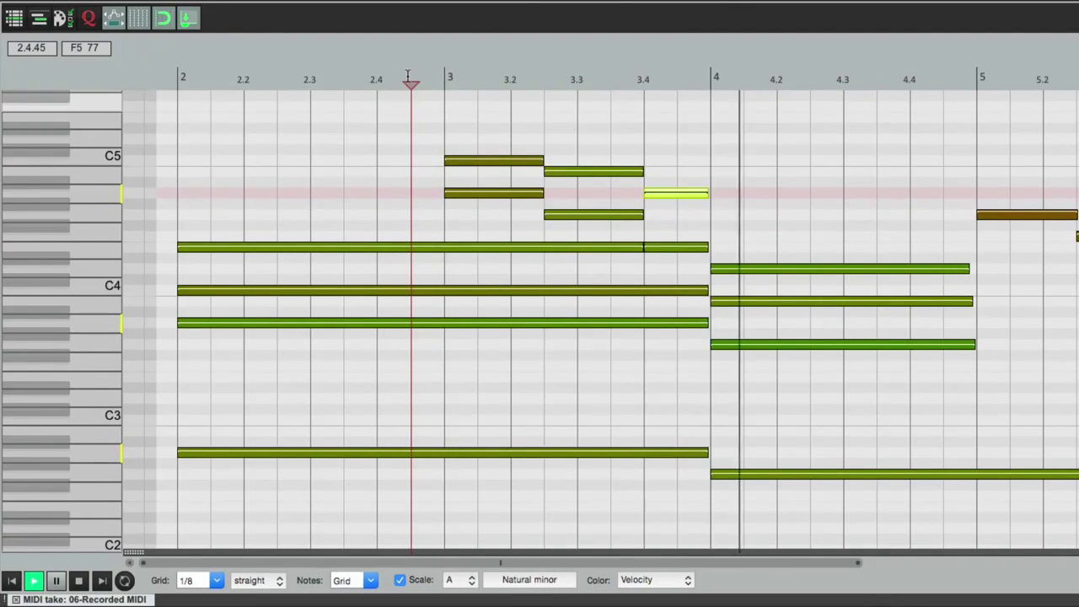
pyautogui.press('space')
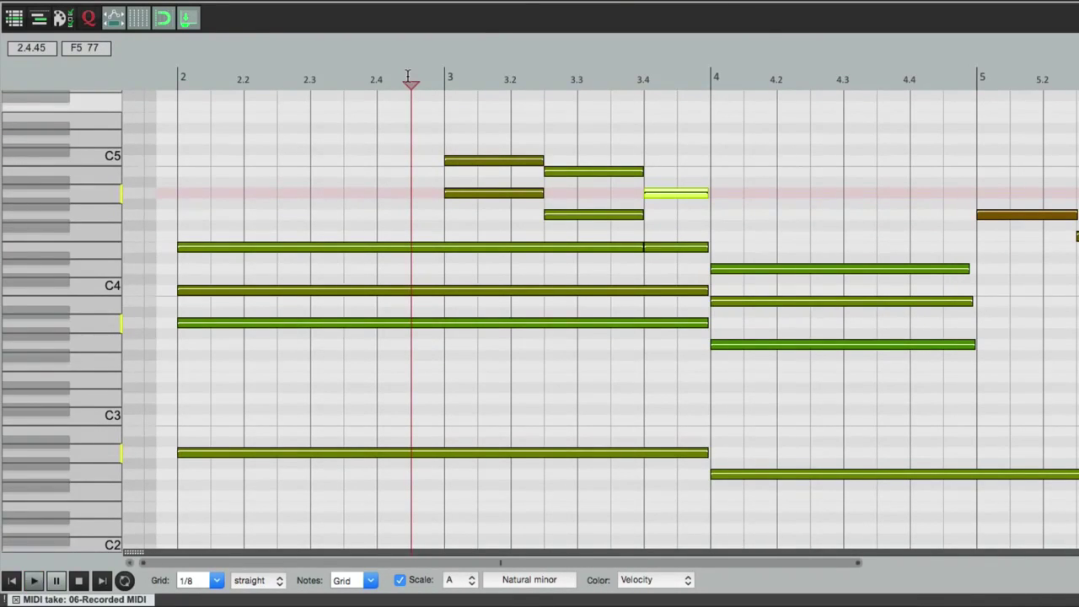
# Delete the three added harmony notes C5, B4 and A4 in measure 3 and undo the deletion
pyautogui.moveTo(526, 128); pyautogui.dragTo(696, 187)
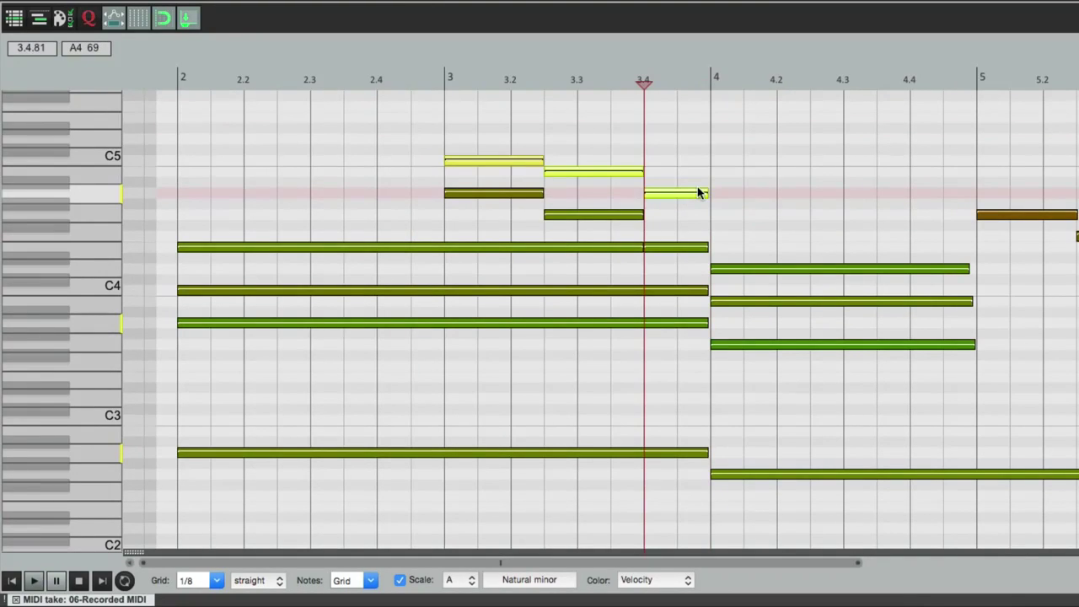
pyautogui.press('Delete')
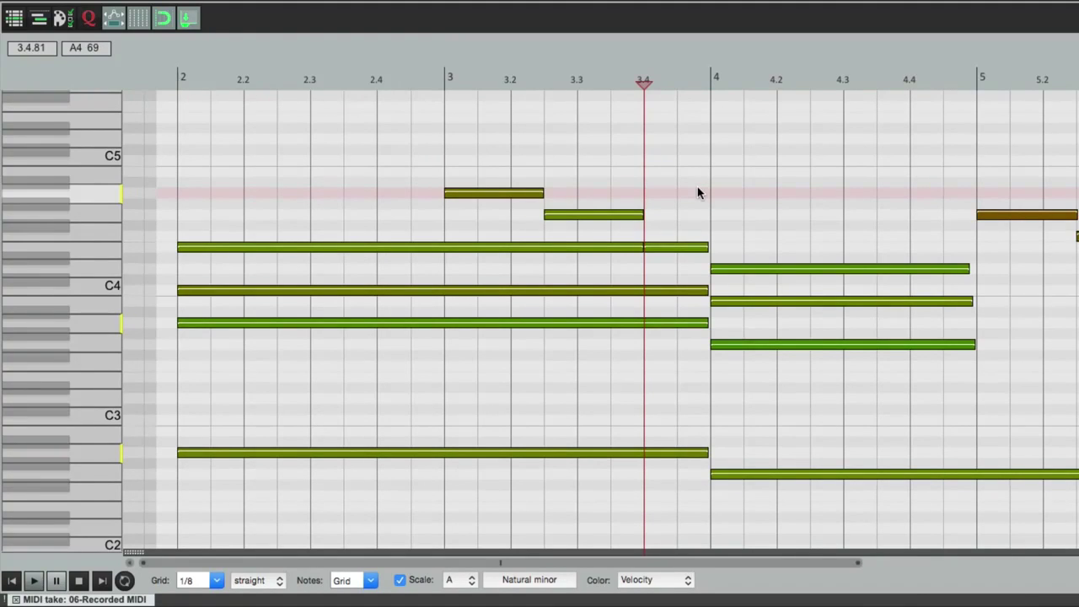
pyautogui.hotkey('ctrl', 'z')
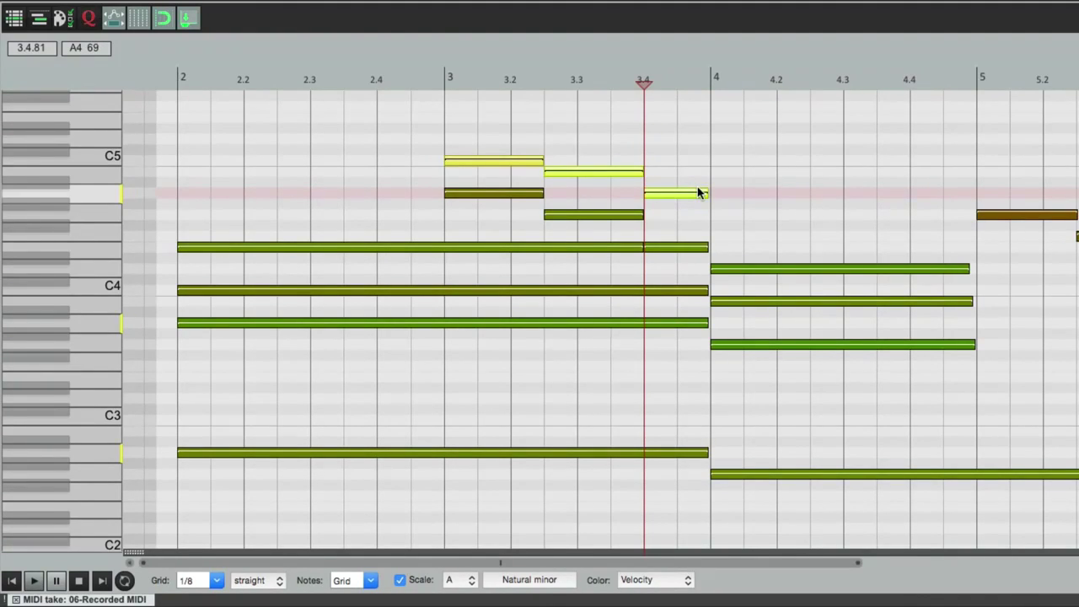
# Mute the three selected harmony notes in measure 3 and play back the passage from beat 2.3
pyautogui.rightClick(529, 159)
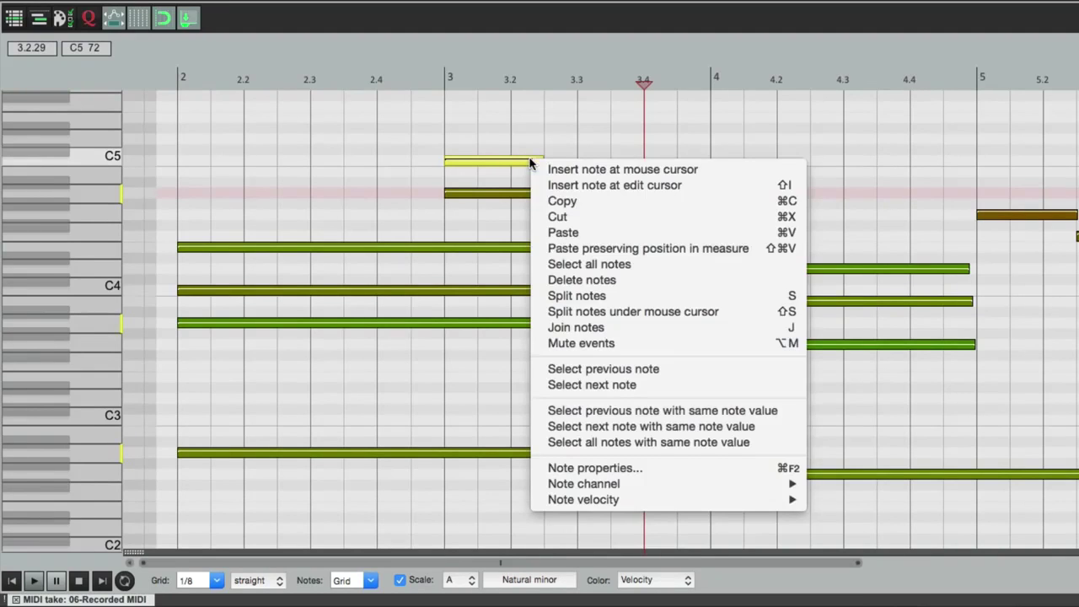
pyautogui.click(541, 342)
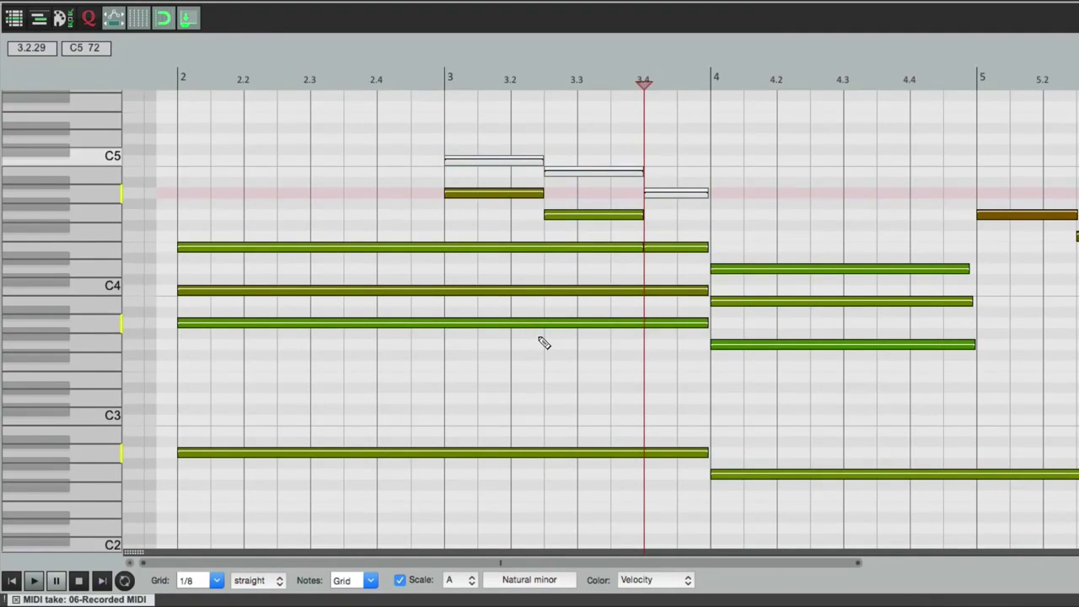
pyautogui.click(322, 78)
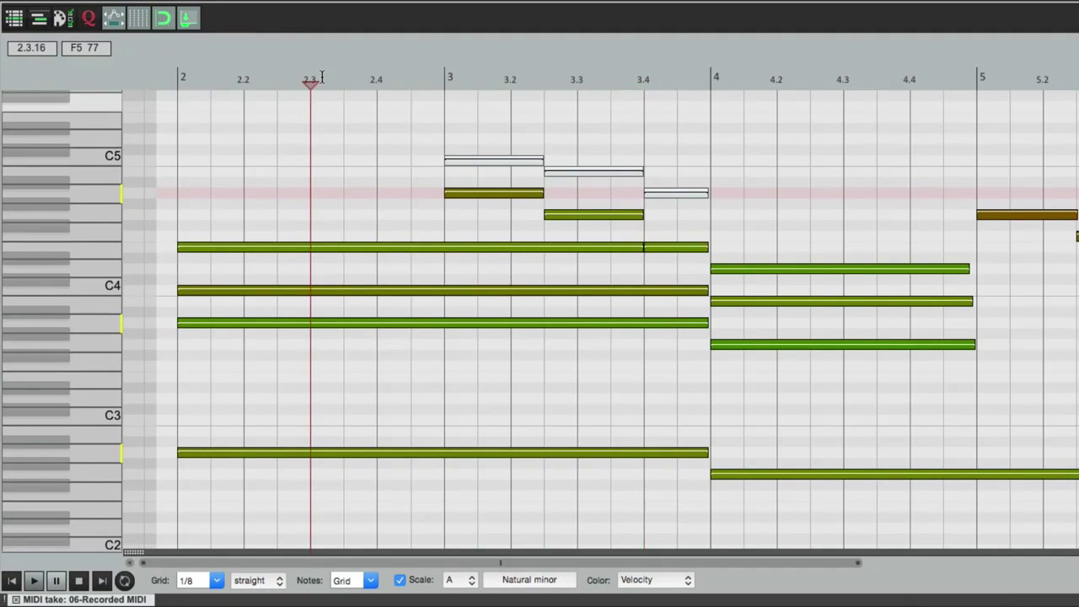
pyautogui.press('space')
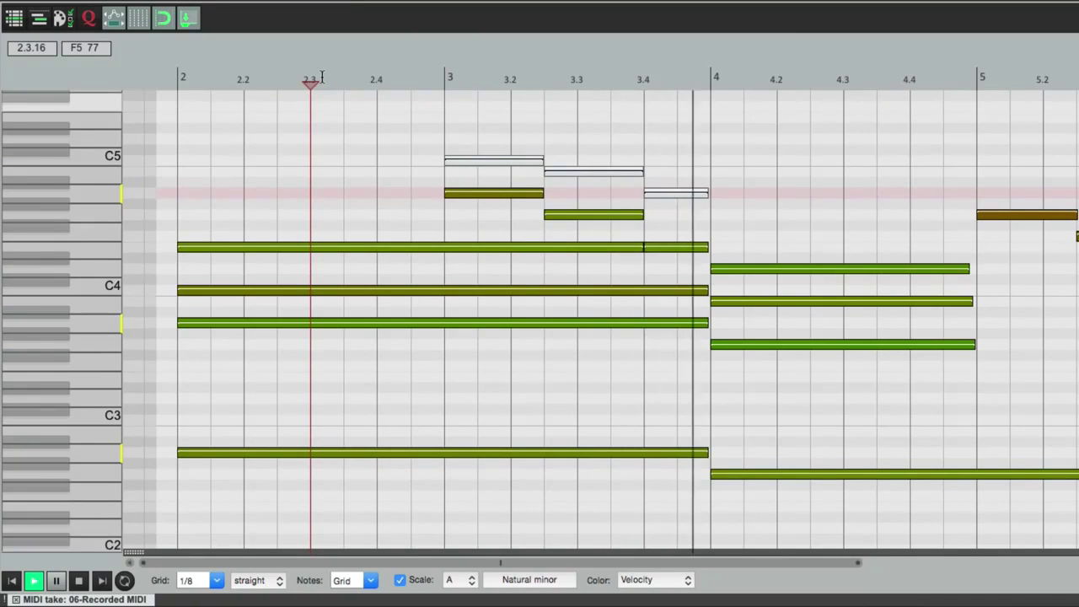
pyautogui.press('space')
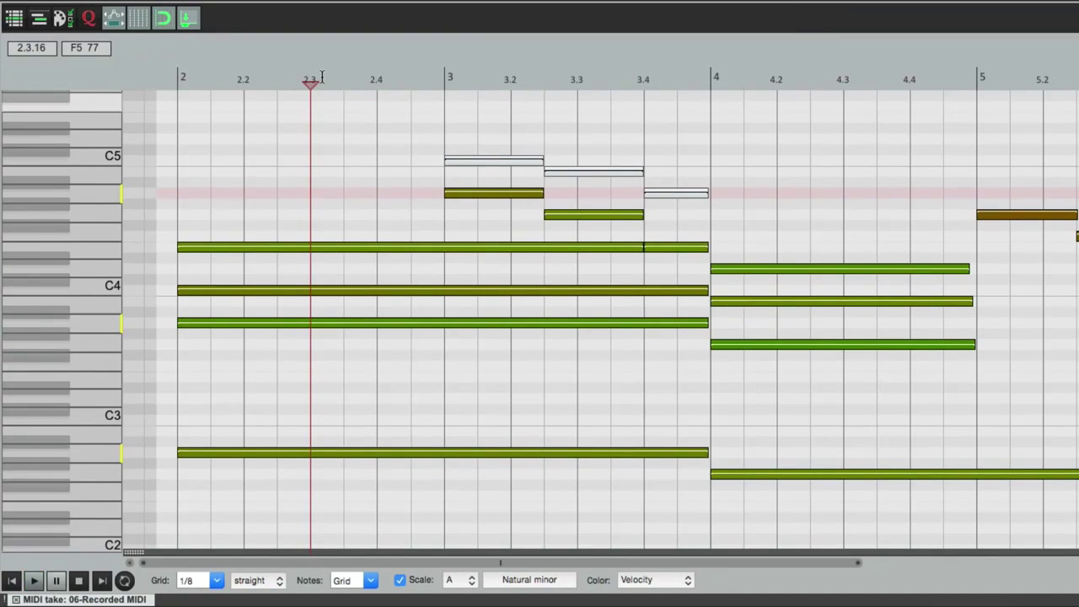
# Unmute the three harmony notes in measure 3 and play the passage again from beat 2.3
pyautogui.rightClick(509, 168)
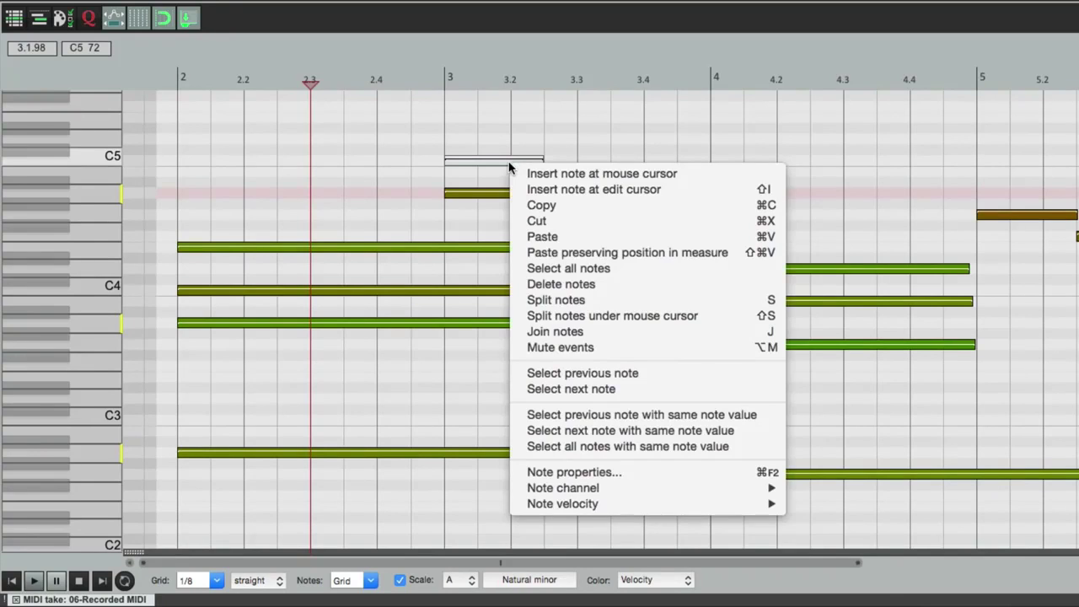
pyautogui.click(524, 345)
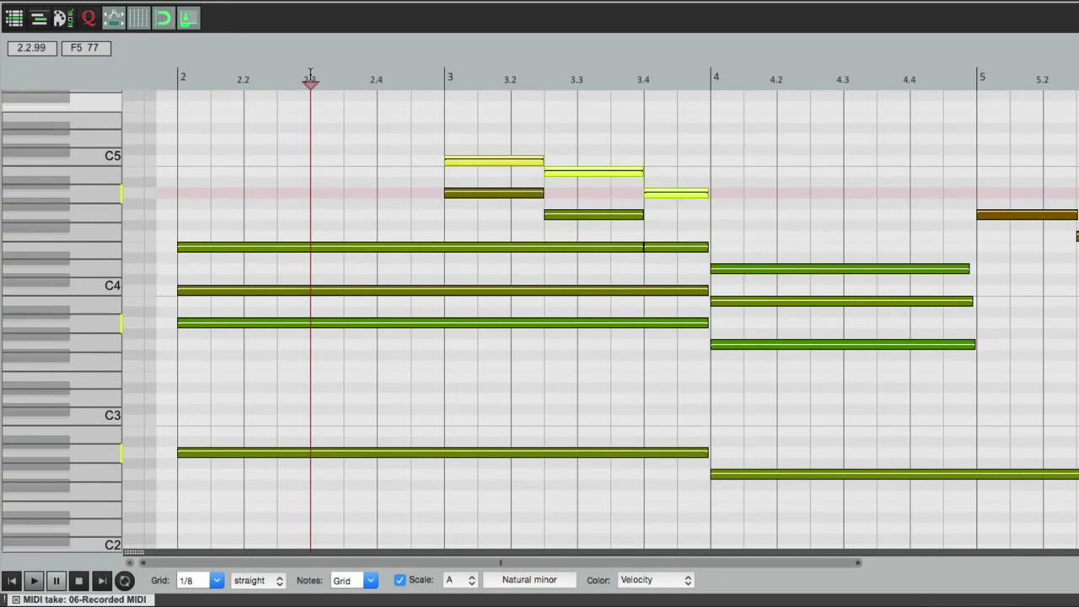
pyautogui.press('space')
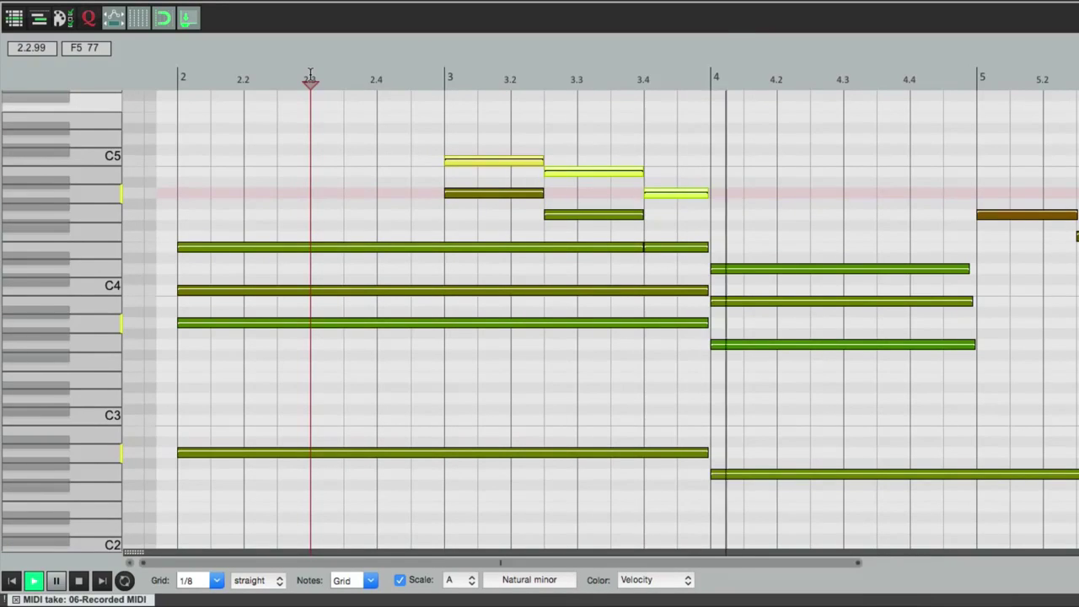
pyautogui.press('space')
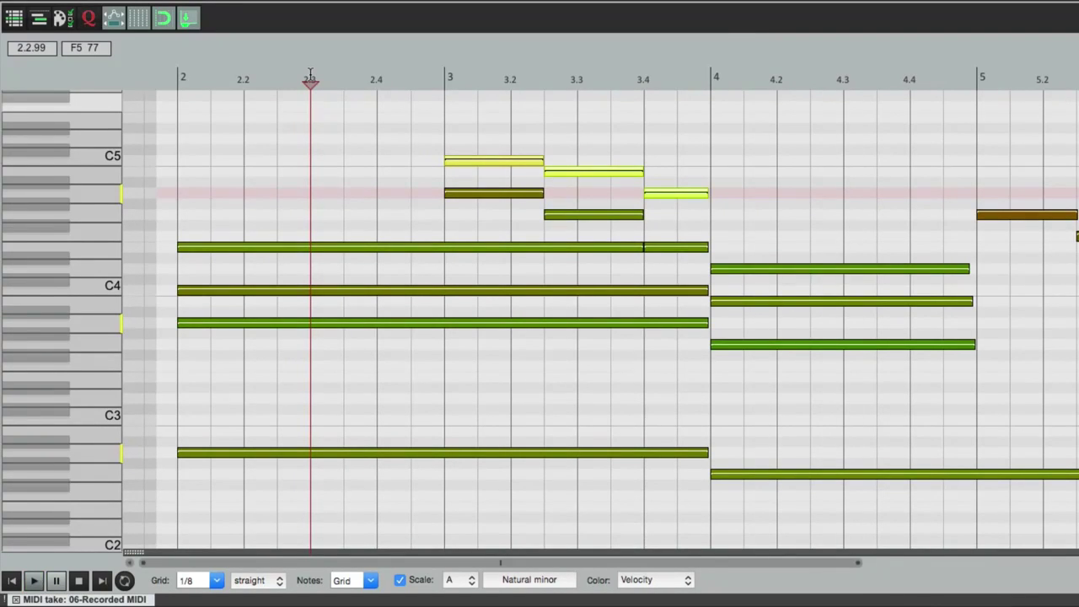